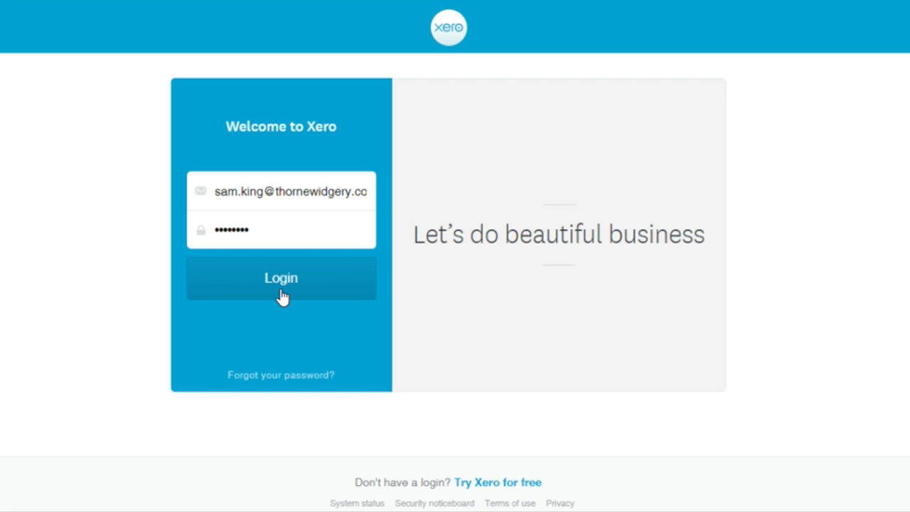
- Submit the entered Xero login email and password
{"action": "left_click", "coordinate": [282, 296]}
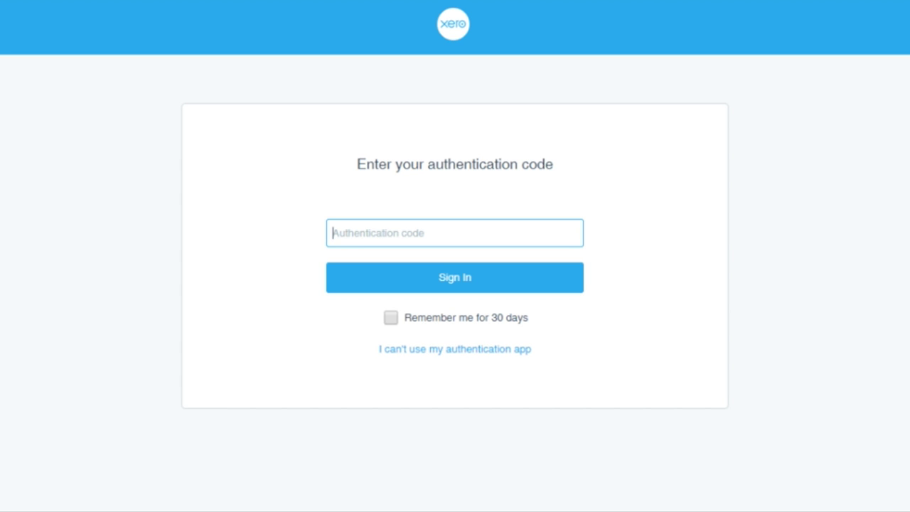
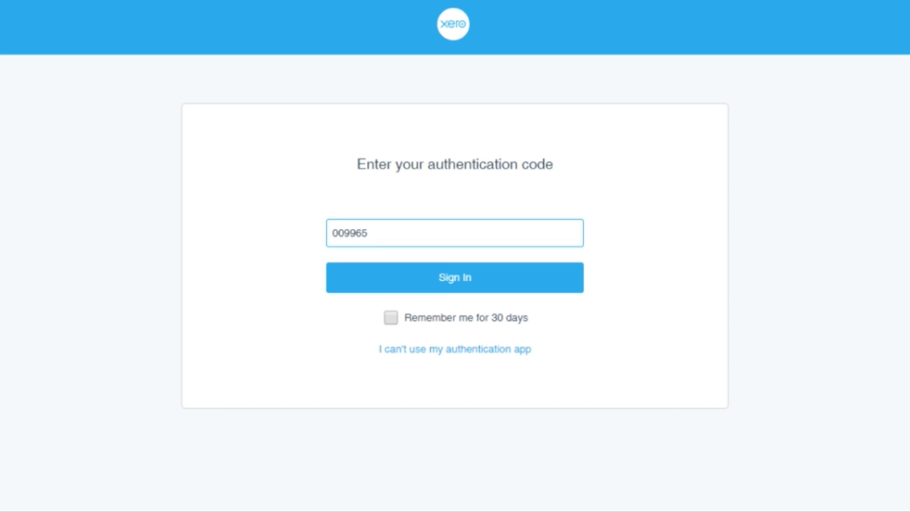
- Enter the two-step authentication code and sign in to the Riverway Primary Academy dashboard
{"action": "left_click", "coordinate": [478, 281]}
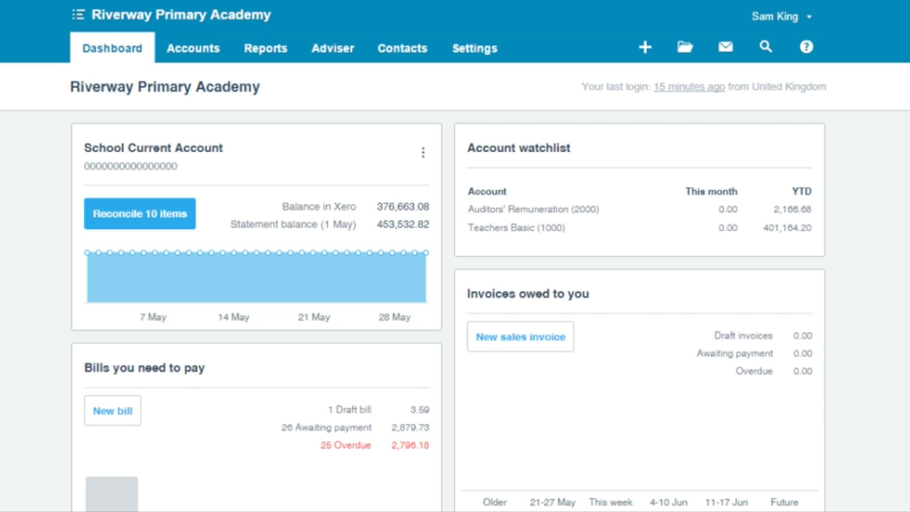
{"action": "left_click_drag", "start_coordinate": [71, 87], "coordinate": [266, 89]}
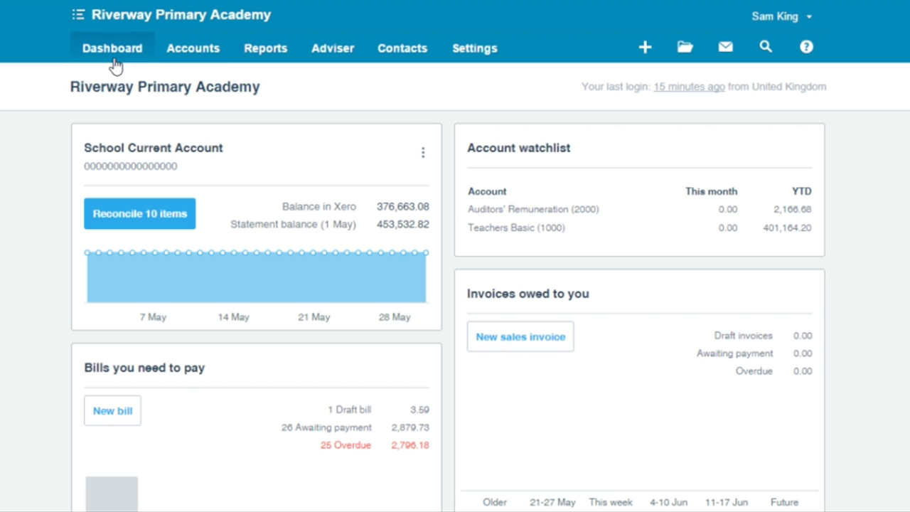
{"action": "left_click", "coordinate": [114, 63]}
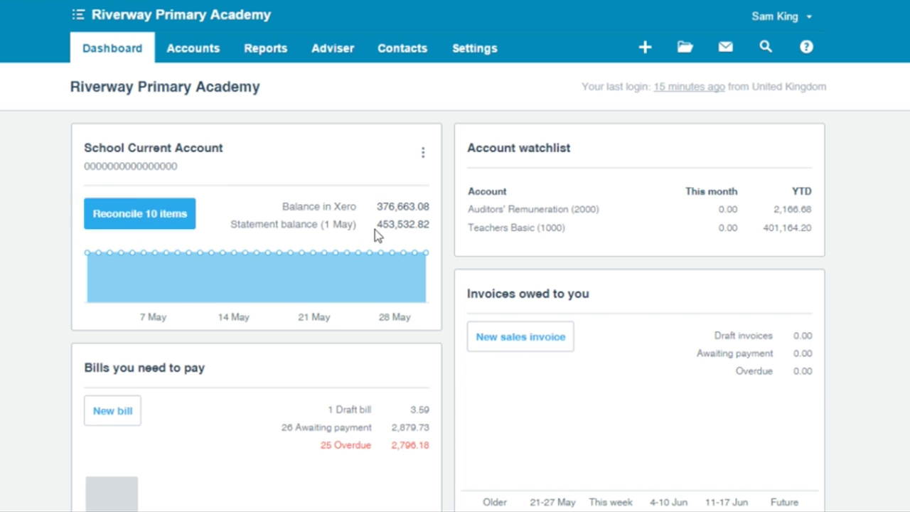
{"action": "mouse_move", "coordinate": [376, 224]}
{"action": "left_mouse_down"}
{"action": "mouse_move", "coordinate": [431, 224]}
{"action": "mouse_move", "coordinate": [429, 206]}
{"action": "mouse_move", "coordinate": [375, 206]}
{"action": "left_mouse_up"}
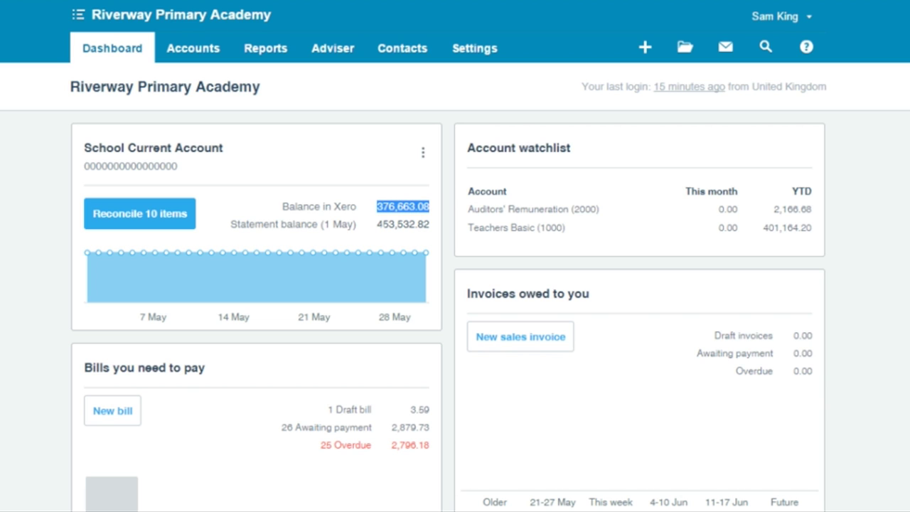
{"action": "left_click", "coordinate": [384, 224]}
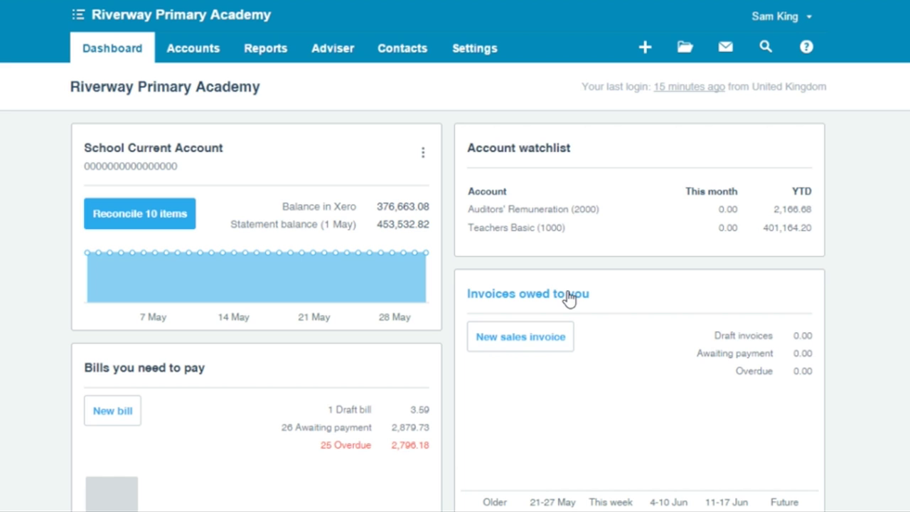
{"action": "scroll", "coordinate": [856, 275], "scroll_direction": "down", "scroll_amount": 3}
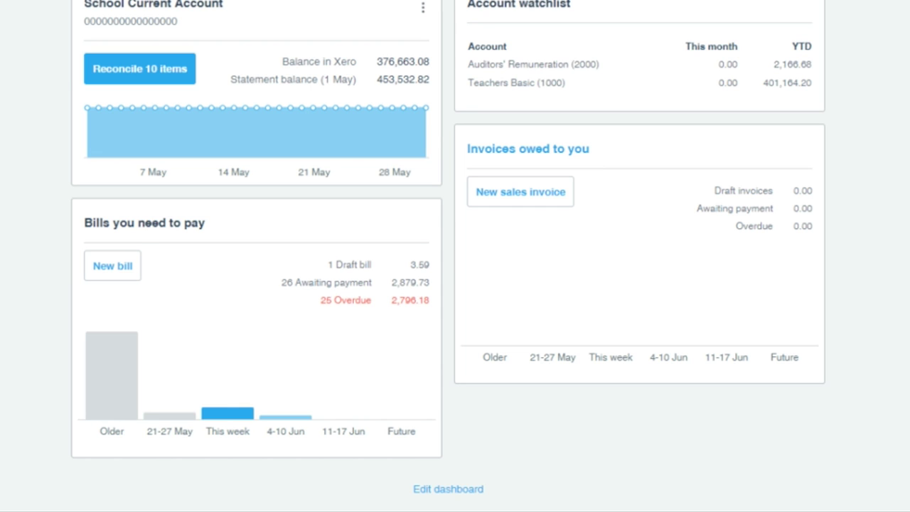
{"action": "left_click", "coordinate": [547, 192]}
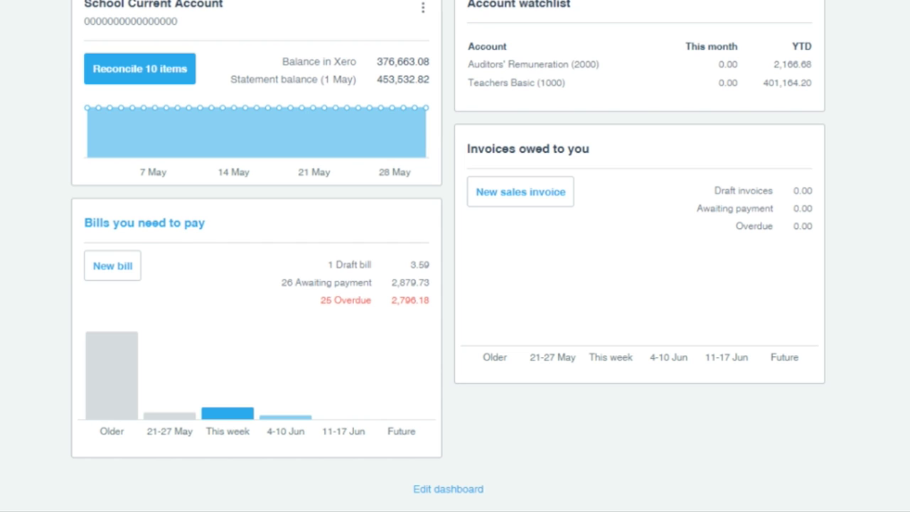
- Drag the Bills you need to pay panel above School Current Account and save the layout
{"action": "left_click", "coordinate": [433, 489]}
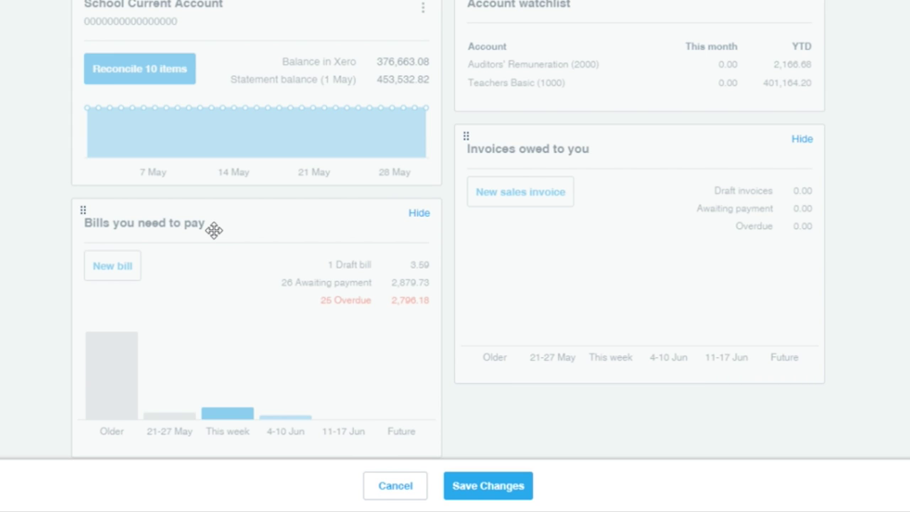
{"action": "scroll", "coordinate": [214, 230], "scroll_direction": "up", "scroll_amount": 1}
{"action": "left_click_drag", "start_coordinate": [192, 301], "coordinate": [184, 84]}
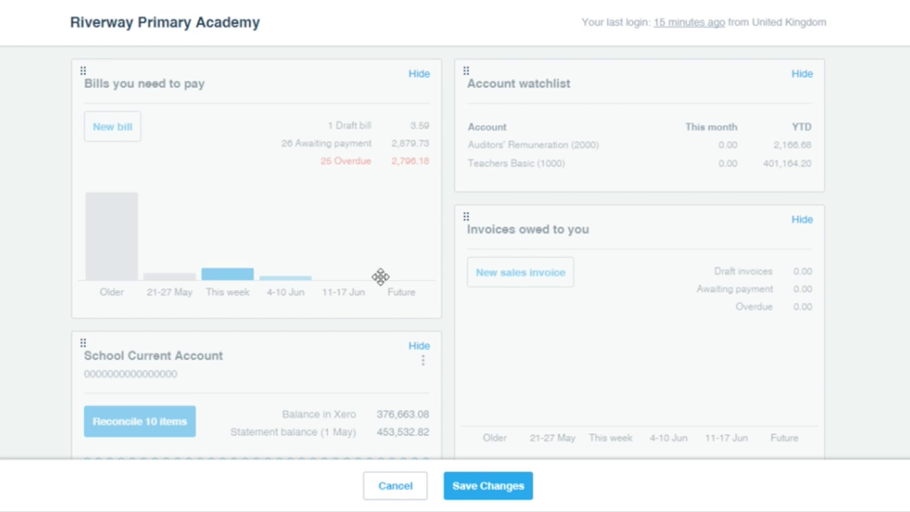
{"action": "left_click", "coordinate": [472, 485]}
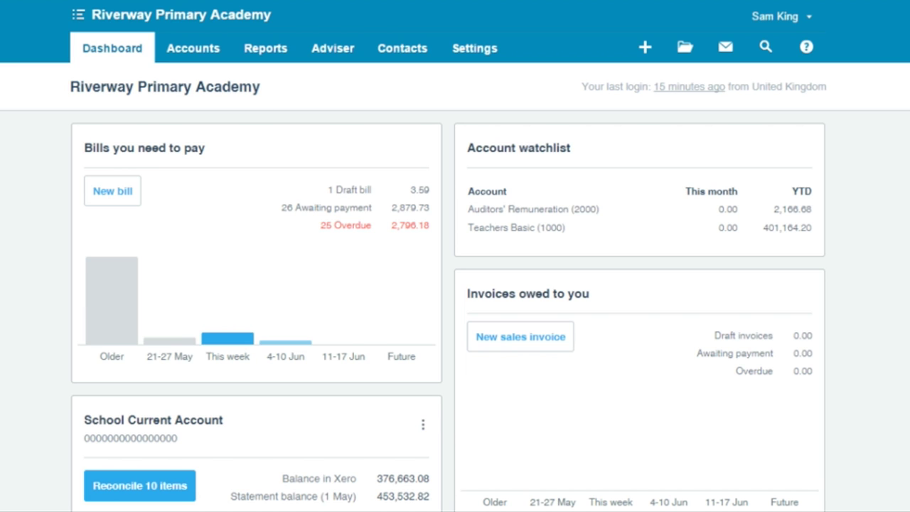
- Browse the Accounts menu, then show the Reports list with Aged Payables, Balance Sheet and Trial Balance
{"action": "left_click", "coordinate": [190, 66]}
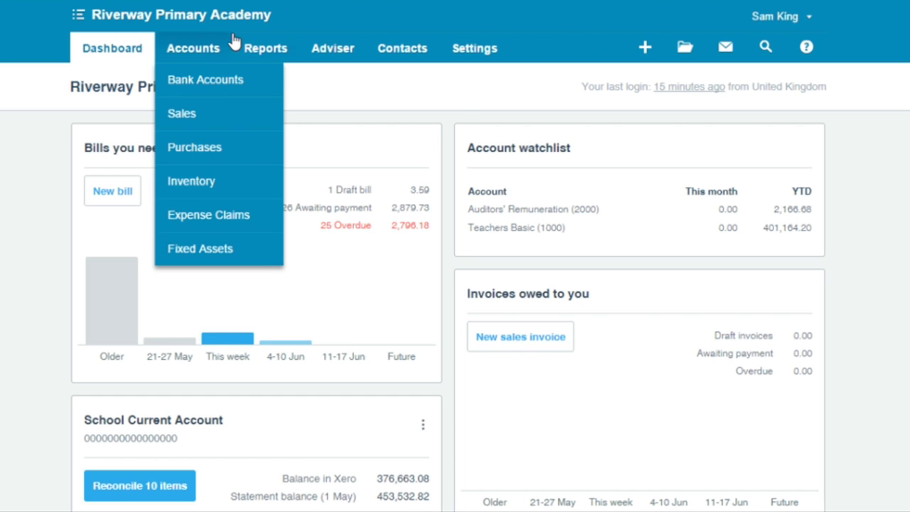
{"action": "left_click", "coordinate": [265, 48]}
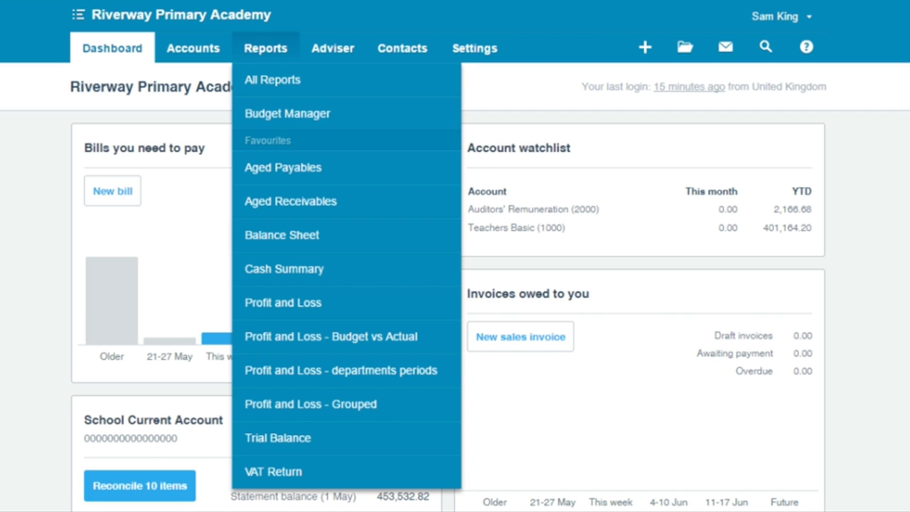
- Look through the Adviser menu, then show the Contacts choices: All Contacts, Customers, Suppliers
{"action": "left_click", "coordinate": [323, 50]}
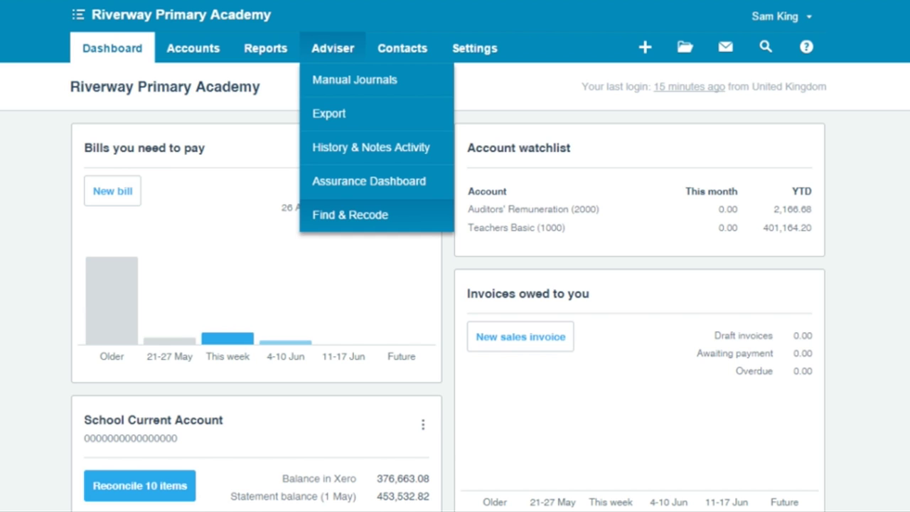
{"action": "mouse_move", "coordinate": [384, 44]}
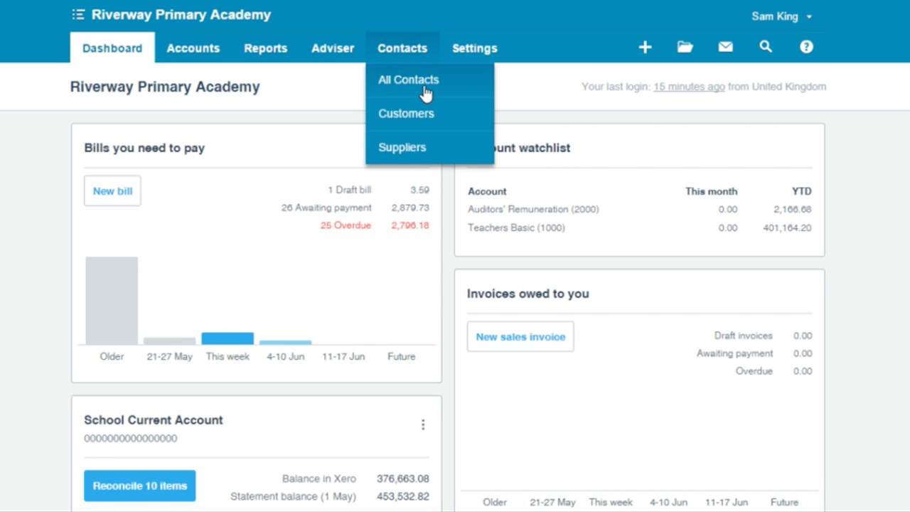
- Show the Settings menu with General Settings and Chart of Accounts
{"action": "left_click", "coordinate": [459, 47]}
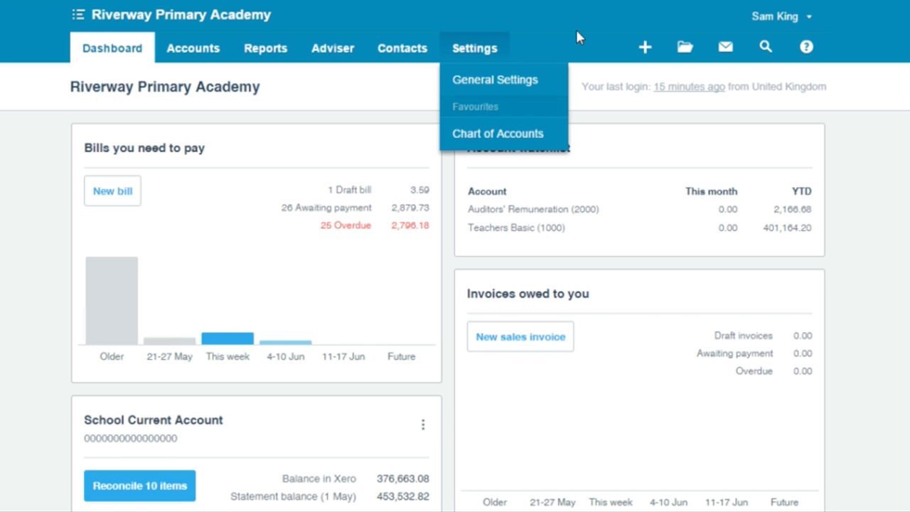
- Dismiss the Settings menu, preview the + New items list, close it, then open Files
{"action": "left_click", "coordinate": [629, 81]}
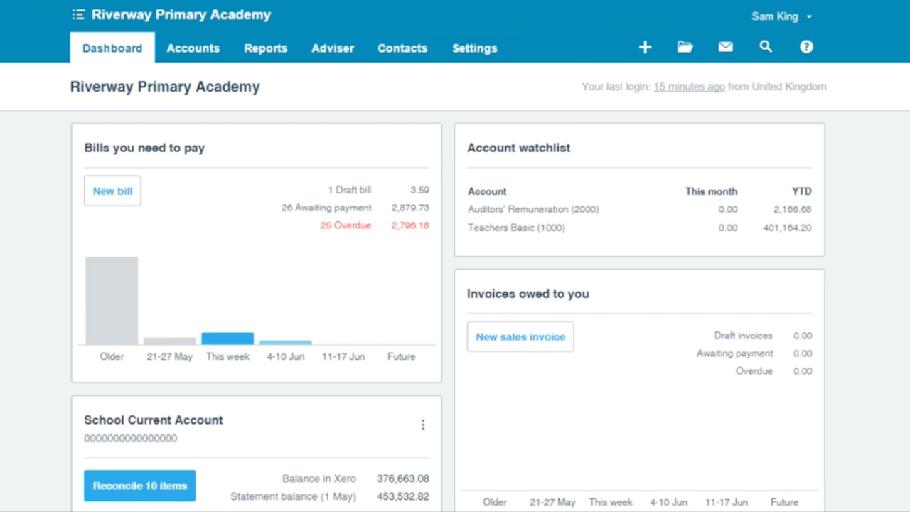
{"action": "left_click", "coordinate": [645, 50]}
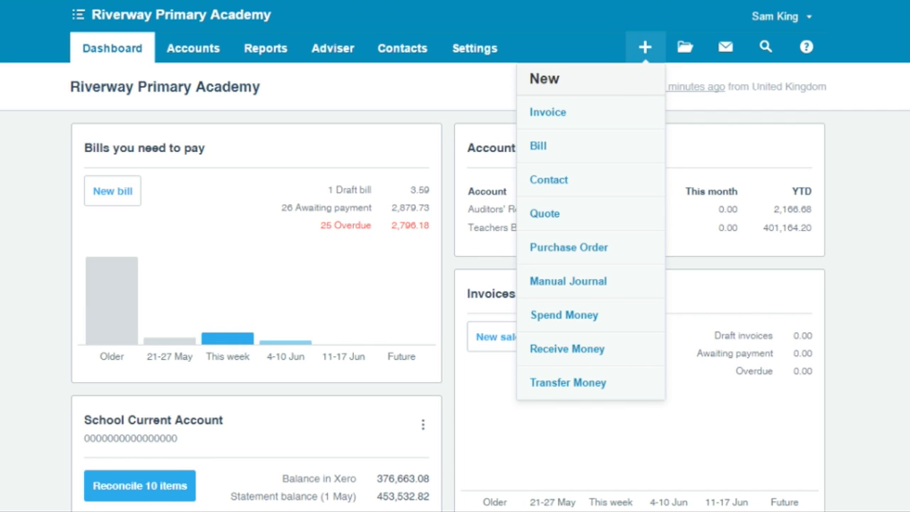
{"action": "left_click", "coordinate": [644, 71]}
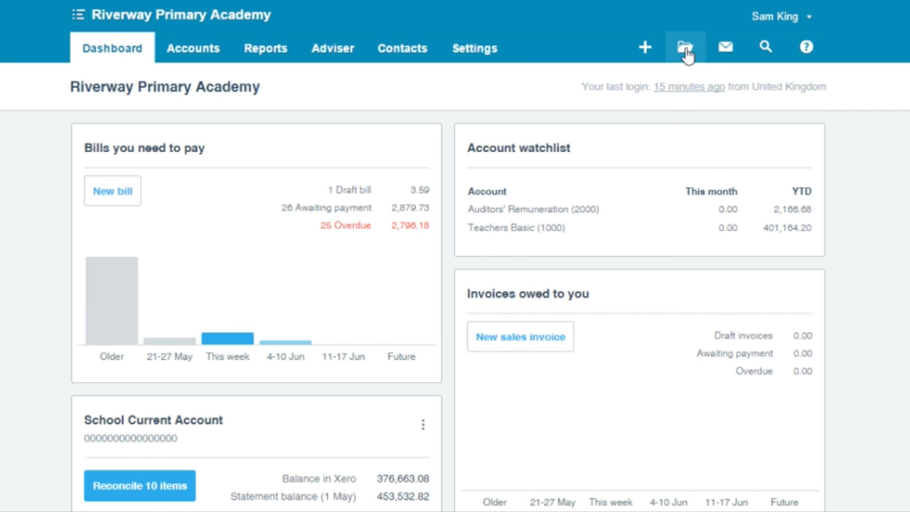
{"action": "left_click", "coordinate": [686, 50]}
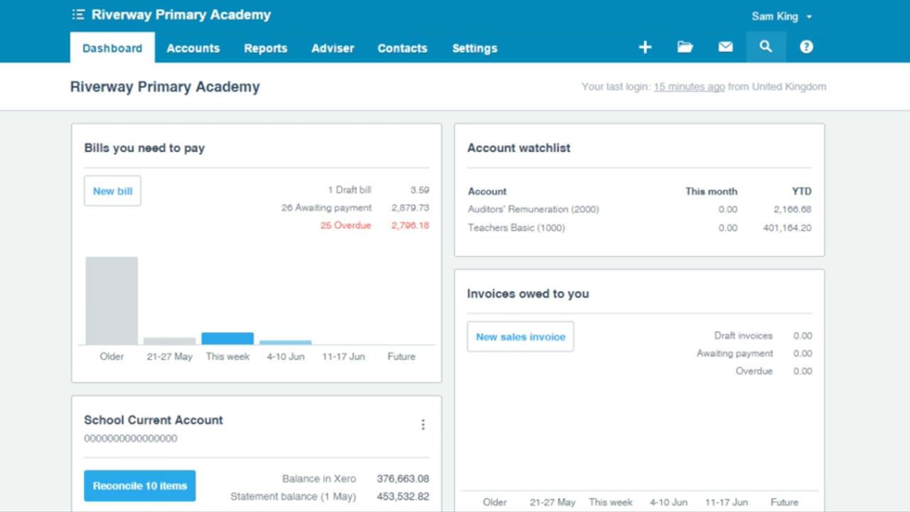
- Open and close the search box and the Help options, leaving the dashboard fully visible
{"action": "left_click", "coordinate": [772, 53]}
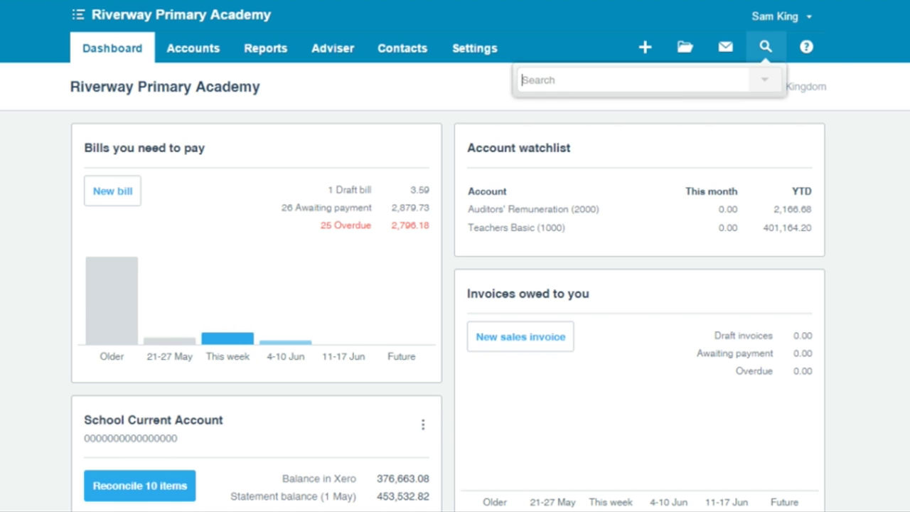
{"action": "left_click", "coordinate": [900, 151]}
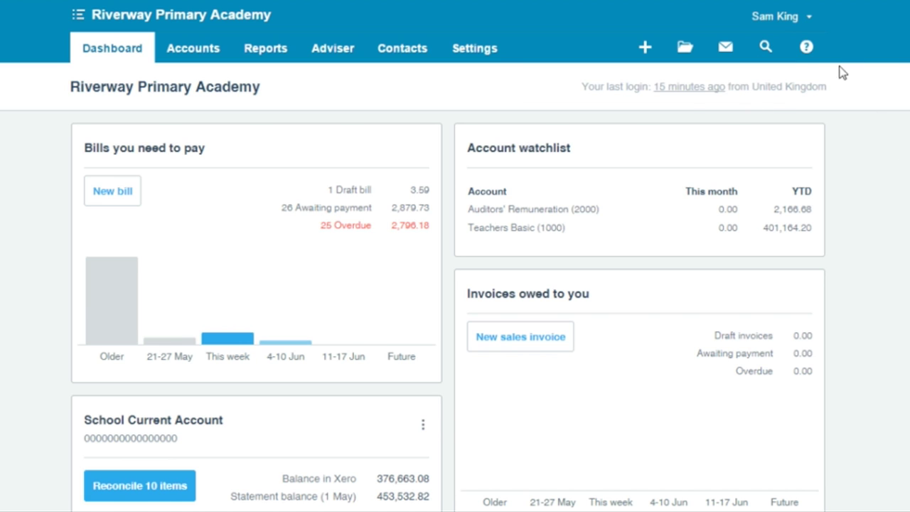
{"action": "left_click", "coordinate": [808, 48]}
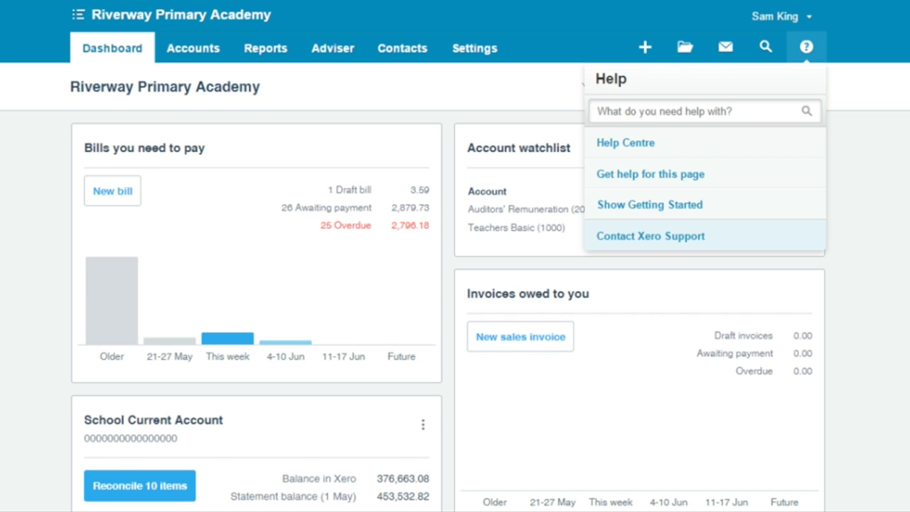
{"action": "left_click", "coordinate": [236, 98]}
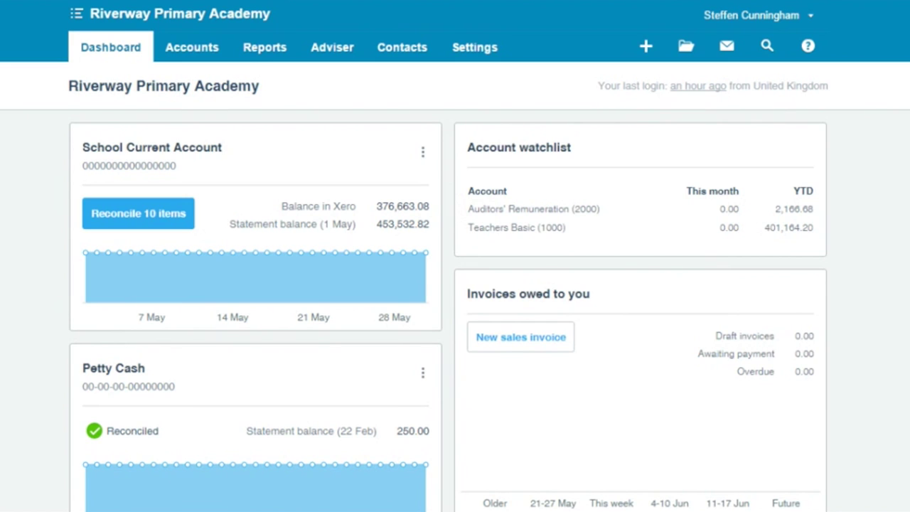
- Glance at the + New menu, then show the Accounts areas such as bank accounts, sales and purchases
{"action": "left_click", "coordinate": [644, 47]}
{"action": "left_click", "coordinate": [201, 55]}
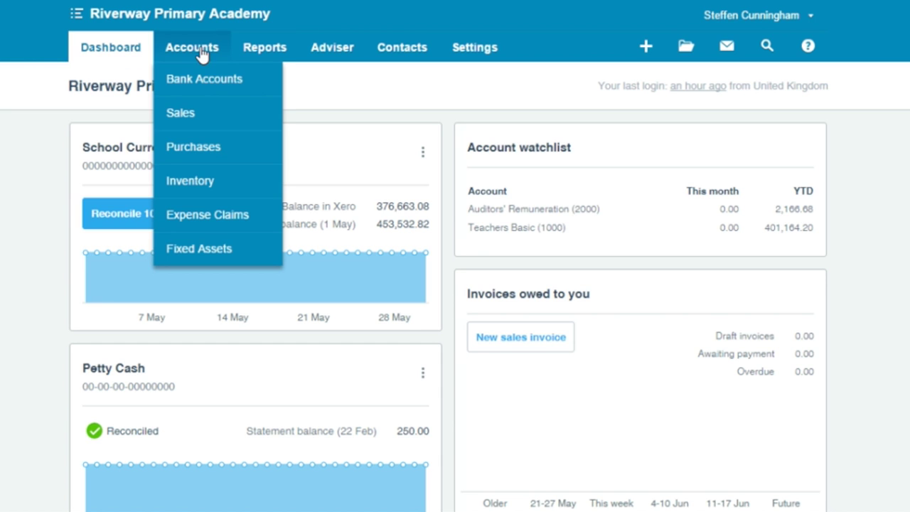
- Go to Accounts > Purchases and scroll down to the purchase order tiles totalling 426.96
{"action": "left_click", "coordinate": [212, 157]}
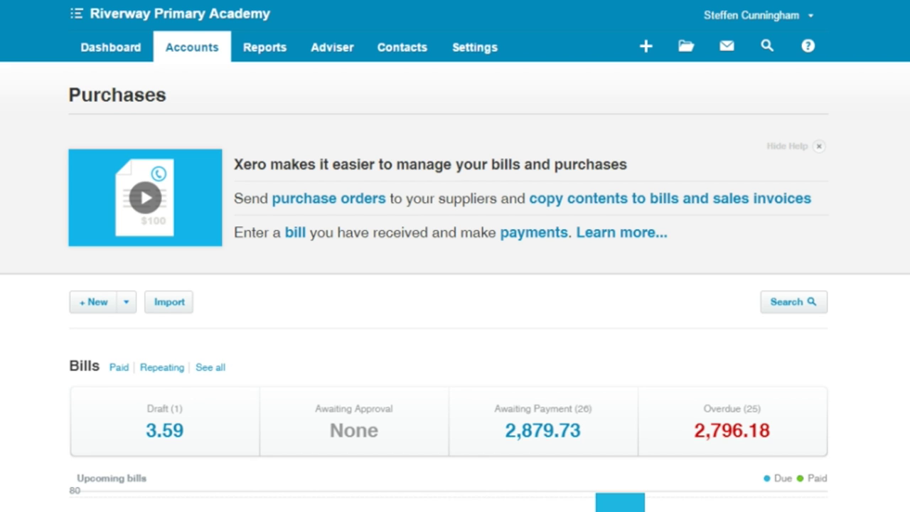
{"action": "scroll", "coordinate": [5, 186], "scroll_direction": "down", "scroll_amount": 2}
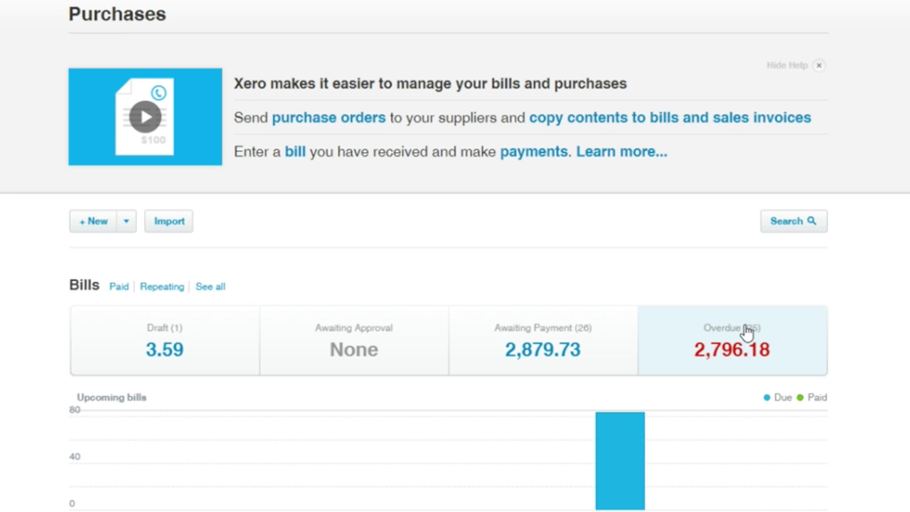
{"action": "scroll", "coordinate": [8, 254], "scroll_direction": "down", "scroll_amount": 5}
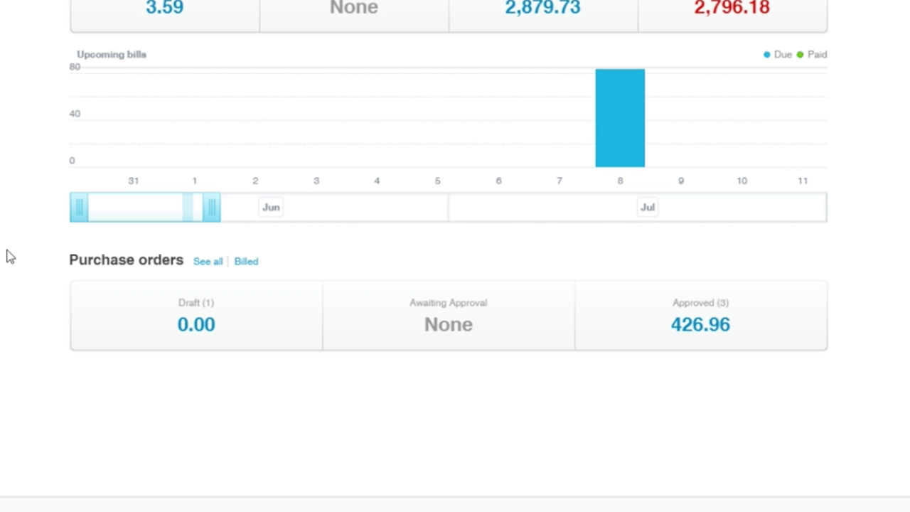
- List all purchase orders and open PO-0020 for West Mercia Supplies
{"action": "left_click", "coordinate": [210, 263]}
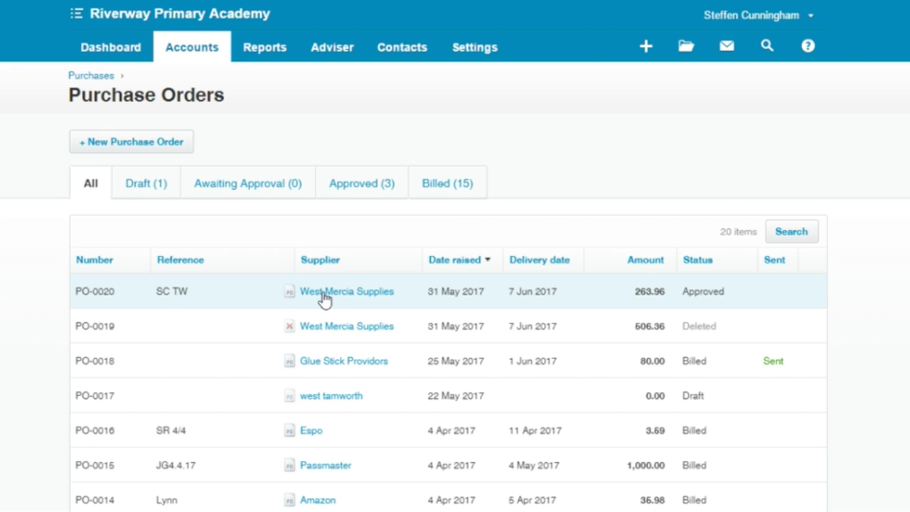
{"action": "left_click", "coordinate": [324, 296]}
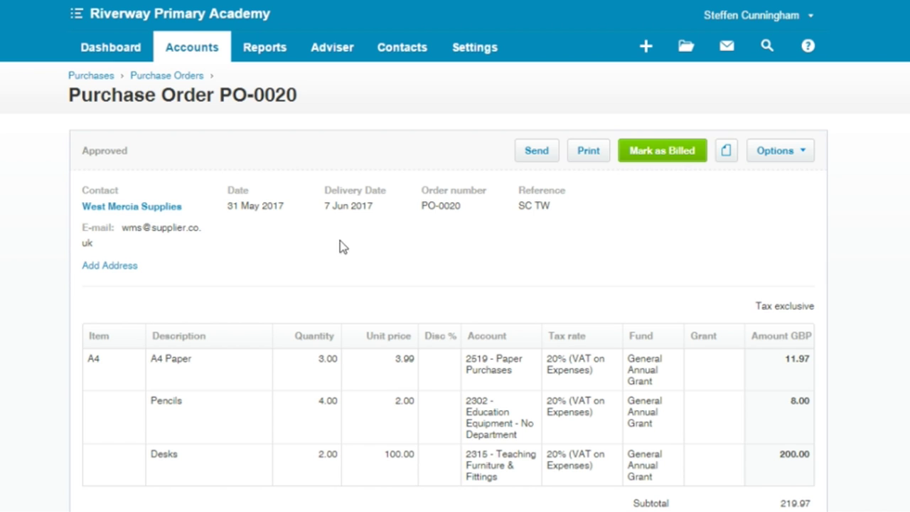
- Put purchase order PO-0020 into edit mode from its Options menu
{"action": "left_click", "coordinate": [782, 157]}
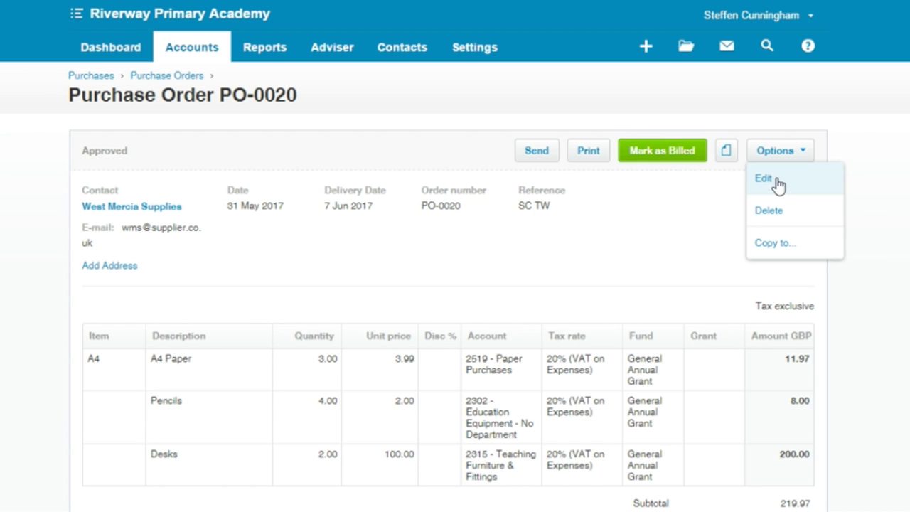
{"action": "left_click", "coordinate": [777, 179]}
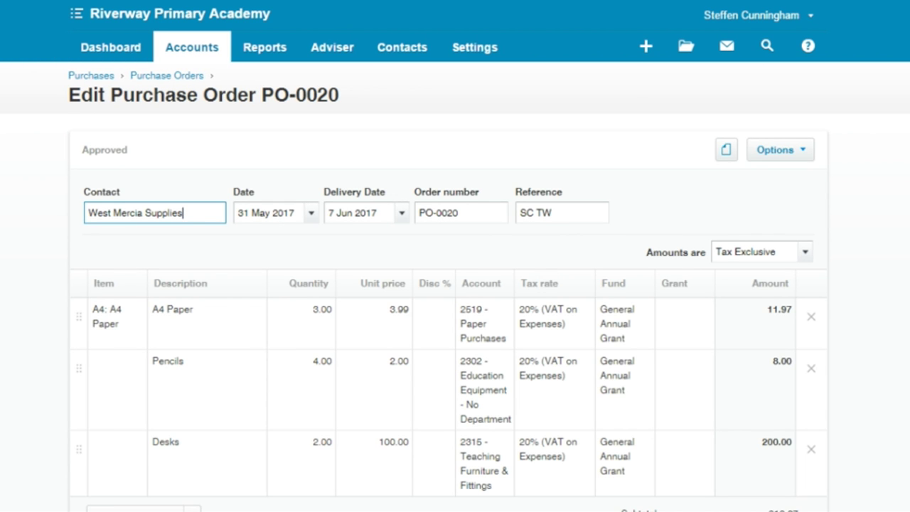
- Replace PO-0020's delivery date with +7 so it becomes 7 Jun 2017
{"action": "scroll", "coordinate": [455, 284], "scroll_direction": "down", "scroll_amount": 2}
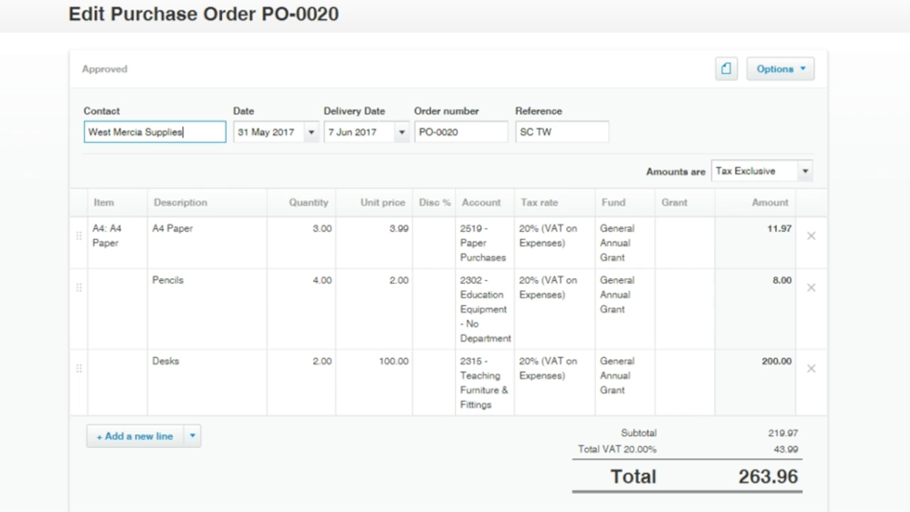
{"action": "left_click_drag", "start_coordinate": [379, 132], "coordinate": [328, 132]}
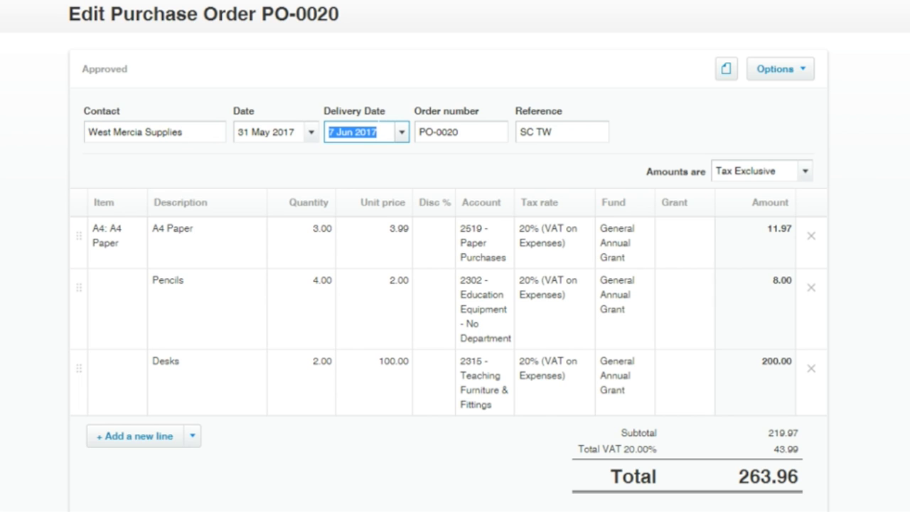
{"action": "type", "text": "+7"}
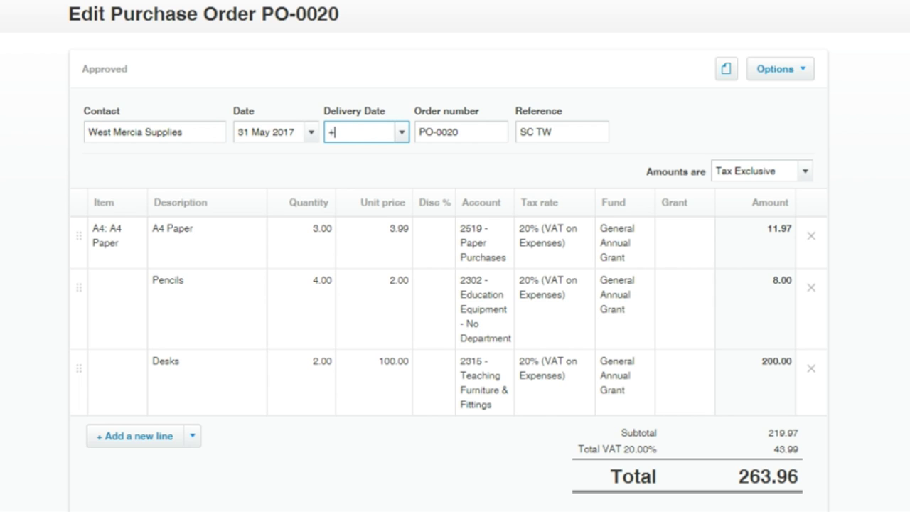
{"action": "left_click", "coordinate": [394, 86]}
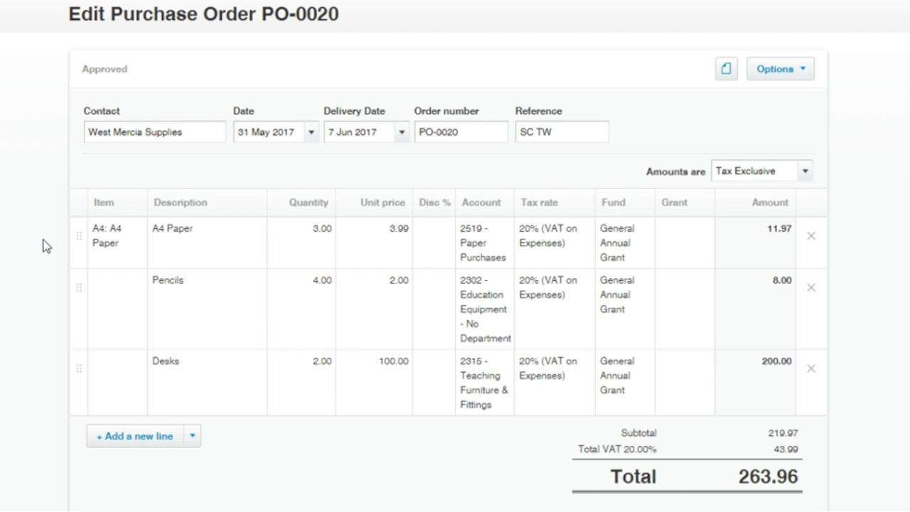
{"action": "scroll", "coordinate": [44, 246], "scroll_direction": "down", "scroll_amount": 1}
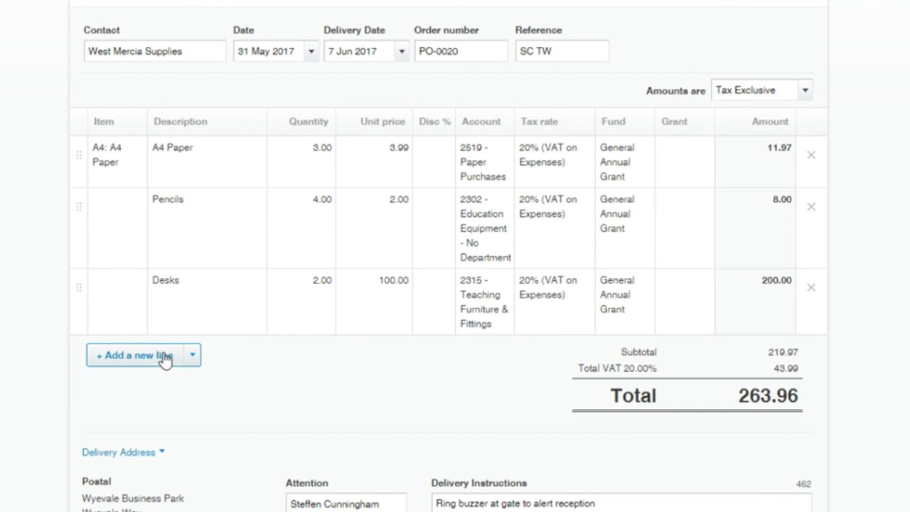
{"action": "left_click", "coordinate": [193, 359]}
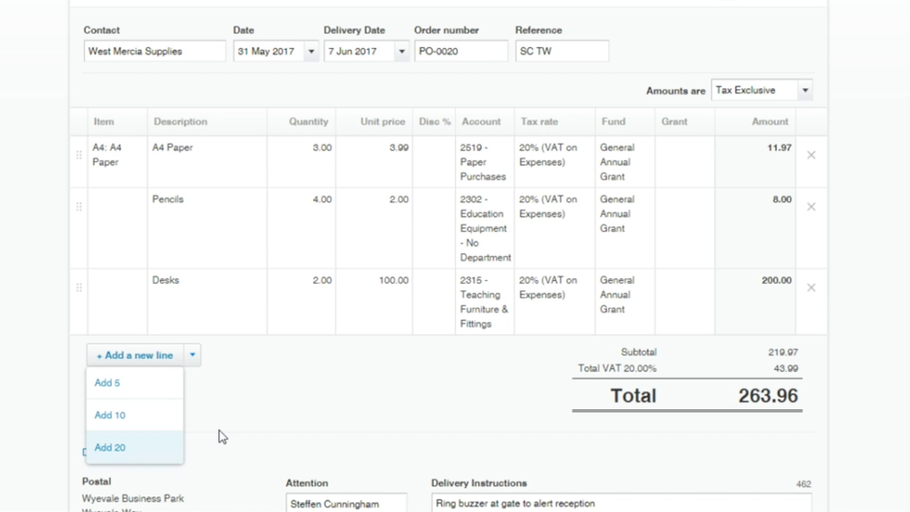
{"action": "left_click", "coordinate": [316, 402]}
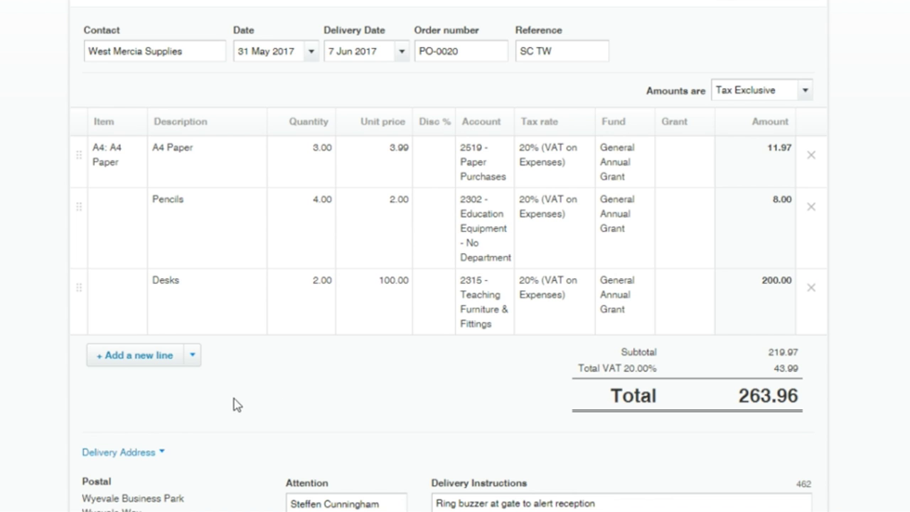
{"action": "scroll", "coordinate": [239, 368], "scroll_direction": "down", "scroll_amount": 2}
{"action": "scroll", "coordinate": [239, 368], "scroll_direction": "down", "scroll_amount": 2}
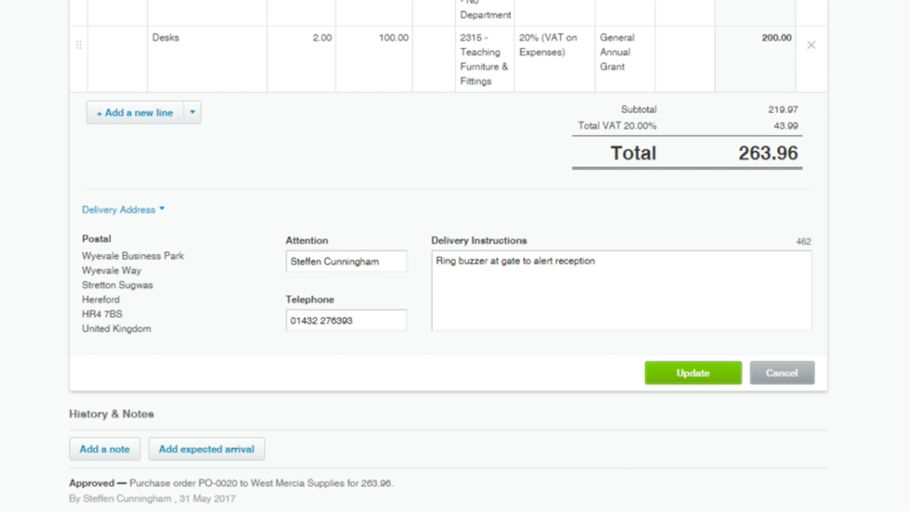
{"action": "left_click", "coordinate": [139, 219]}
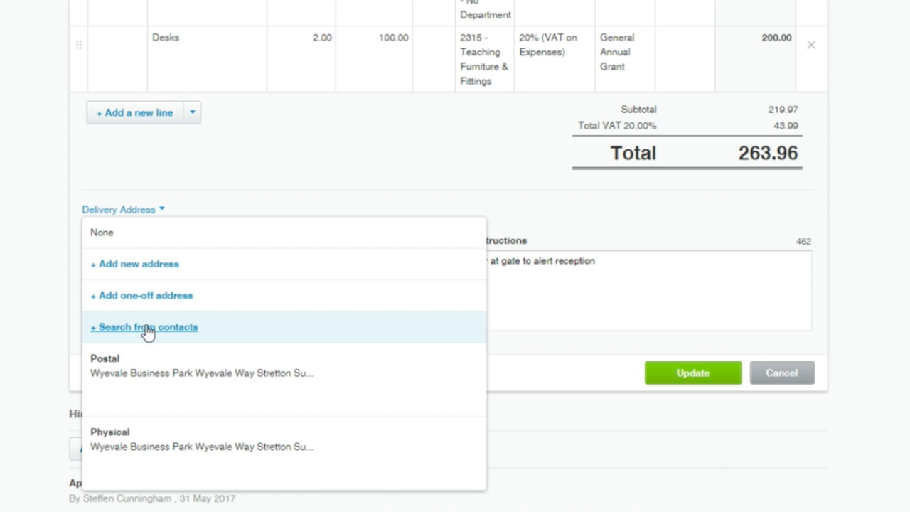
{"action": "left_click", "coordinate": [219, 197]}
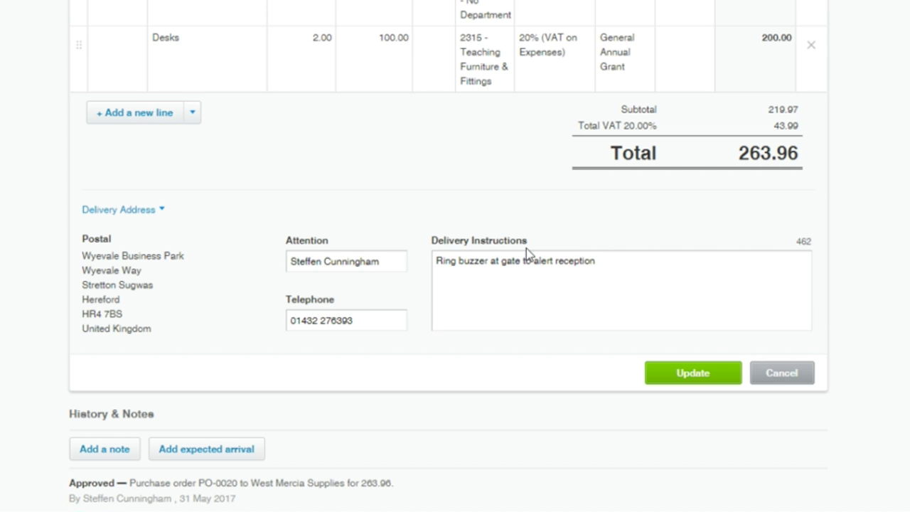
{"action": "scroll", "coordinate": [5, 278], "scroll_direction": "down", "scroll_amount": 2}
- Show PO-0020's full History & Notes, then cancel out of the edit form
{"action": "scroll", "coordinate": [6, 279], "scroll_direction": "down", "scroll_amount": 1}
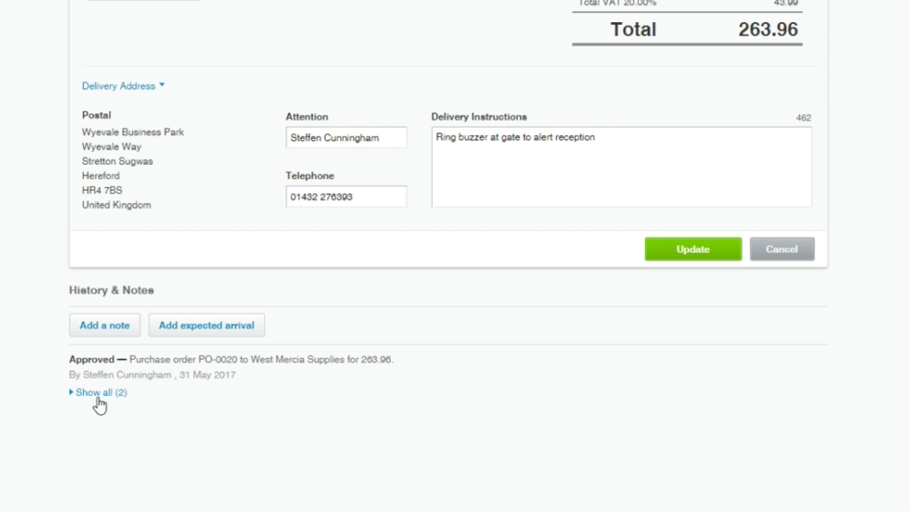
{"action": "left_click", "coordinate": [99, 393]}
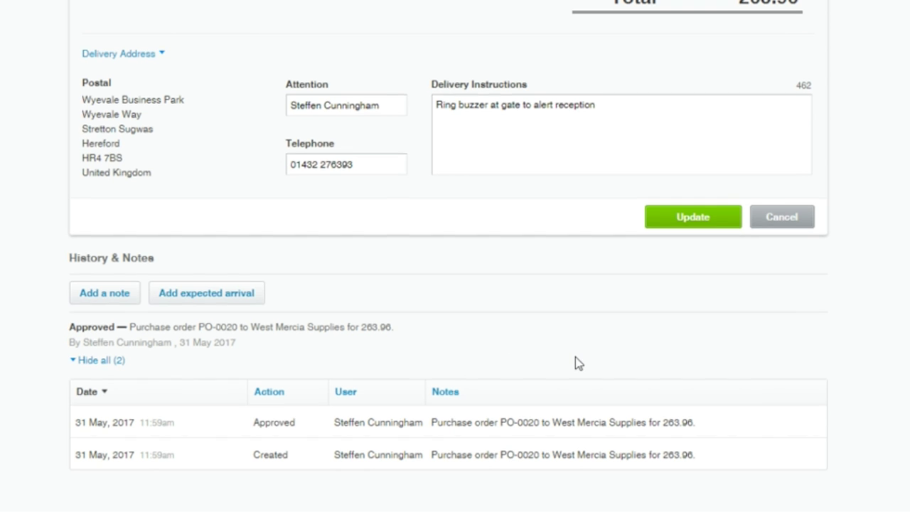
{"action": "scroll", "coordinate": [575, 357], "scroll_direction": "up", "scroll_amount": 2}
{"action": "left_click", "coordinate": [776, 382]}
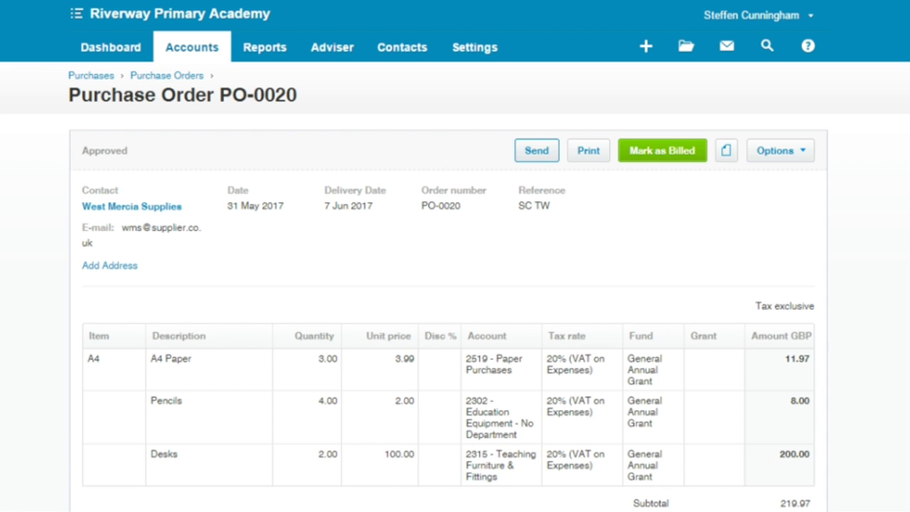
{"action": "left_click", "coordinate": [537, 151]}
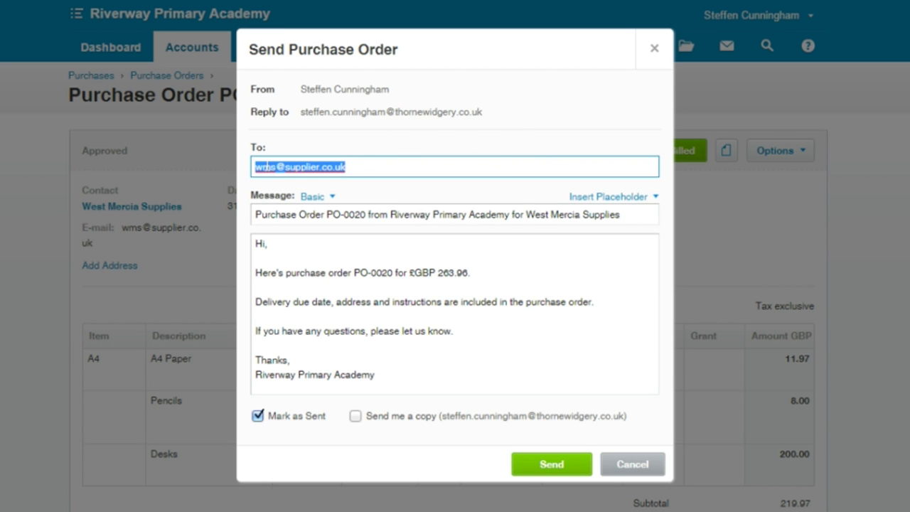
{"action": "left_click", "coordinate": [346, 167]}
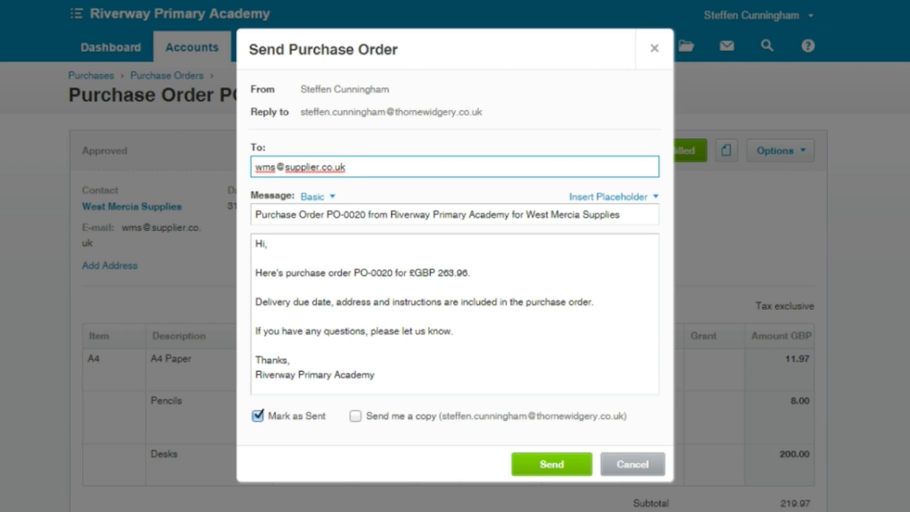
- Send PO-0020 to West Mercia Supplies, then head back to the Riverway Primary Academy dashboard
{"action": "left_click", "coordinate": [553, 466]}
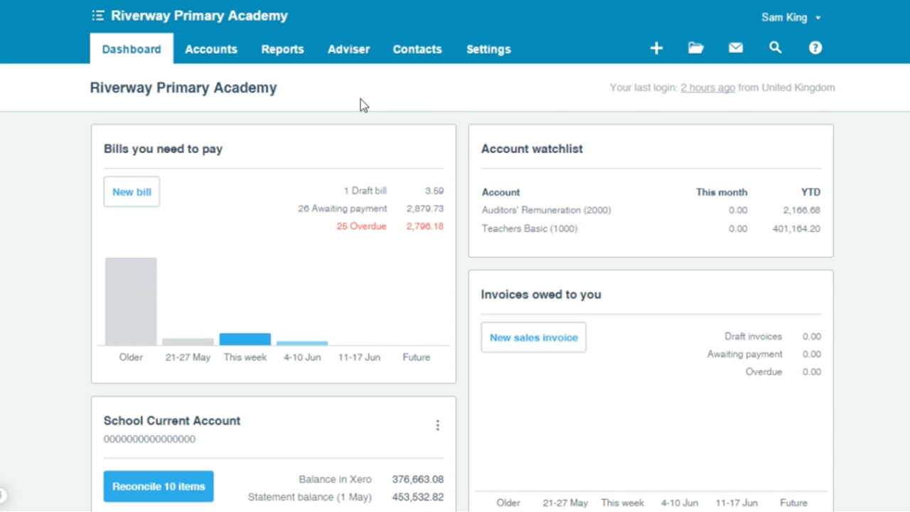
{"action": "left_click", "coordinate": [217, 64]}
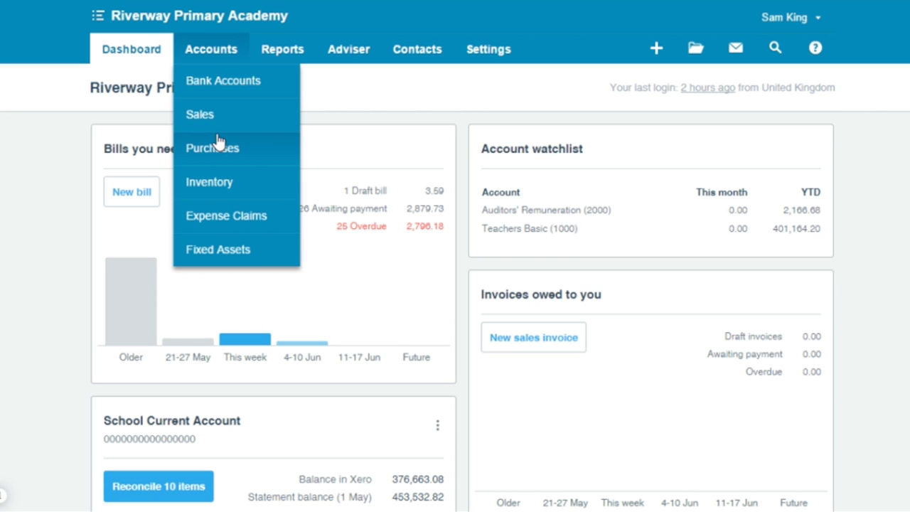
- Search for 'west' and scroll down to the Purchase Orders results showing PO-0020
{"action": "left_click", "coordinate": [765, 57]}
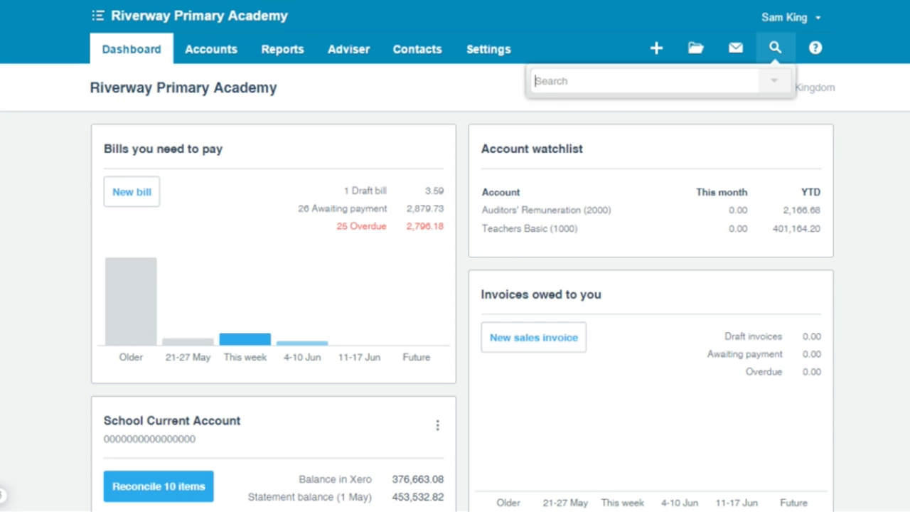
{"action": "type", "text": "west"}
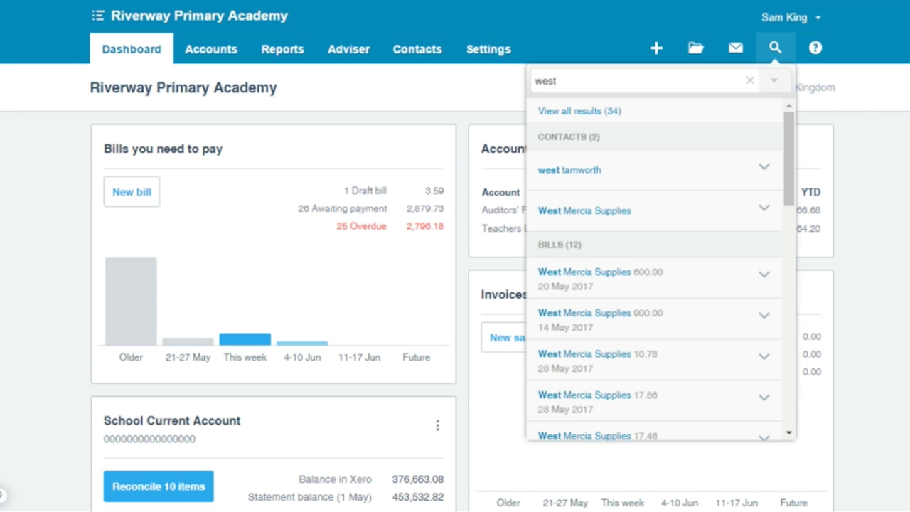
{"action": "scroll", "coordinate": [647, 282], "scroll_direction": "down", "scroll_amount": 2}
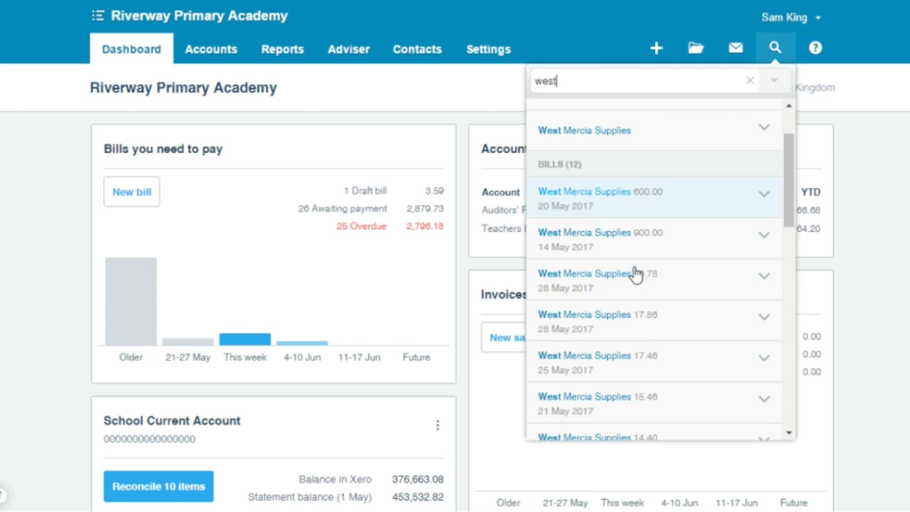
{"action": "scroll", "coordinate": [635, 297], "scroll_direction": "down", "scroll_amount": 6}
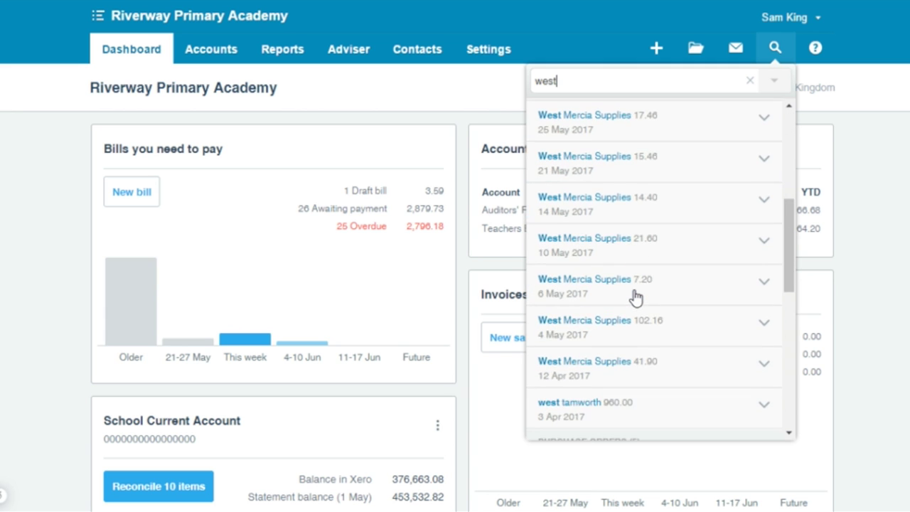
{"action": "scroll", "coordinate": [635, 298], "scroll_direction": "down", "scroll_amount": 2}
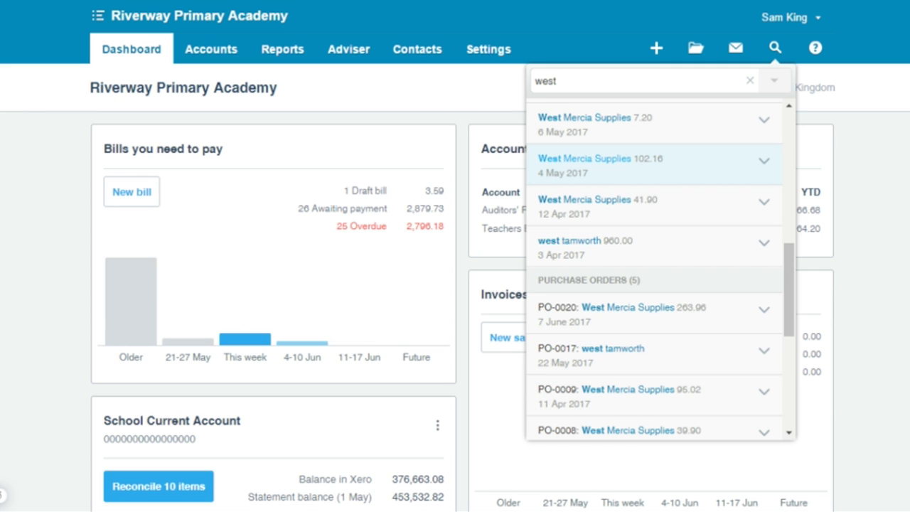
- Open the PO-0020 search result and review the sent purchase order
{"action": "left_click", "coordinate": [618, 313]}
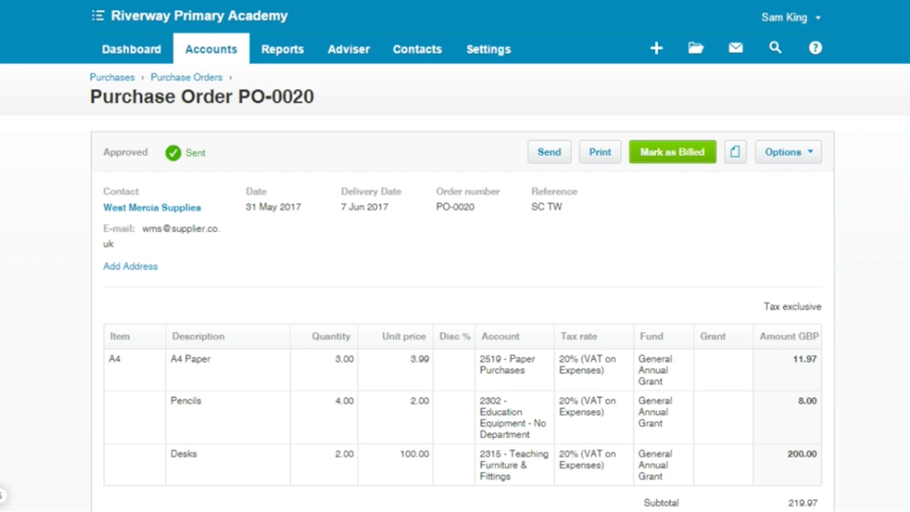
{"action": "scroll", "coordinate": [401, 353], "scroll_direction": "down", "scroll_amount": 2}
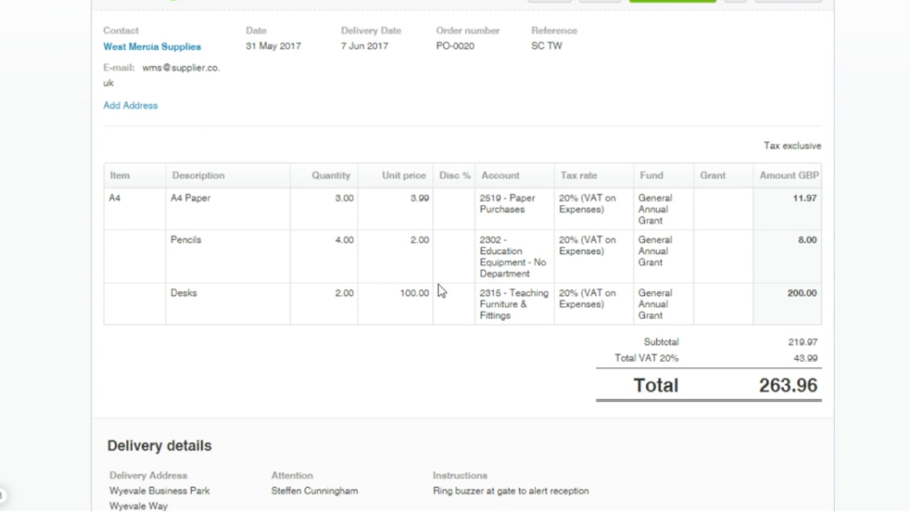
{"action": "scroll", "coordinate": [370, 193], "scroll_direction": "up", "scroll_amount": 2}
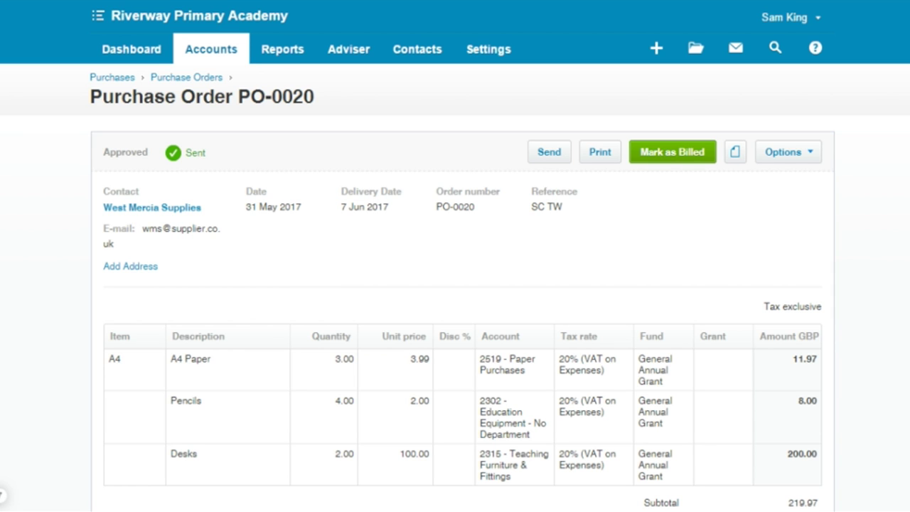
- Mark PO-0020 as billed with 'Copy purchase order to a draft bill' ticked
{"action": "left_click", "coordinate": [658, 156]}
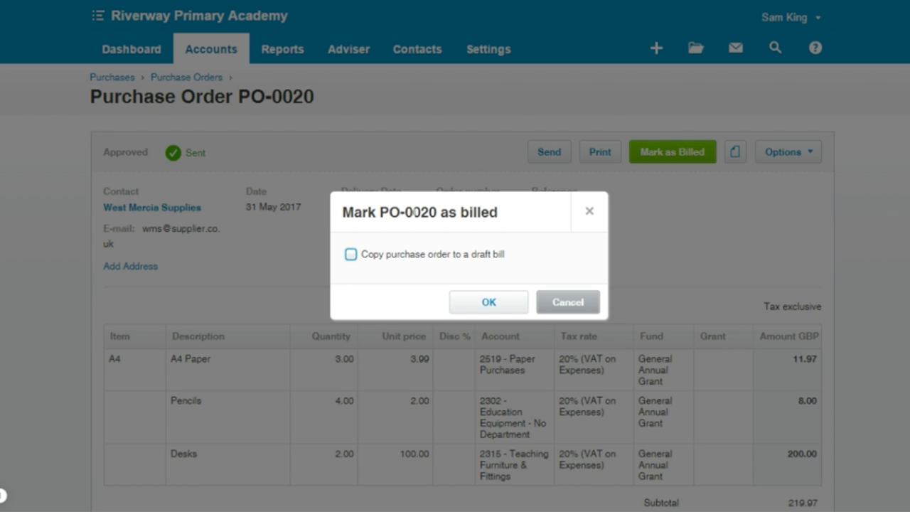
{"action": "left_click", "coordinate": [351, 254]}
{"action": "left_click", "coordinate": [496, 316]}
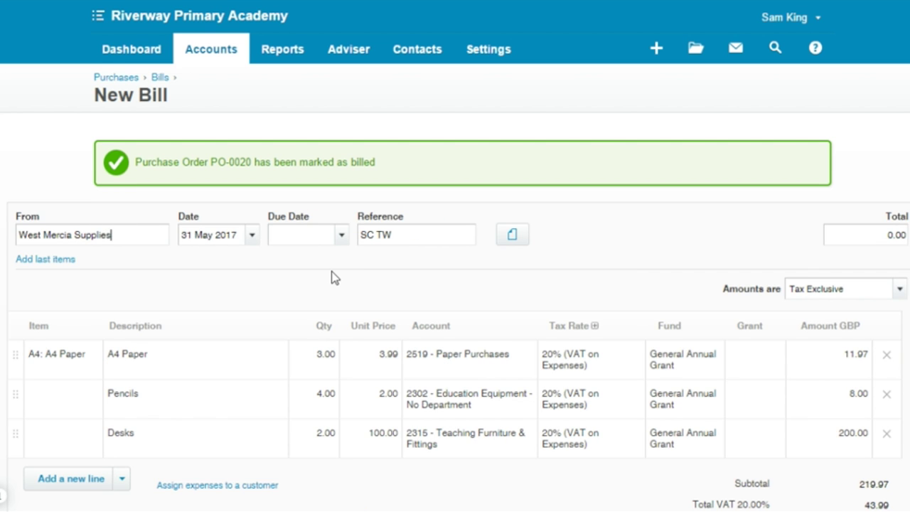
- Enter +28 as the bill's due date (28 Jun 2017), leaving reference SC TW unchanged
{"action": "scroll", "coordinate": [333, 278], "scroll_direction": "down", "scroll_amount": 2}
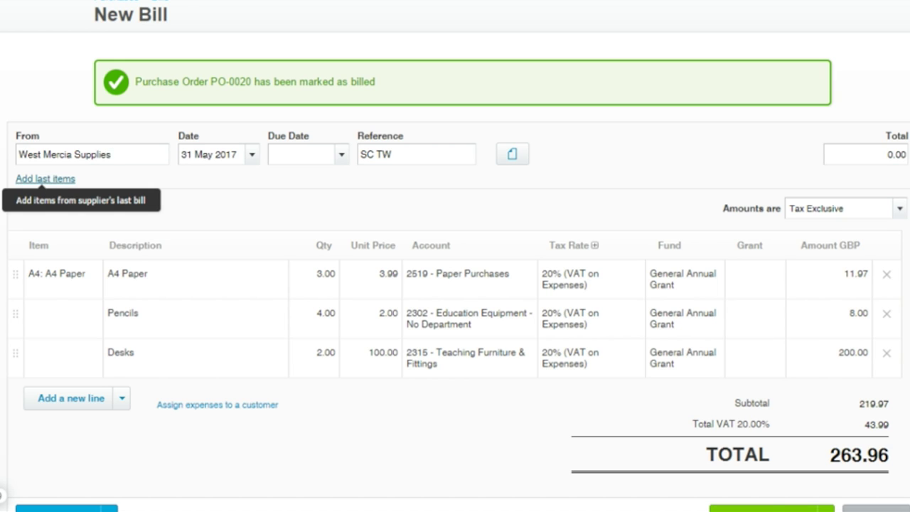
{"action": "left_click", "coordinate": [216, 155]}
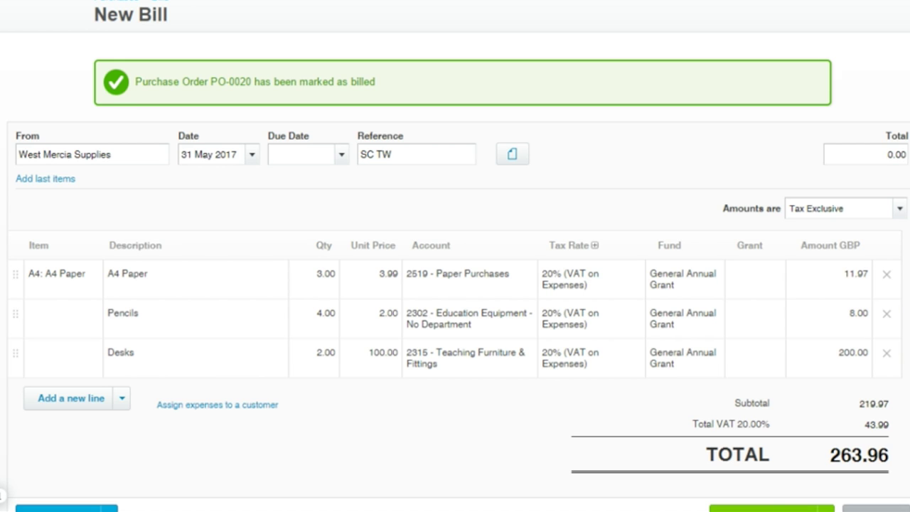
{"action": "type", "text": "+28"}
{"action": "key", "text": "Tab"}
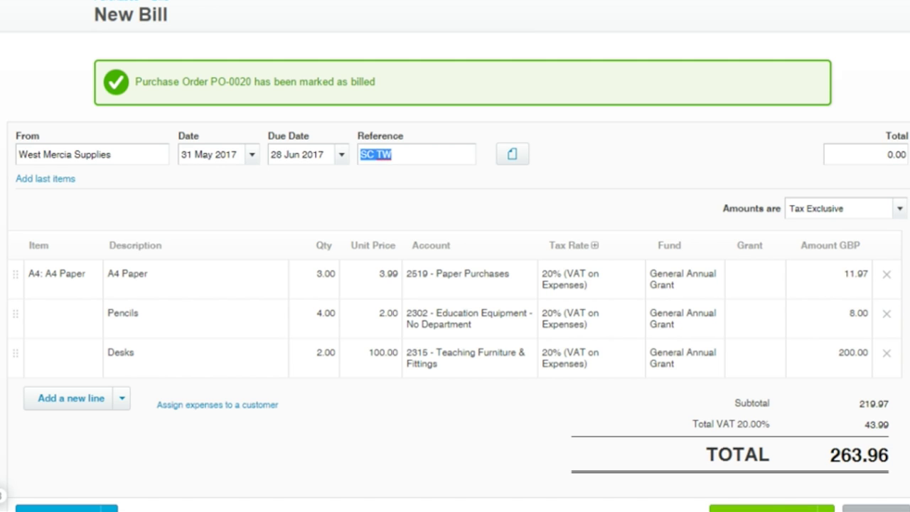
{"action": "key", "text": "End"}
{"action": "key", "text": "shift+Home"}
{"action": "key", "text": "End"}
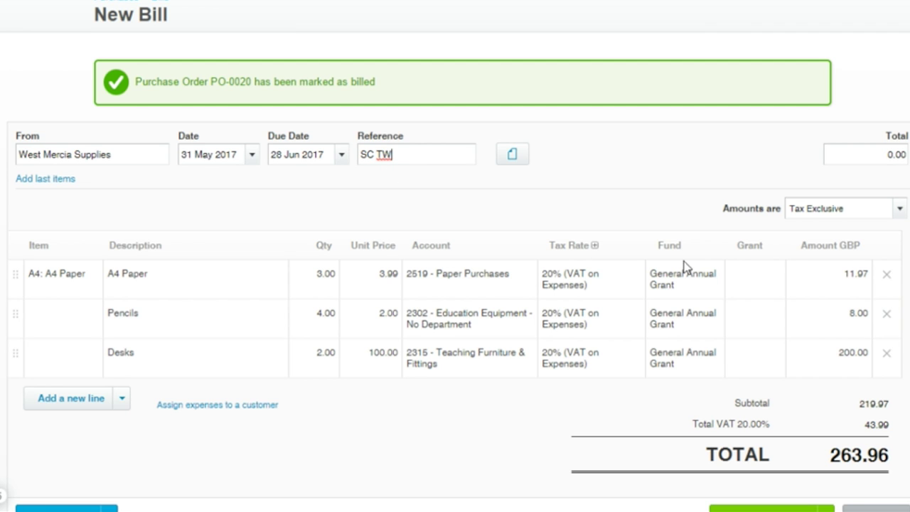
{"action": "scroll", "coordinate": [679, 276], "scroll_direction": "down", "scroll_amount": 1}
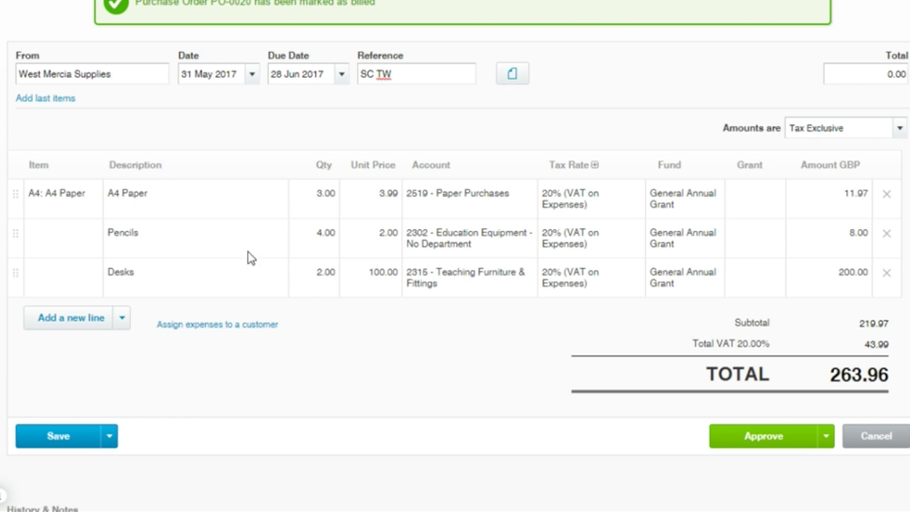
- Add a fourth bill line 'Delivery charge' with quantity 1 at 5.95
{"action": "left_click", "coordinate": [100, 322]}
{"action": "left_click", "coordinate": [134, 312]}
{"action": "type", "text": "Del"}
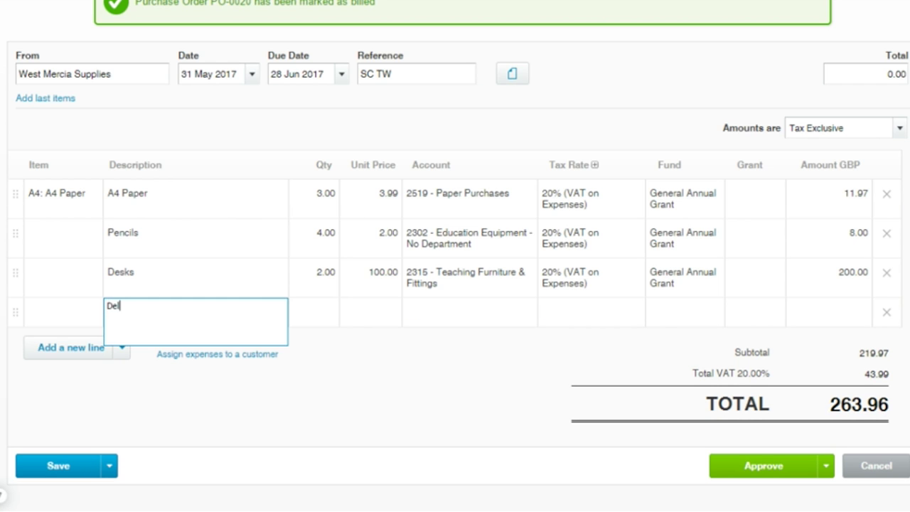
{"action": "type", "text": "ivery charge"}
{"action": "key", "text": "Tab"}
{"action": "type", "text": "1"}
{"action": "key", "text": "Tab"}
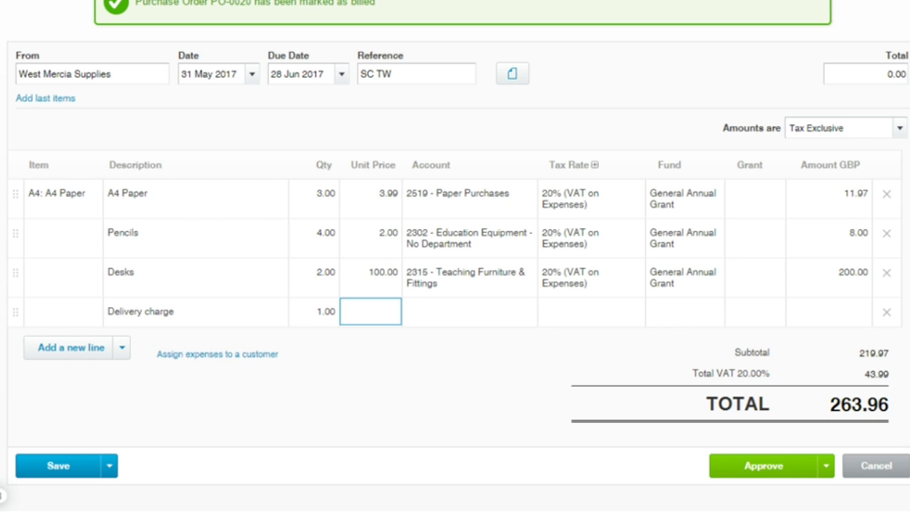
{"action": "type", "text": "5.95"}
{"action": "key", "text": "Tab"}
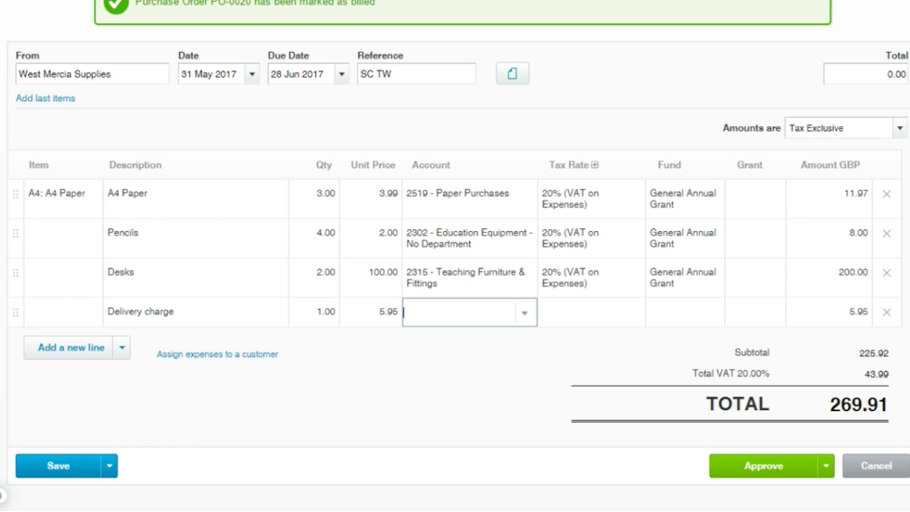
- Code the delivery line to 2315 Teaching Furniture & Fittings, 20% VAT on Expenses, General Annual Grant
{"action": "type", "text": "fur"}
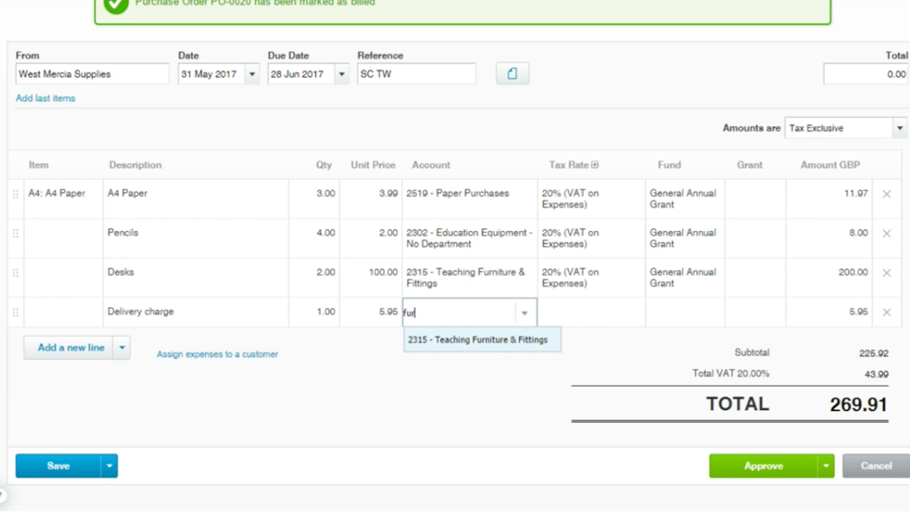
{"action": "left_click", "coordinate": [462, 343]}
{"action": "left_click", "coordinate": [566, 313]}
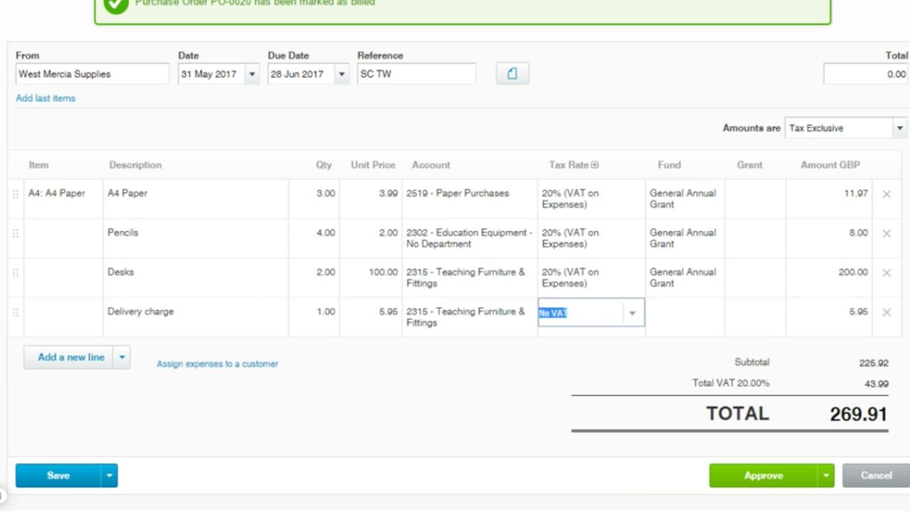
{"action": "type", "text": "20"}
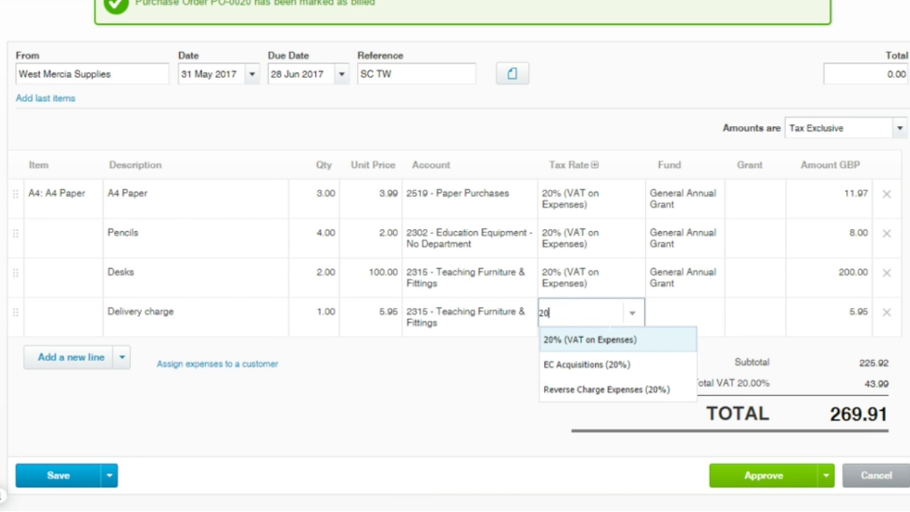
{"action": "left_click", "coordinate": [616, 341]}
{"action": "left_click", "coordinate": [663, 320]}
{"action": "type", "text": "gene"}
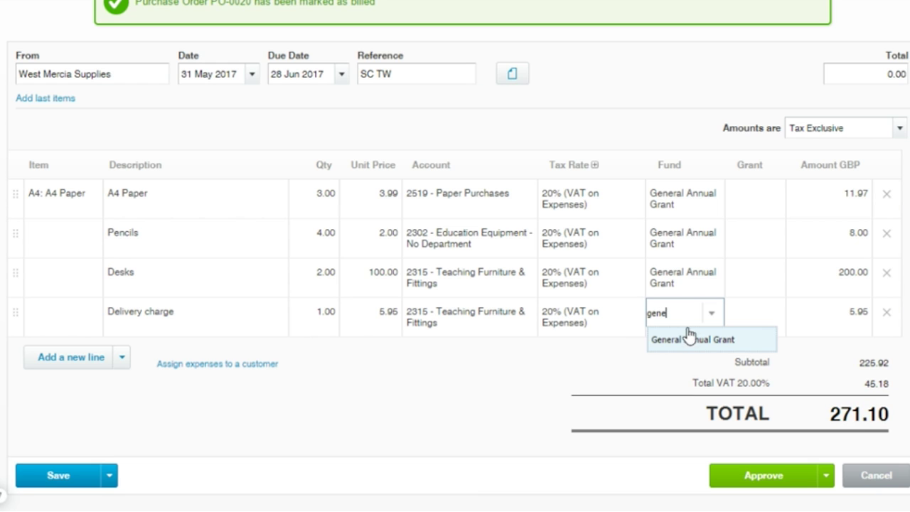
{"action": "left_click", "coordinate": [699, 341]}
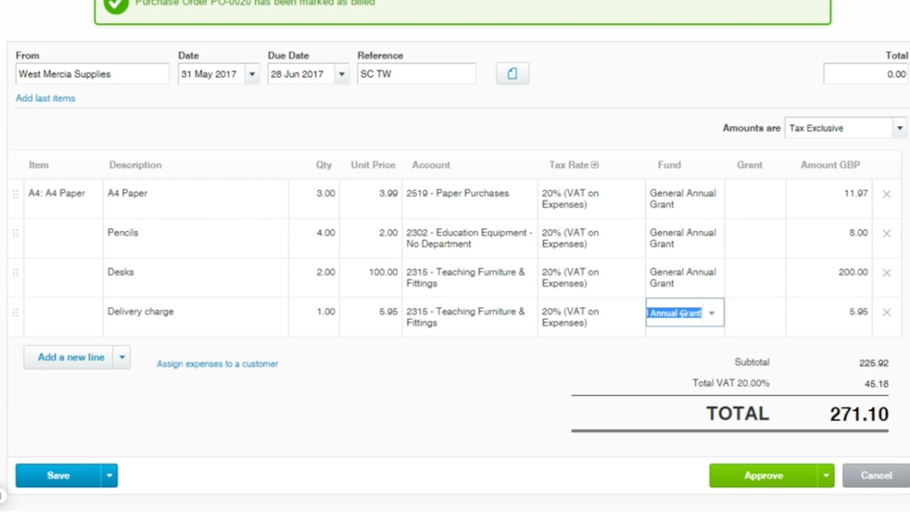
{"action": "left_click", "coordinate": [690, 360]}
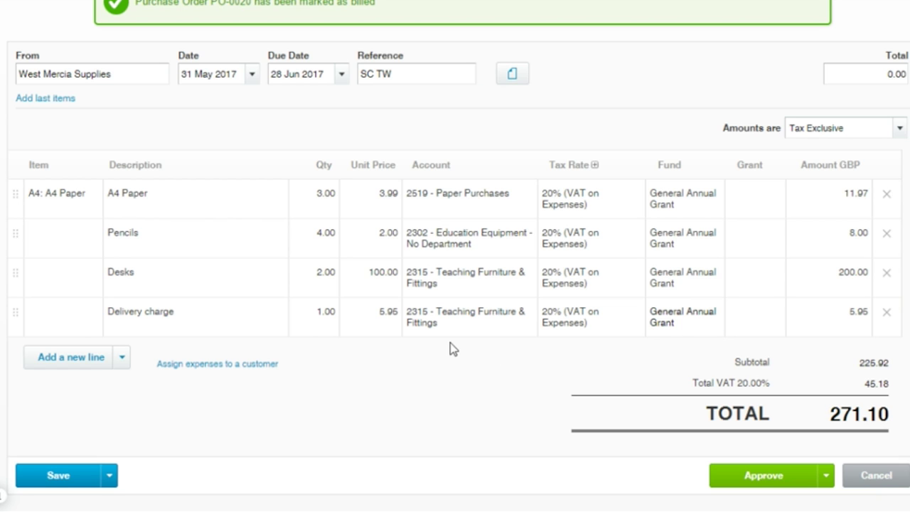
{"action": "scroll", "coordinate": [460, 331], "scroll_direction": "down", "scroll_amount": 2}
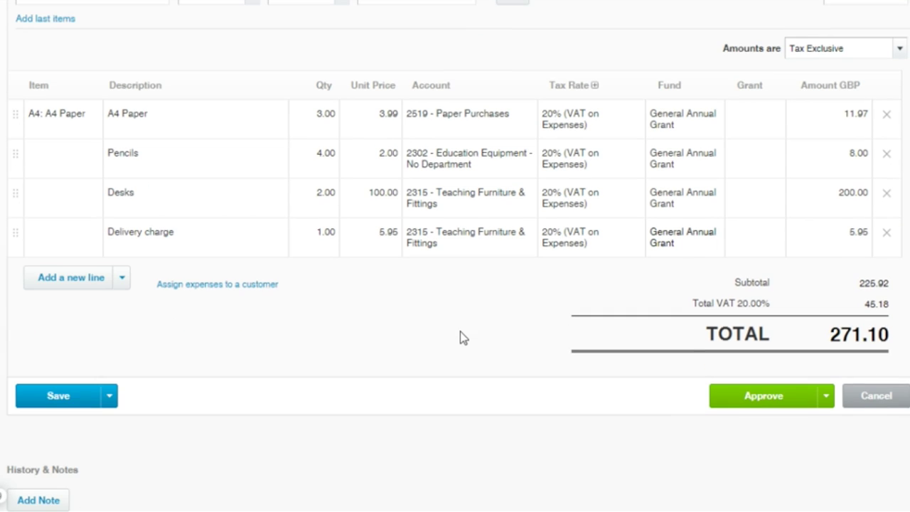
- Look at the Save options on bill SC TW, then close them and approve the bill, due 28 Jun 2017
{"action": "left_click", "coordinate": [111, 403]}
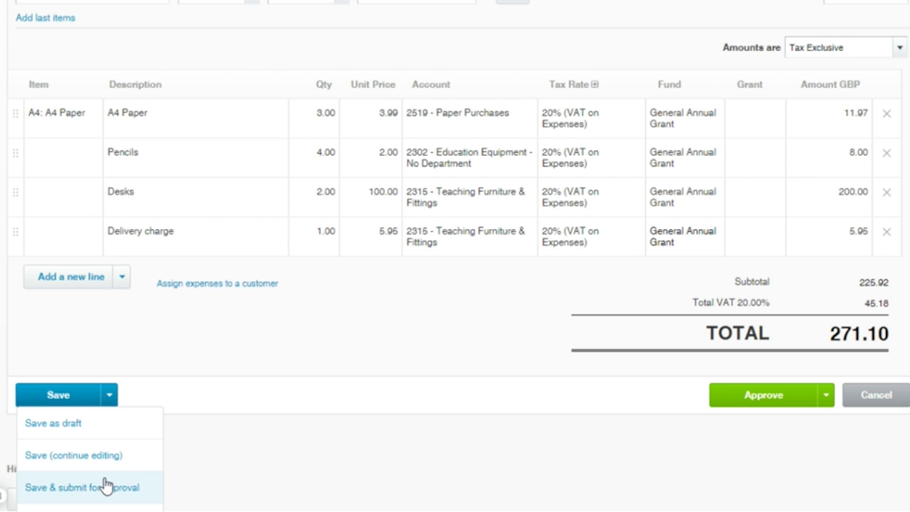
{"action": "left_click", "coordinate": [596, 342]}
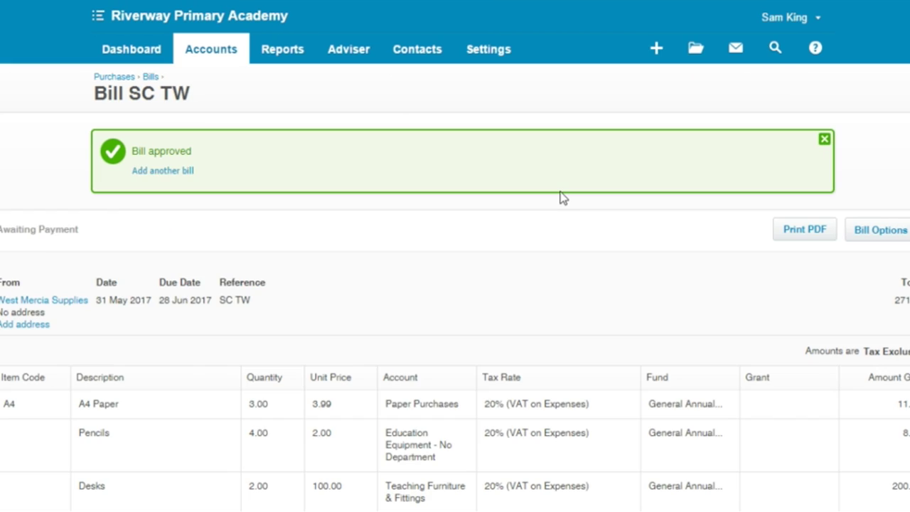
- Expand bill SC TW's history to show its three entries, starting with the copy from PO-0020
{"action": "scroll", "coordinate": [560, 197], "scroll_direction": "down", "scroll_amount": 6}
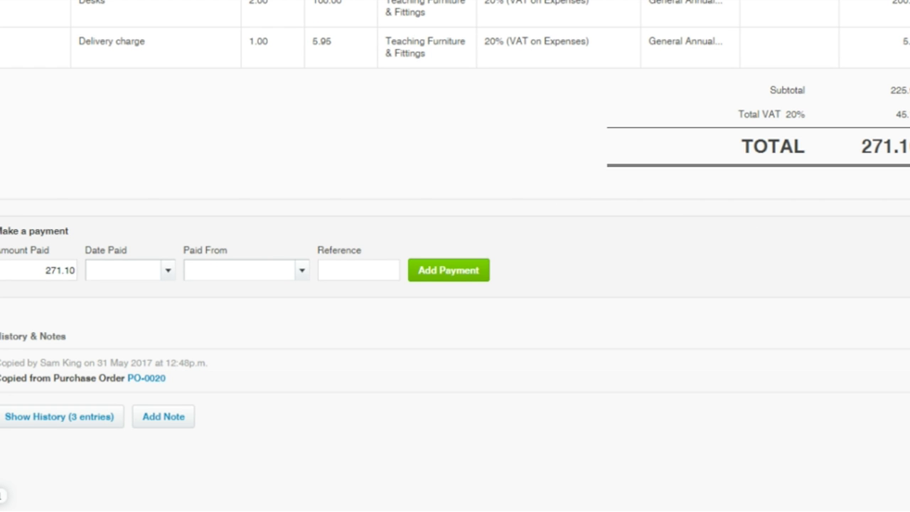
{"action": "left_click_drag", "start_coordinate": [12, 231], "coordinate": [59, 232]}
{"action": "left_click", "coordinate": [56, 234]}
{"action": "left_click", "coordinate": [349, 277]}
{"action": "scroll", "coordinate": [522, 173], "scroll_direction": "up", "scroll_amount": 3}
{"action": "scroll", "coordinate": [530, 182], "scroll_direction": "up", "scroll_amount": 1}
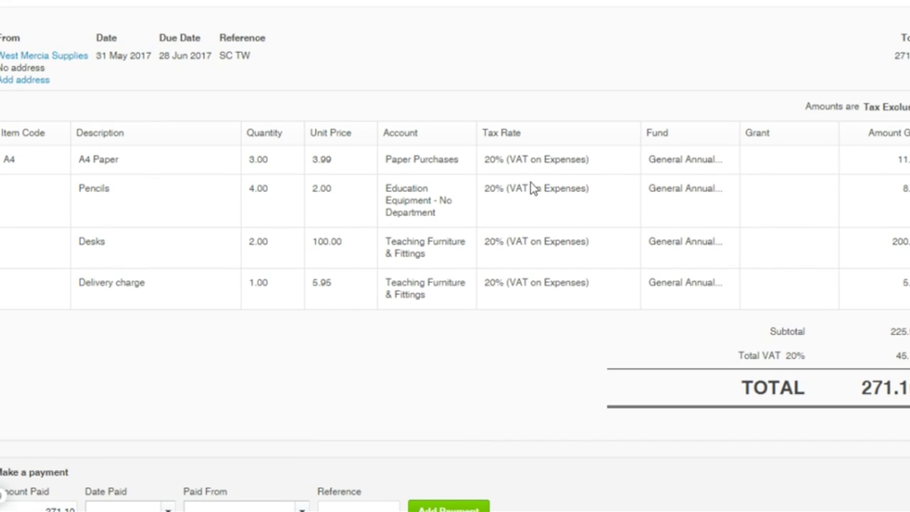
{"action": "scroll", "coordinate": [530, 182], "scroll_direction": "down", "scroll_amount": 2}
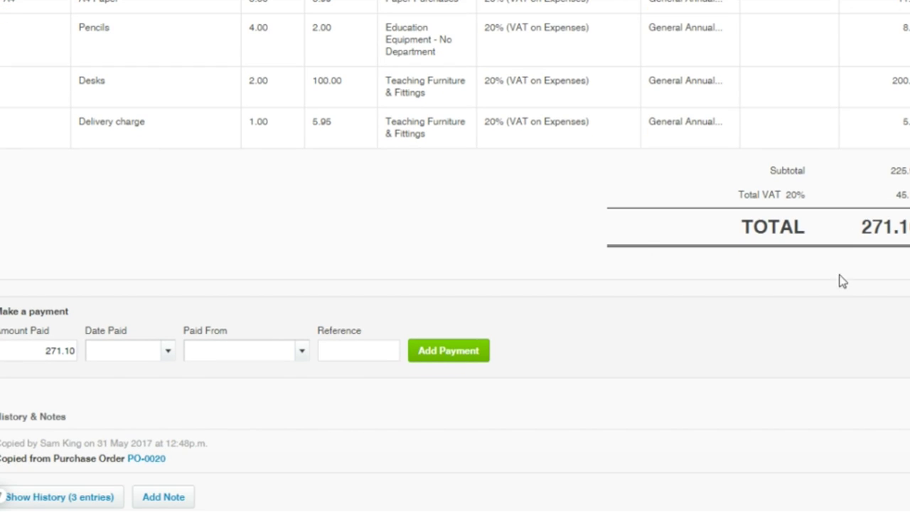
{"action": "scroll", "coordinate": [455, 255], "scroll_direction": "down", "scroll_amount": 1}
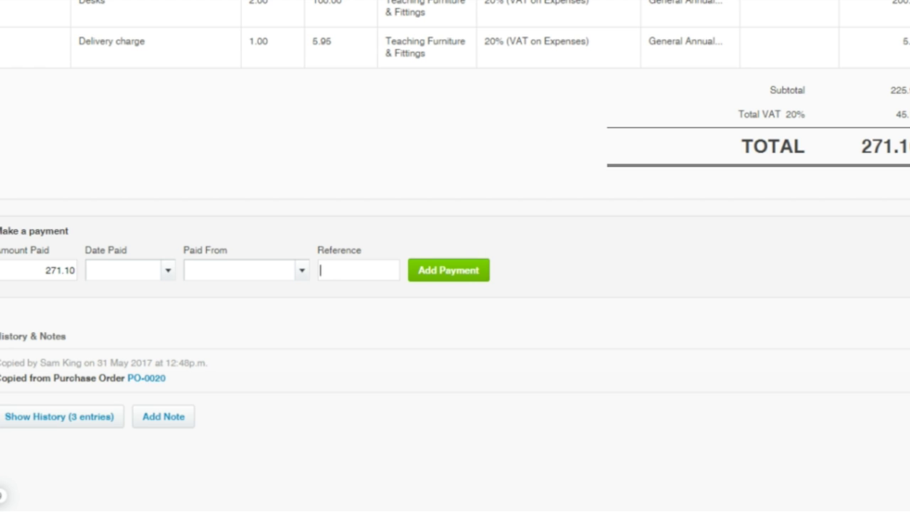
{"action": "left_click", "coordinate": [93, 426]}
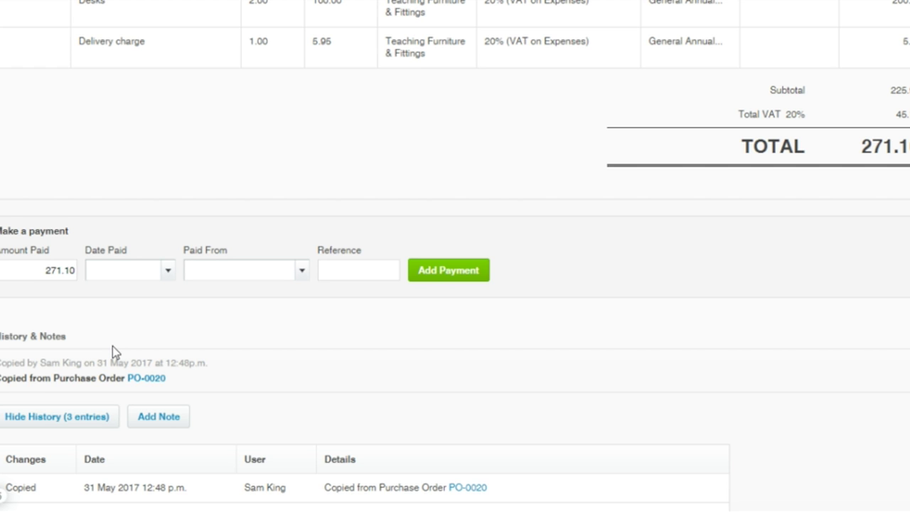
{"action": "scroll", "coordinate": [113, 346], "scroll_direction": "down", "scroll_amount": 2}
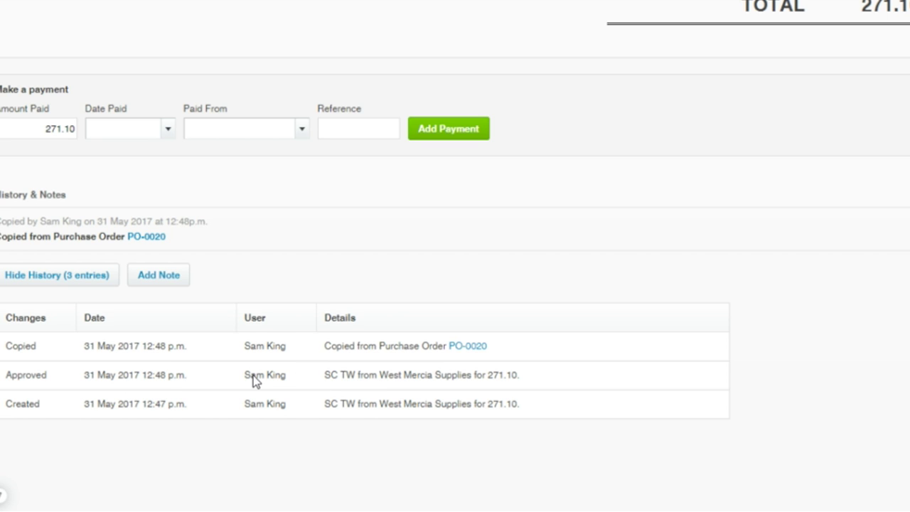
- Open purchase order PO-0020 from the bill history and show all five history entries
{"action": "left_click", "coordinate": [472, 347]}
{"action": "left_click", "coordinate": [467, 347]}
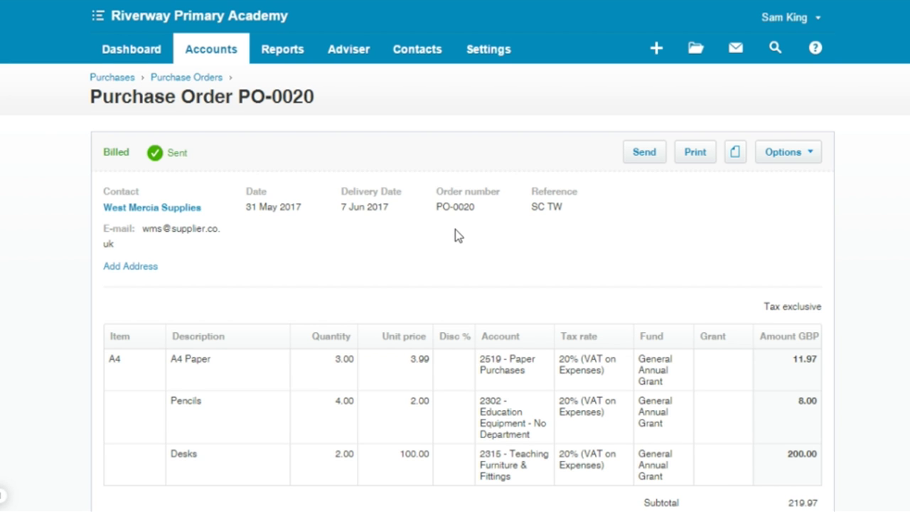
{"action": "scroll", "coordinate": [455, 234], "scroll_direction": "down", "scroll_amount": 3}
{"action": "scroll", "coordinate": [373, 260], "scroll_direction": "down", "scroll_amount": 4}
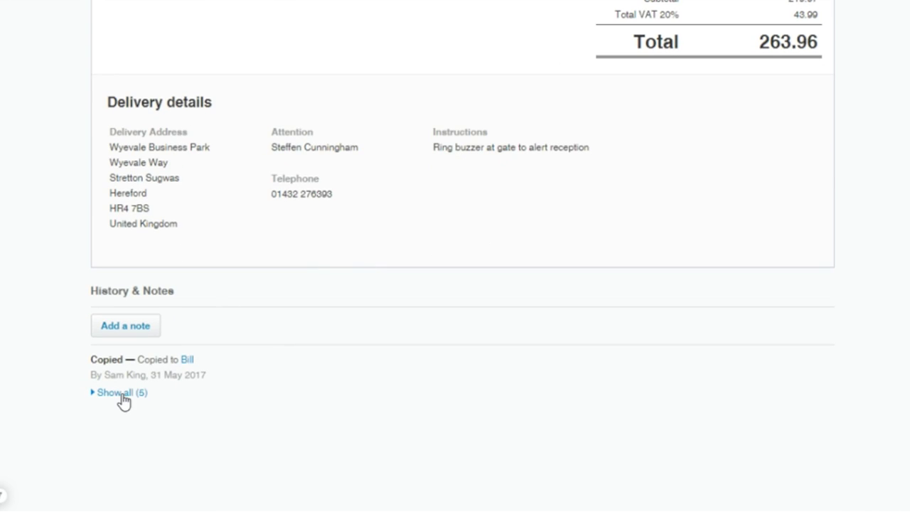
{"action": "left_click", "coordinate": [121, 395]}
{"action": "scroll", "coordinate": [425, 339], "scroll_direction": "down", "scroll_amount": 2}
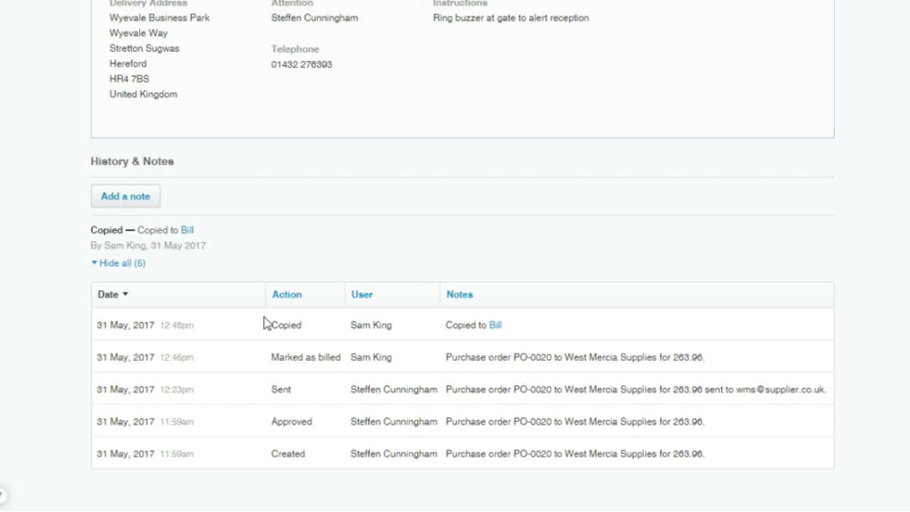
- Go back to bill SC TW through the Bill link in the PO history and bring up the + New options
{"action": "left_click", "coordinate": [495, 327]}
{"action": "scroll", "coordinate": [497, 332], "scroll_direction": "down", "scroll_amount": 6}
{"action": "scroll", "coordinate": [497, 332], "scroll_direction": "up", "scroll_amount": 4}
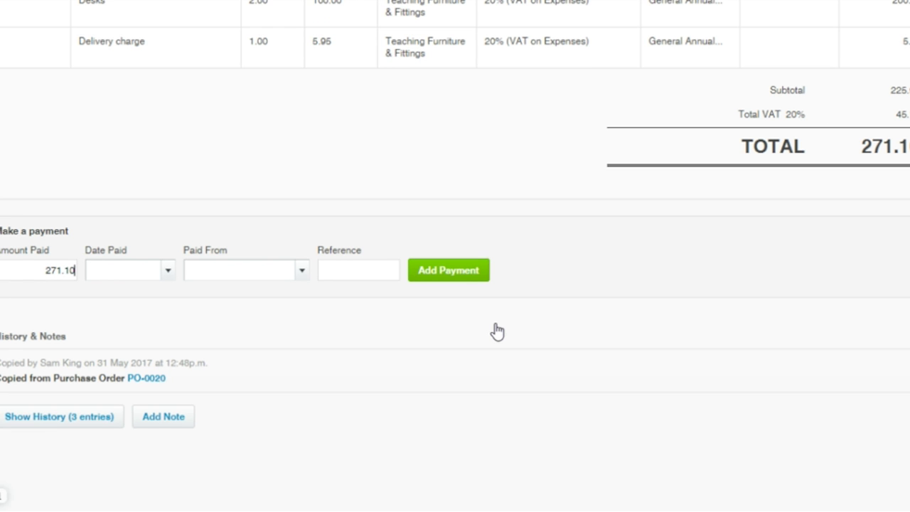
{"action": "scroll", "coordinate": [497, 332], "scroll_direction": "up", "scroll_amount": 3}
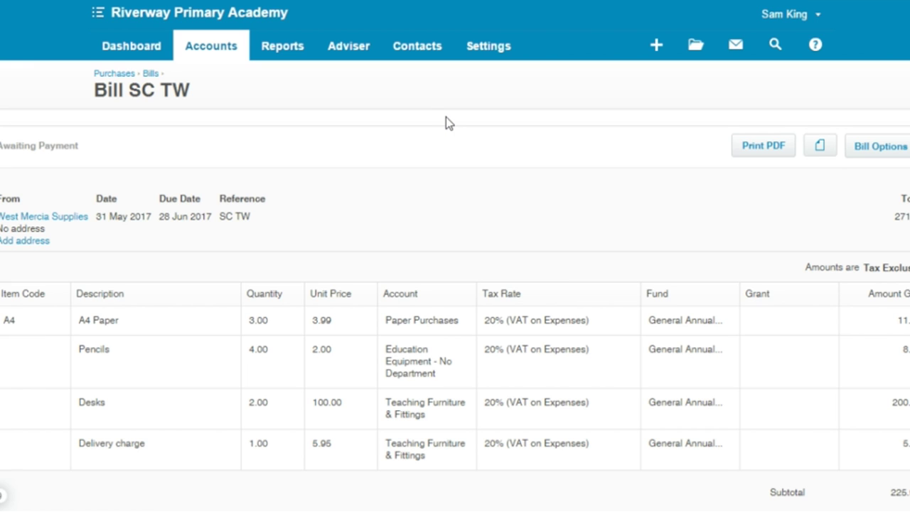
{"action": "left_click", "coordinate": [655, 56]}
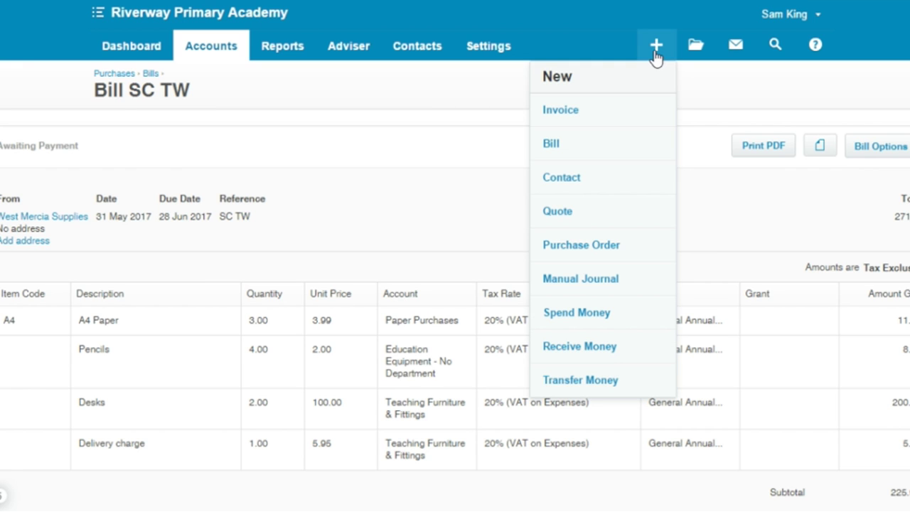
- Start a new bill for Books R Us, copying items from its last bill
{"action": "left_click", "coordinate": [567, 146]}
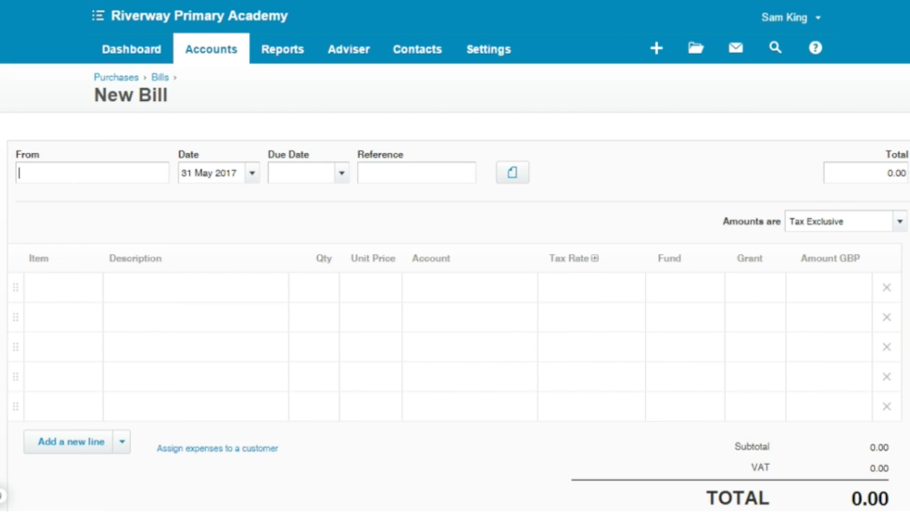
{"action": "type", "text": "boo"}
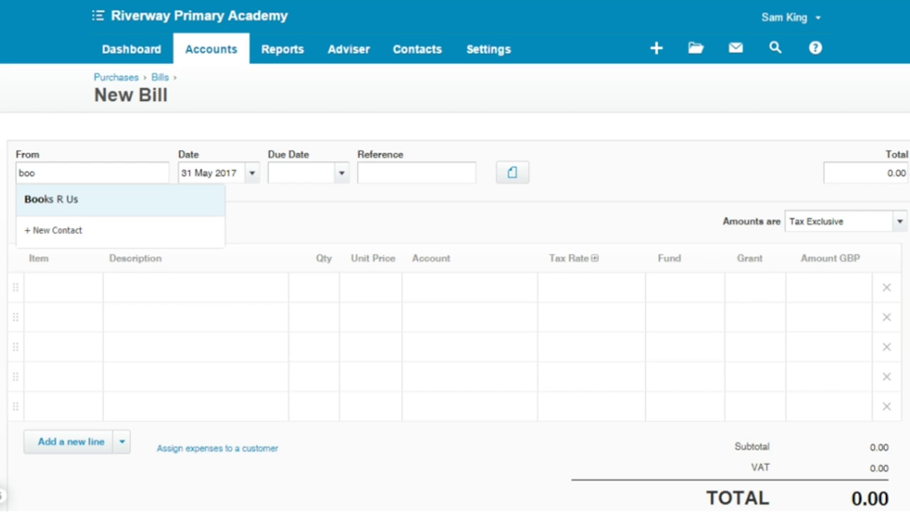
{"action": "left_click", "coordinate": [72, 200]}
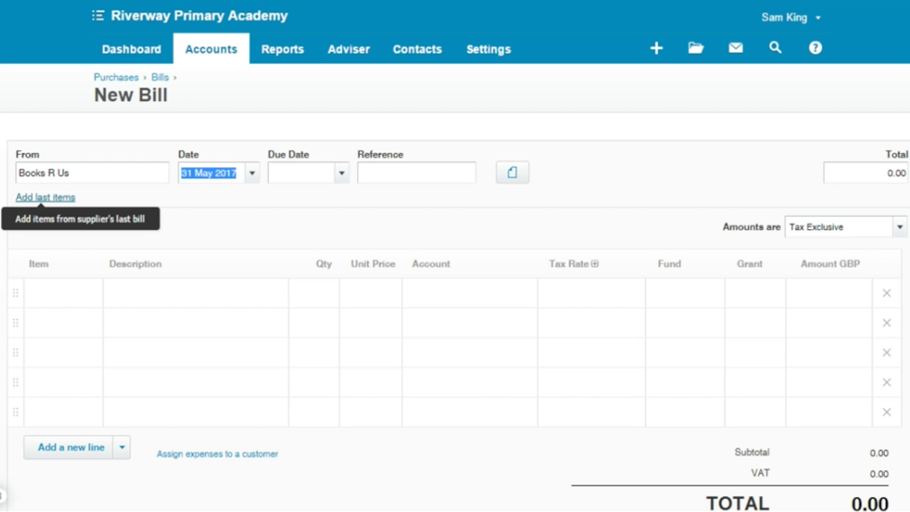
{"action": "left_click", "coordinate": [58, 195]}
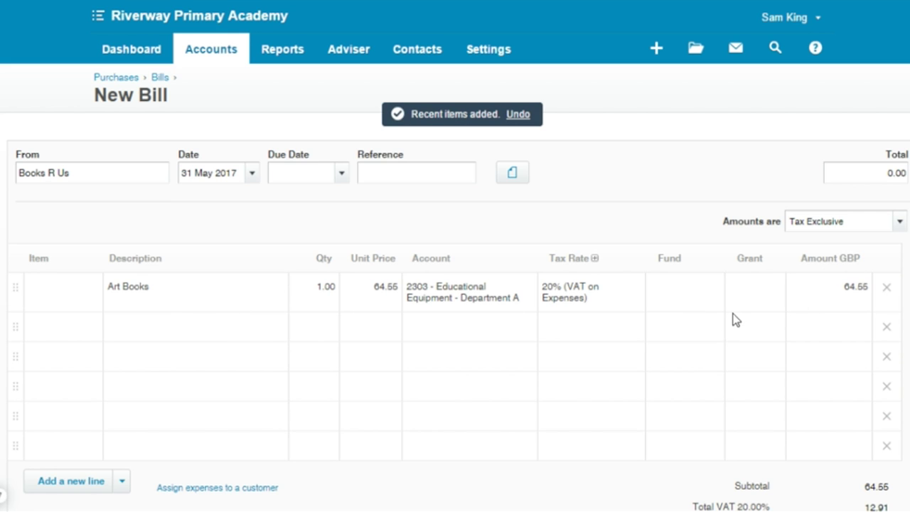
- Set the Art Books unit price to 30.05, the due date to +21 days and reference INV008
{"action": "left_click", "coordinate": [385, 295]}
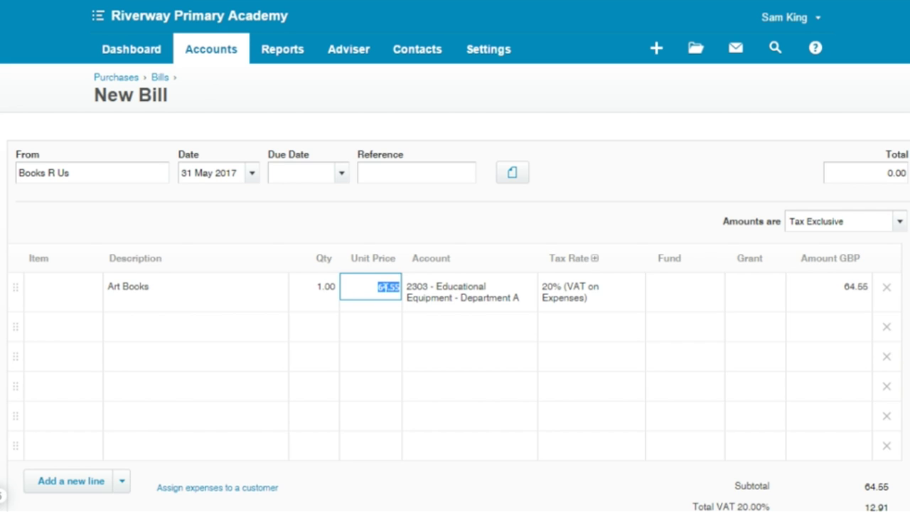
{"action": "type", "text": "30.05"}
{"action": "key", "text": "Return"}
{"action": "left_click", "coordinate": [682, 307]}
{"action": "left_click", "coordinate": [285, 173]}
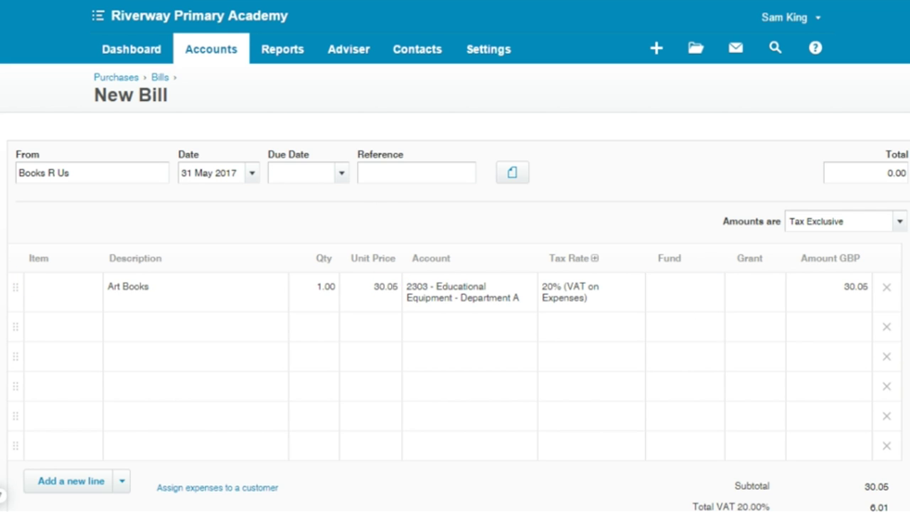
{"action": "type", "text": "+21"}
{"action": "key", "text": "Tab"}
{"action": "type", "text": "INV008"}
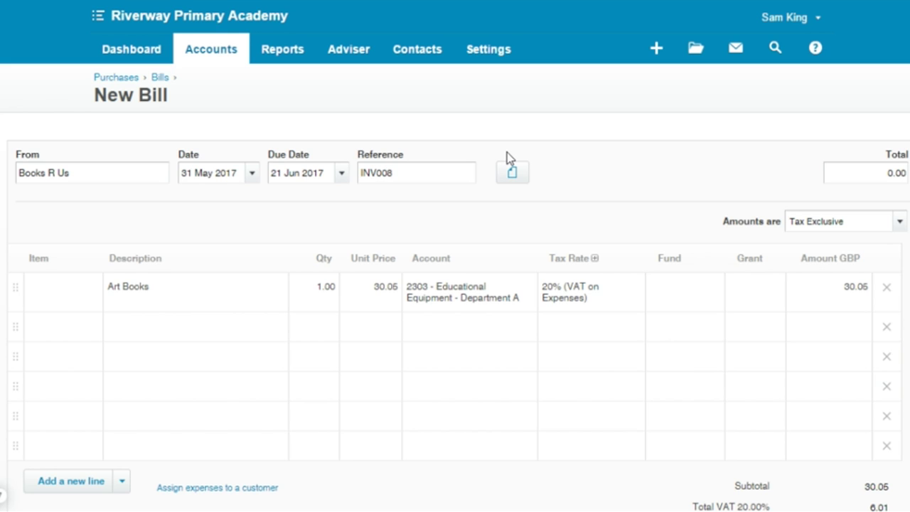
{"action": "left_click", "coordinate": [667, 284]}
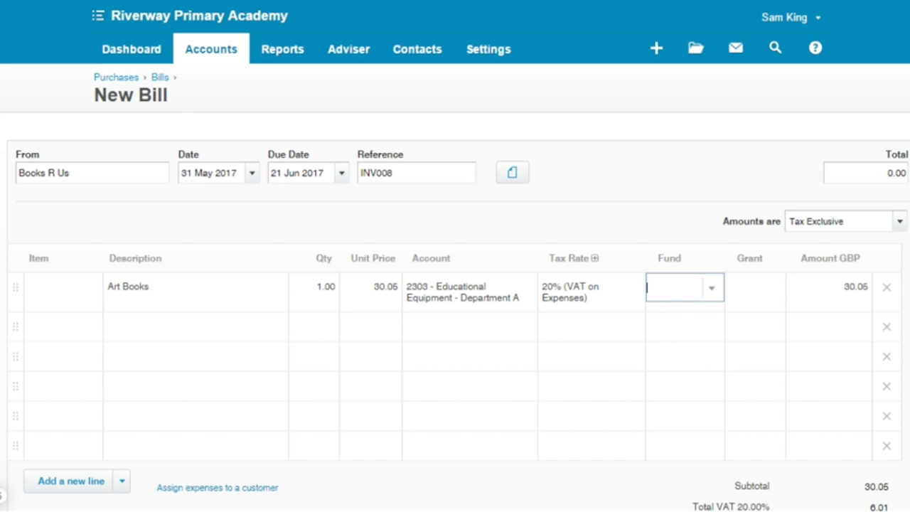
{"action": "left_click", "coordinate": [629, 111]}
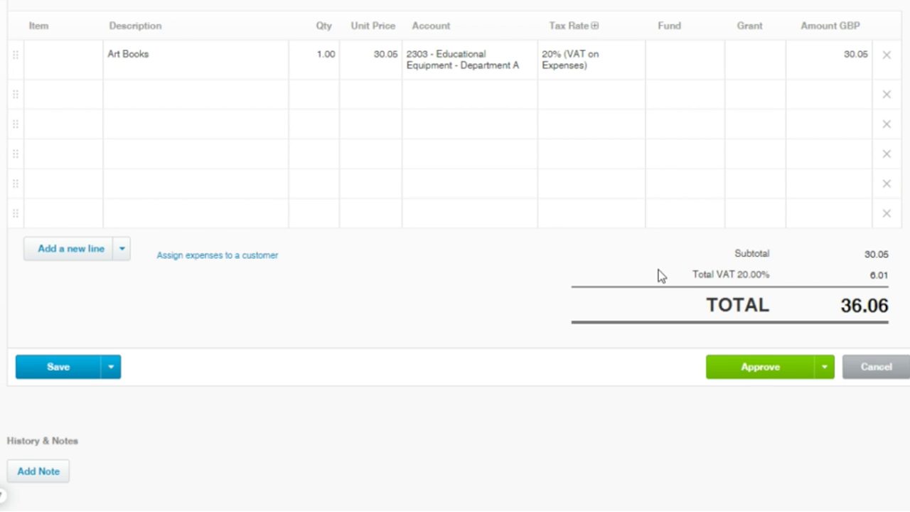
{"action": "scroll", "coordinate": [564, 175], "scroll_direction": "down", "scroll_amount": 5}
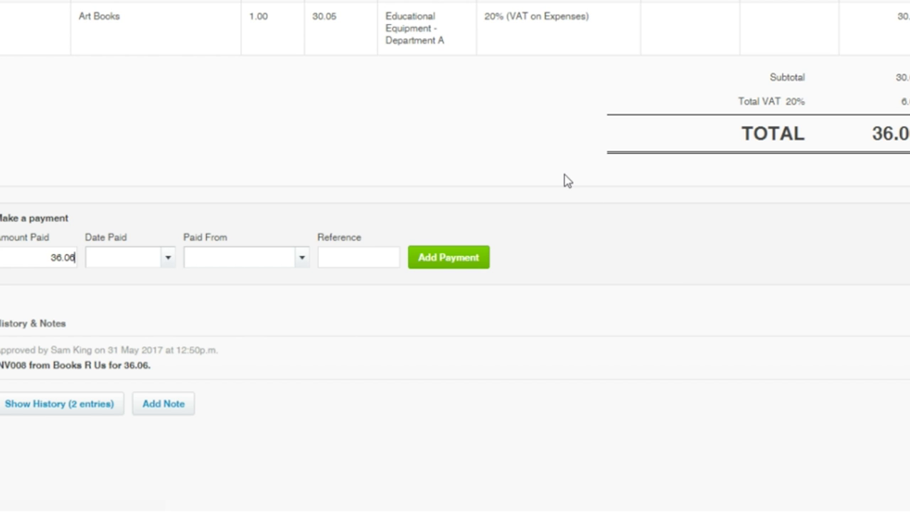
{"action": "scroll", "coordinate": [565, 176], "scroll_direction": "up", "scroll_amount": 5}
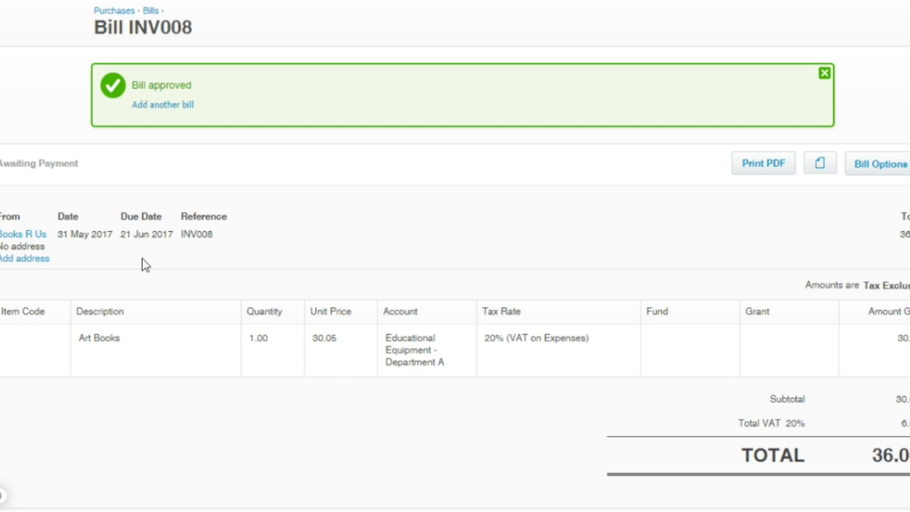
{"action": "left_click", "coordinate": [822, 165]}
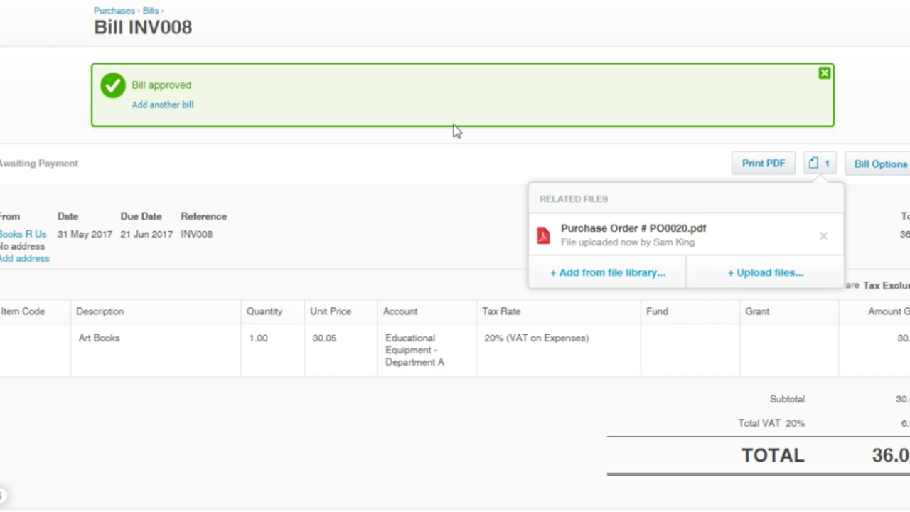
{"action": "left_click", "coordinate": [820, 164]}
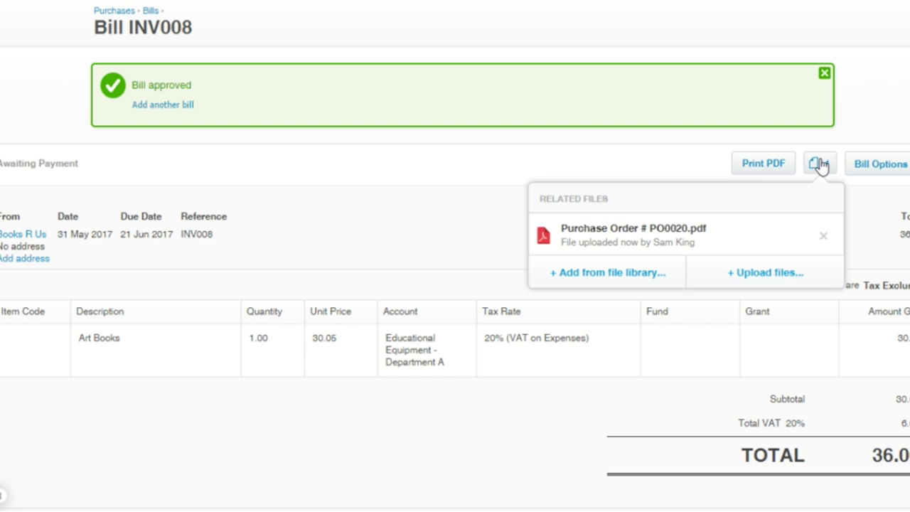
{"action": "left_click", "coordinate": [678, 243]}
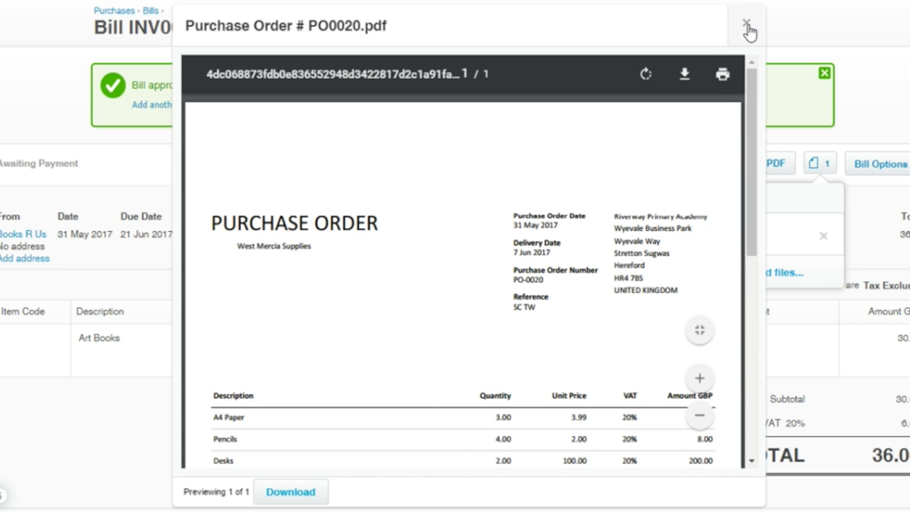
{"action": "left_click", "coordinate": [747, 23]}
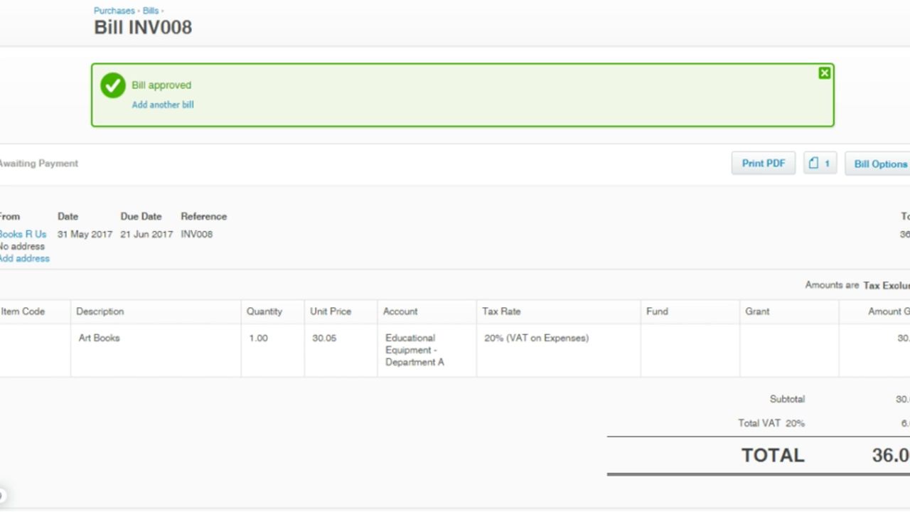
{"action": "scroll", "coordinate": [490, 197], "scroll_direction": "up", "scroll_amount": 2}
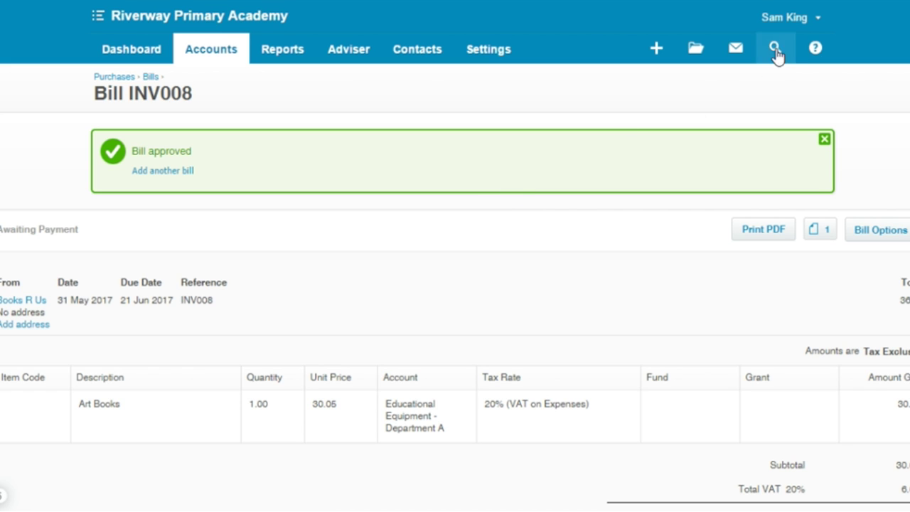
- From the Dashboard, search 'book' and open the Books R Us bill for 36.06
{"action": "left_click", "coordinate": [144, 53]}
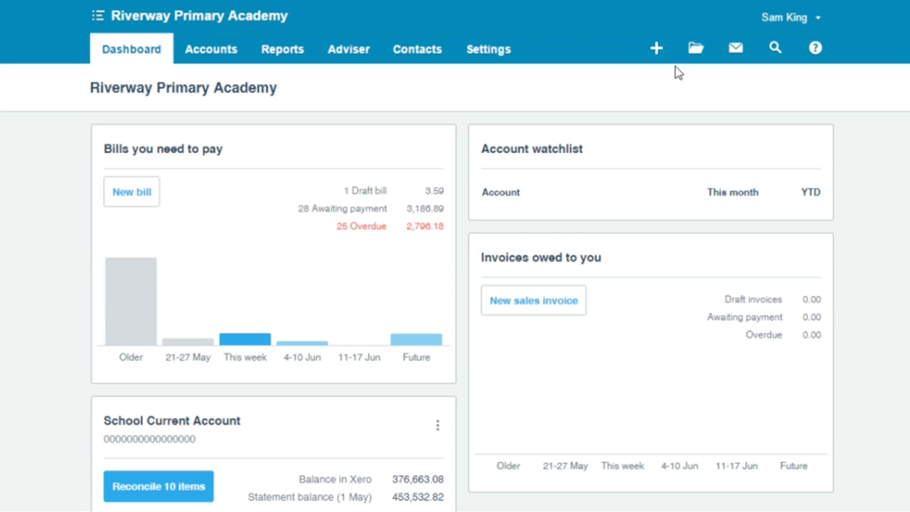
{"action": "left_click", "coordinate": [772, 48]}
{"action": "type", "text": "book"}
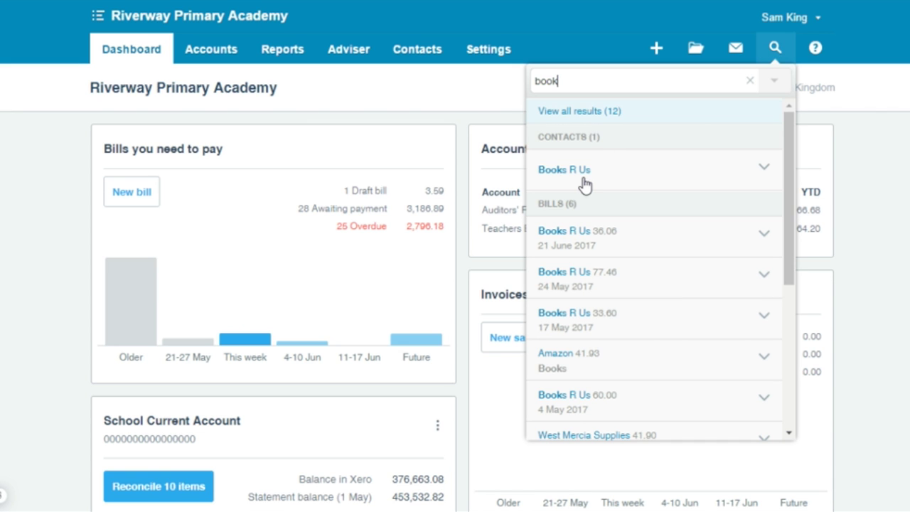
{"action": "left_click", "coordinate": [575, 232]}
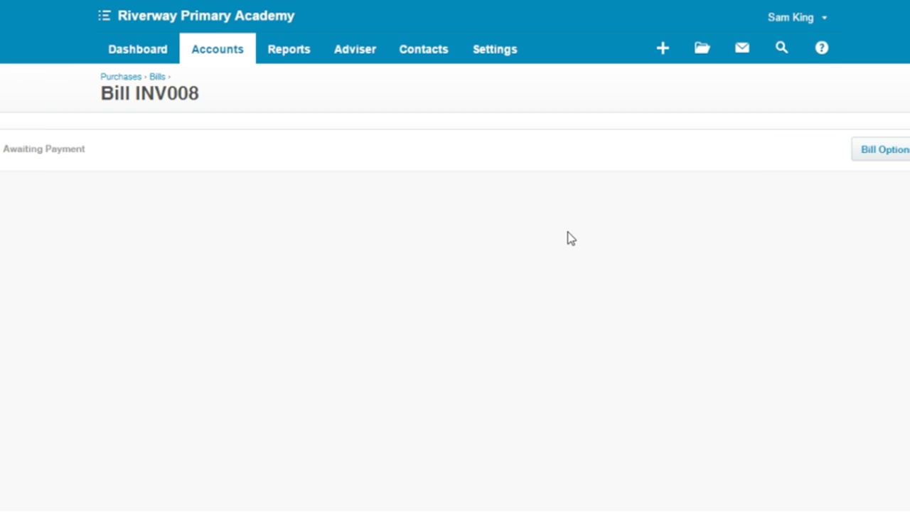
{"action": "scroll", "coordinate": [516, 243], "scroll_direction": "down", "scroll_amount": 4}
{"action": "scroll", "coordinate": [620, 262], "scroll_direction": "up", "scroll_amount": 3}
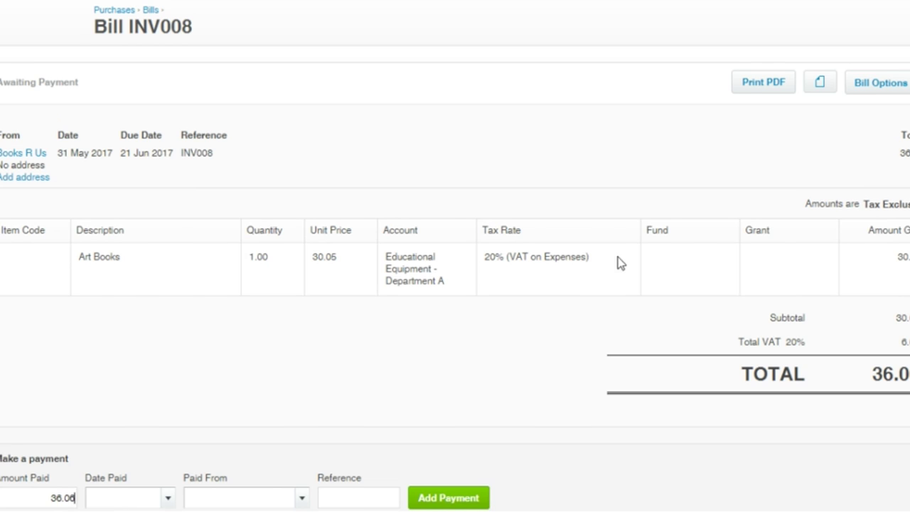
{"action": "scroll", "coordinate": [827, 244], "scroll_direction": "up", "scroll_amount": 1}
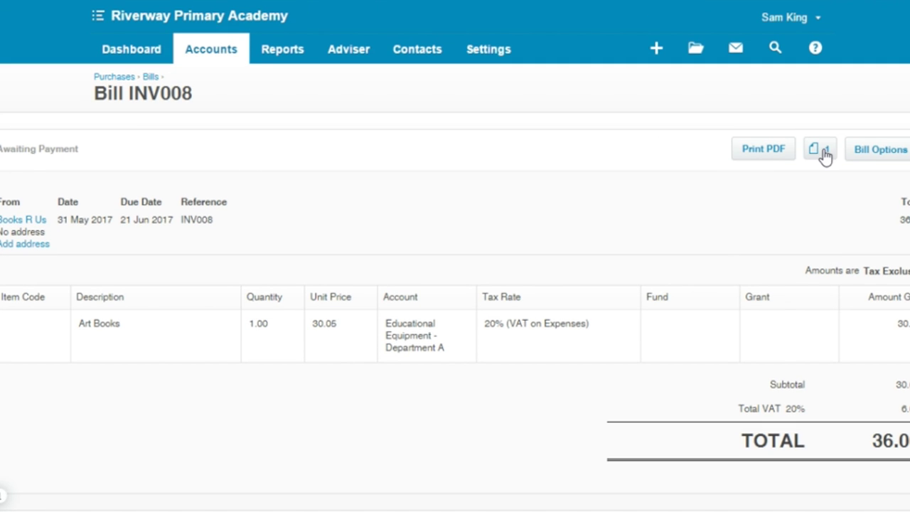
- Preview the attached Purchase Order # PO0020.pdf, then close the preview
{"action": "left_click", "coordinate": [825, 155]}
{"action": "left_click", "coordinate": [652, 226]}
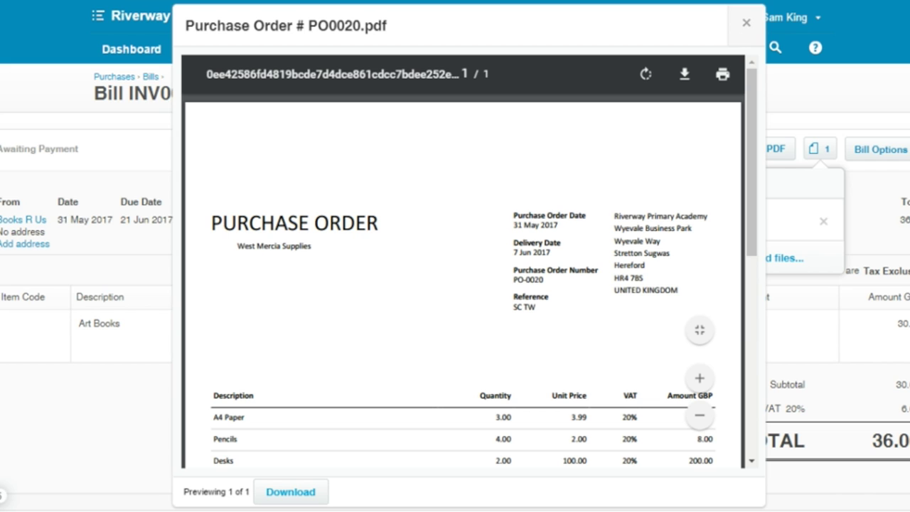
{"action": "left_click", "coordinate": [744, 26]}
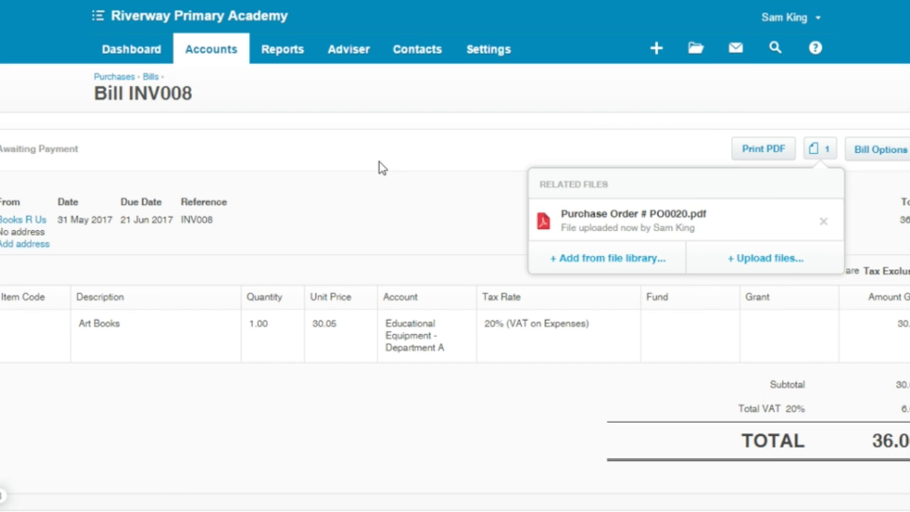
{"action": "left_click", "coordinate": [387, 182]}
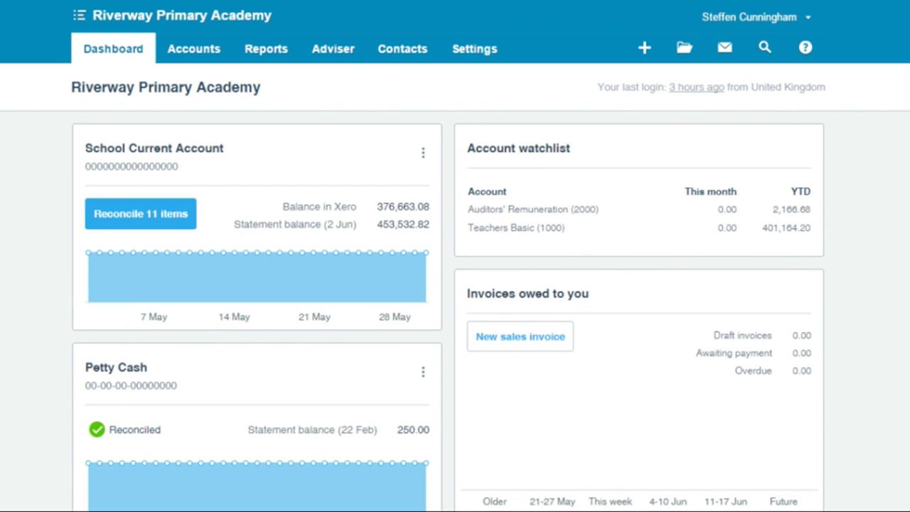
- Open the Purchases overview from the Accounts menu
{"action": "left_click", "coordinate": [200, 56]}
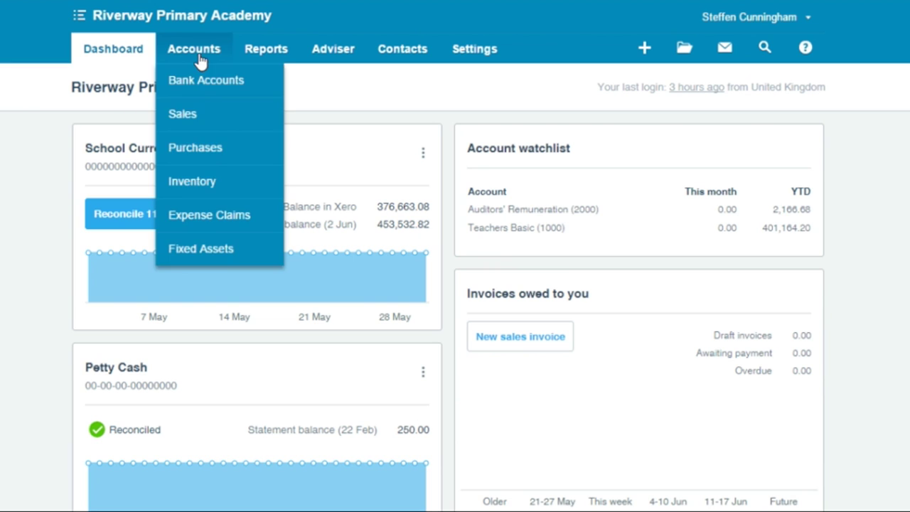
{"action": "left_click", "coordinate": [212, 152]}
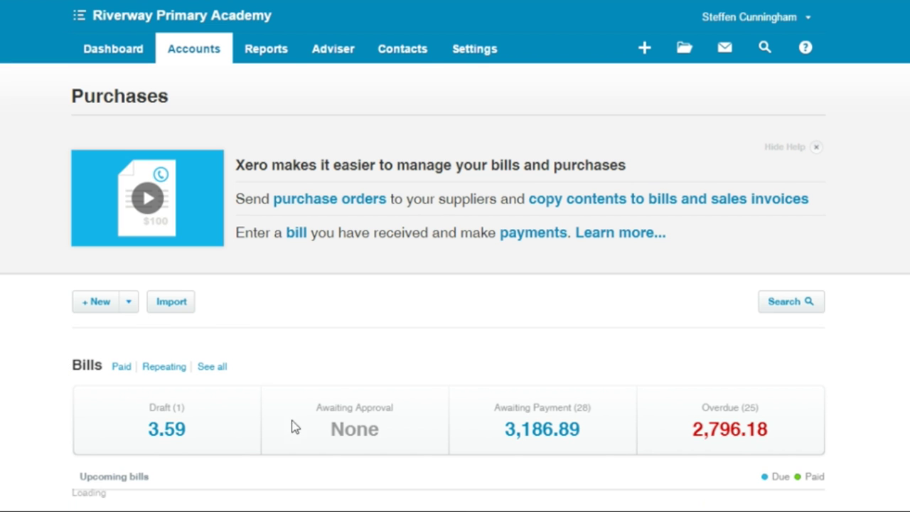
- Filter awaiting-payment bills by transaction date, 01/04/2017 to 30/04/2017
{"action": "left_click", "coordinate": [546, 429]}
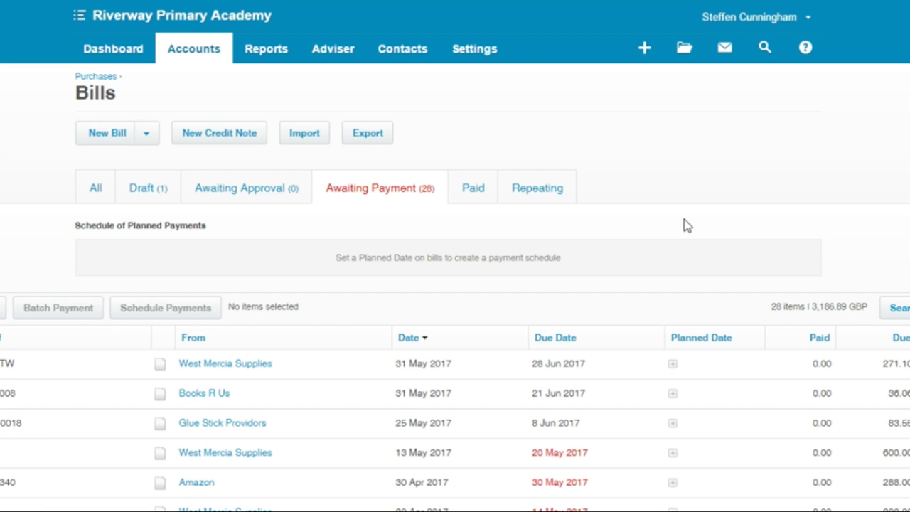
{"action": "scroll", "coordinate": [683, 223], "scroll_direction": "down", "scroll_amount": 2}
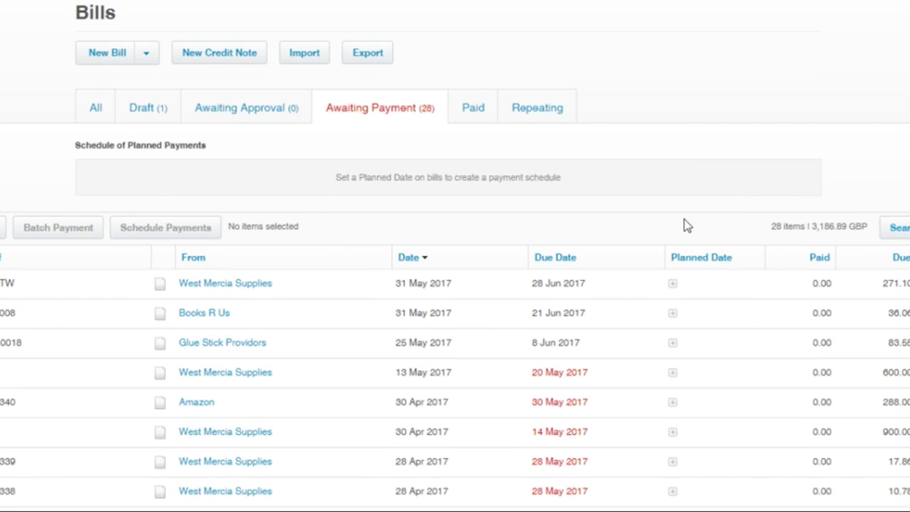
{"action": "left_click", "coordinate": [899, 229]}
{"action": "left_click", "coordinate": [364, 250]}
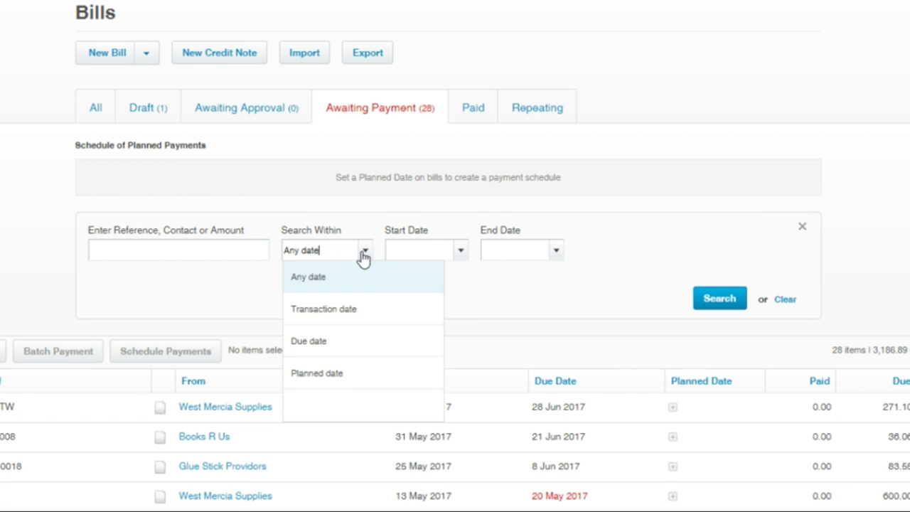
{"action": "left_click", "coordinate": [339, 311]}
{"action": "key", "text": "Tab"}
{"action": "type", "text": "01/04/2017"}
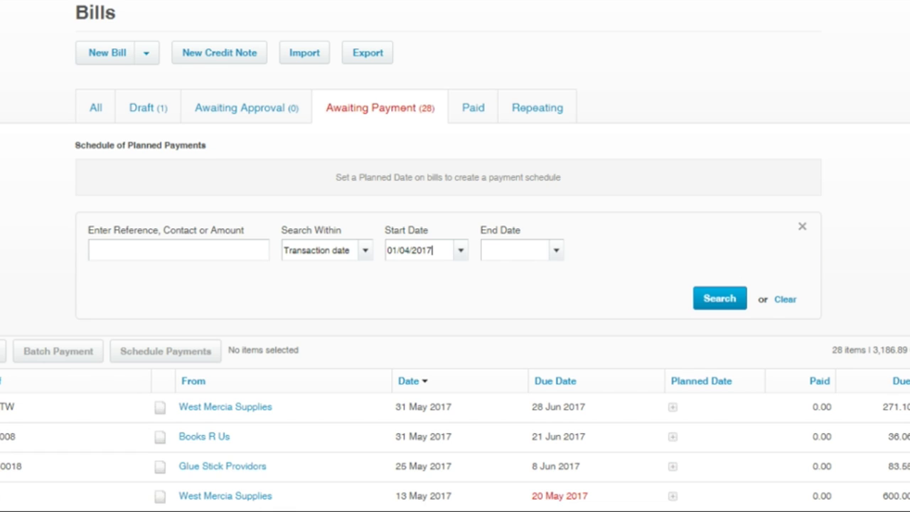
{"action": "key", "text": "Tab"}
{"action": "type", "text": "30/04/2017"}
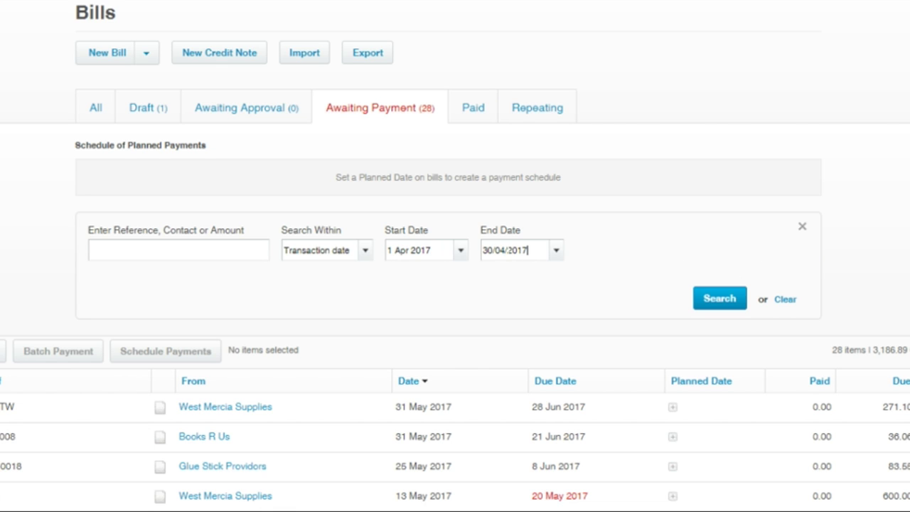
{"action": "left_click", "coordinate": [717, 299]}
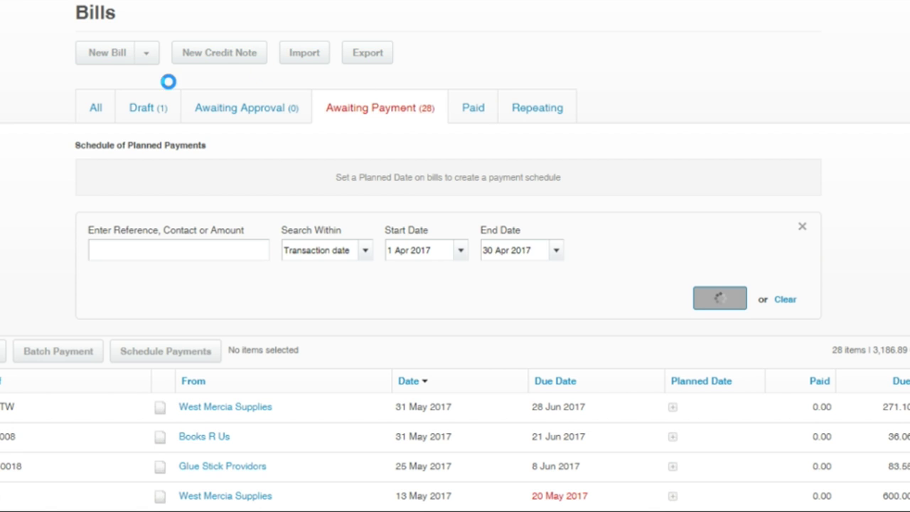
{"action": "scroll", "coordinate": [106, 221], "scroll_direction": "down", "scroll_amount": 5}
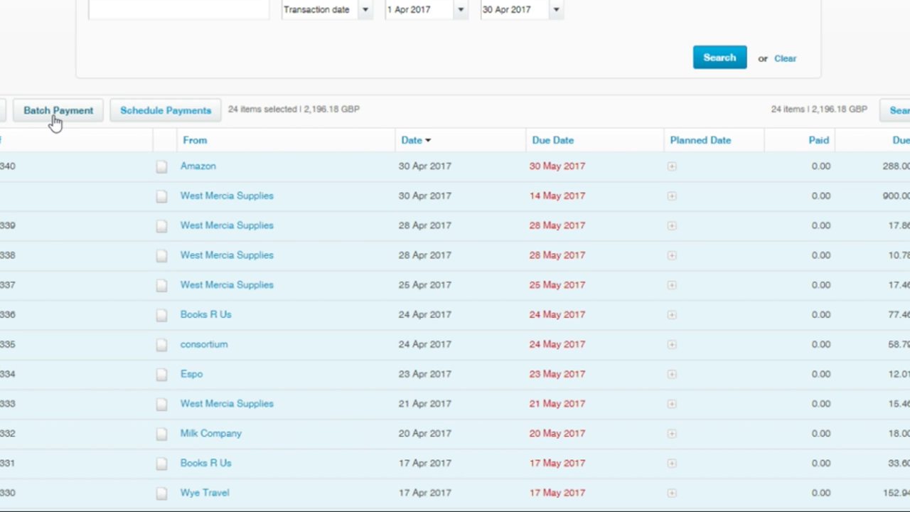
- Start a batch payment for the 24 bills, dated 01/05/2017 from School Current Account, details 'April Pay Run'
{"action": "left_click", "coordinate": [58, 111]}
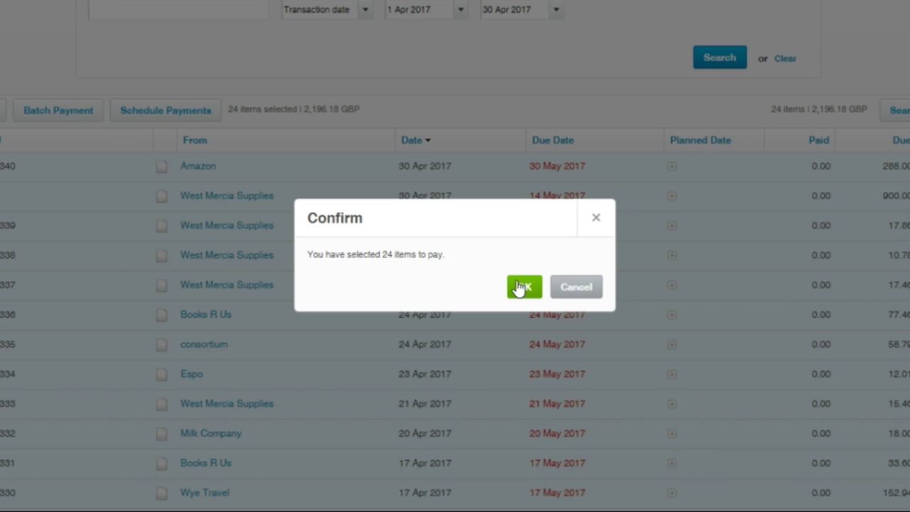
{"action": "left_click", "coordinate": [522, 286]}
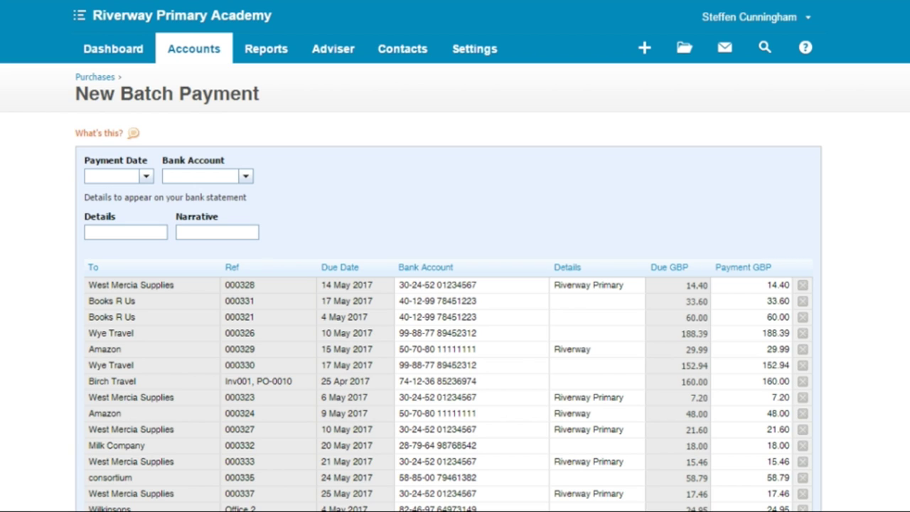
{"action": "type", "text": "01/05"}
{"action": "type", "text": "/2017"}
{"action": "left_click", "coordinate": [246, 176]}
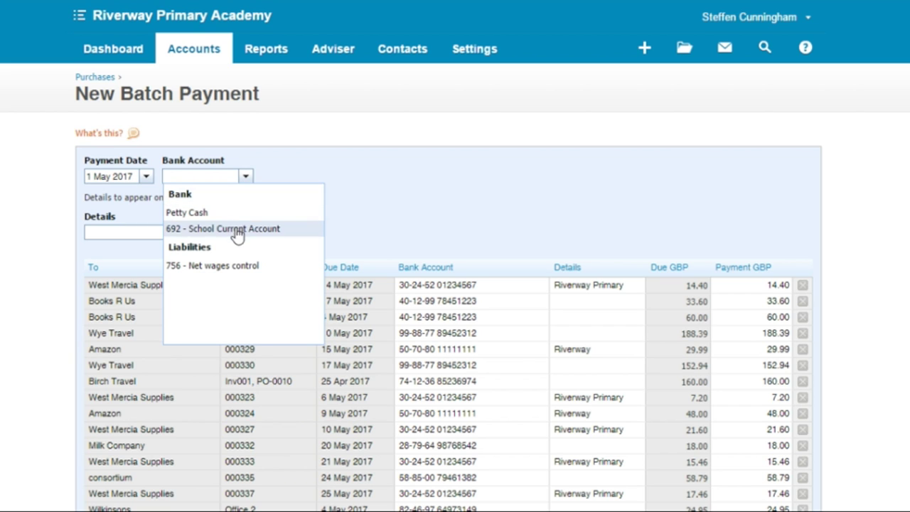
{"action": "left_click", "coordinate": [238, 231]}
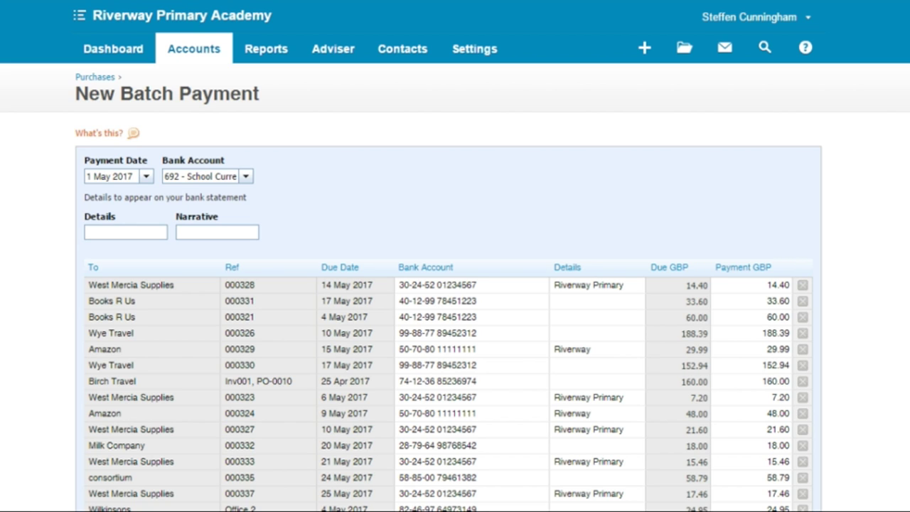
{"action": "type", "text": "April Pay Run"}
{"action": "scroll", "coordinate": [404, 190], "scroll_direction": "down", "scroll_amount": 3}
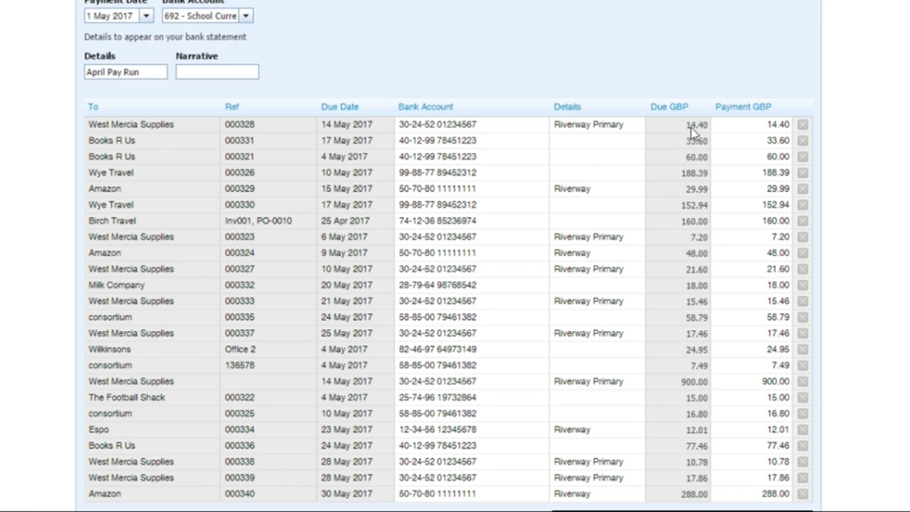
- Change the first bill's payment amount to 10, then restore it to 14.40
{"action": "left_click", "coordinate": [774, 126]}
{"action": "type", "text": "10"}
{"action": "key", "text": "Return"}
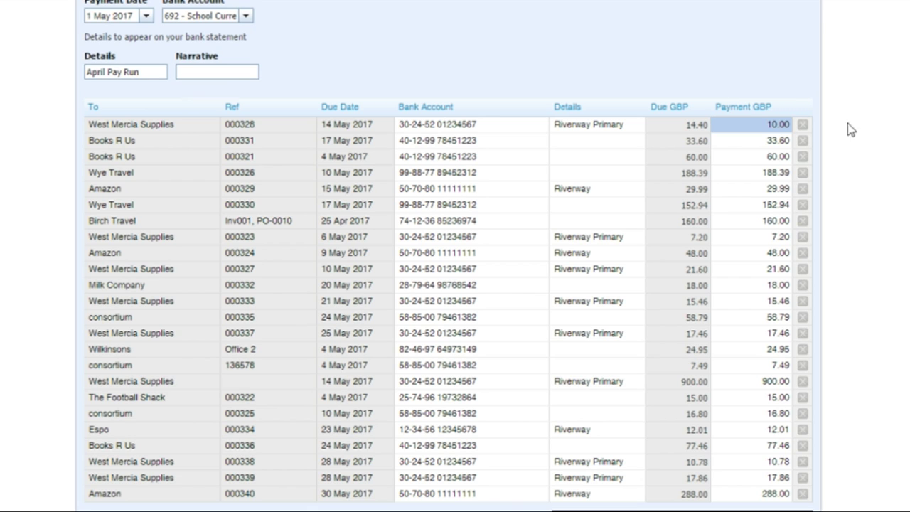
{"action": "left_click", "coordinate": [768, 124]}
{"action": "type", "text": "14.40"}
{"action": "key", "text": "Return"}
{"action": "scroll", "coordinate": [852, 116], "scroll_direction": "down", "scroll_amount": 3}
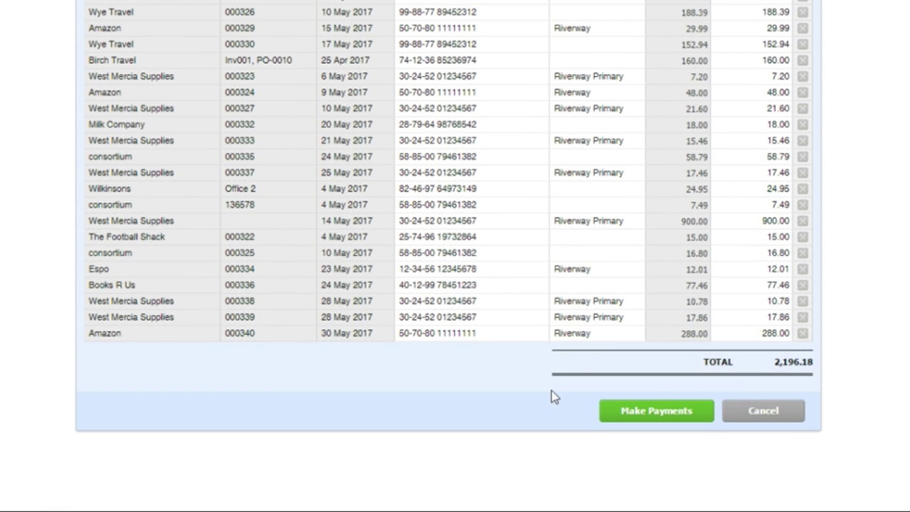
- Make the 2,196.18 batch payment and review the Export Batch File formats without exporting
{"action": "left_click", "coordinate": [655, 413]}
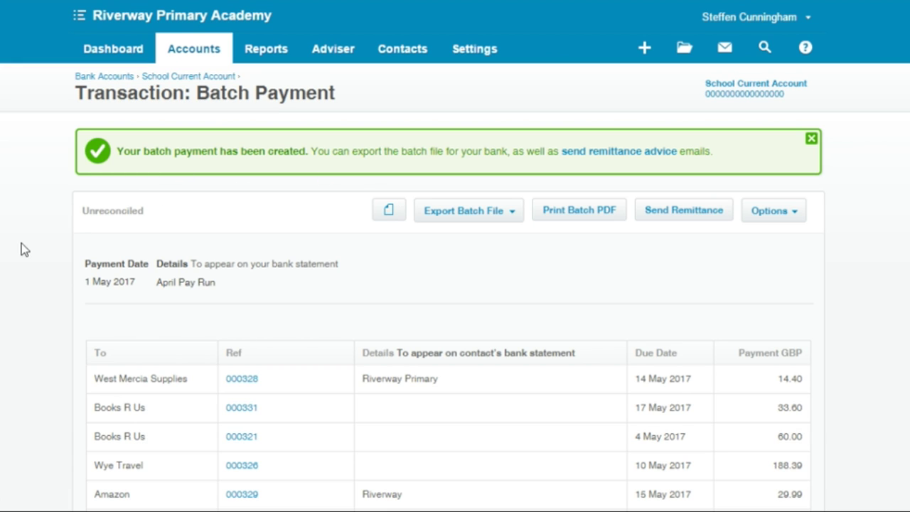
{"action": "scroll", "coordinate": [24, 235], "scroll_direction": "down", "scroll_amount": 2}
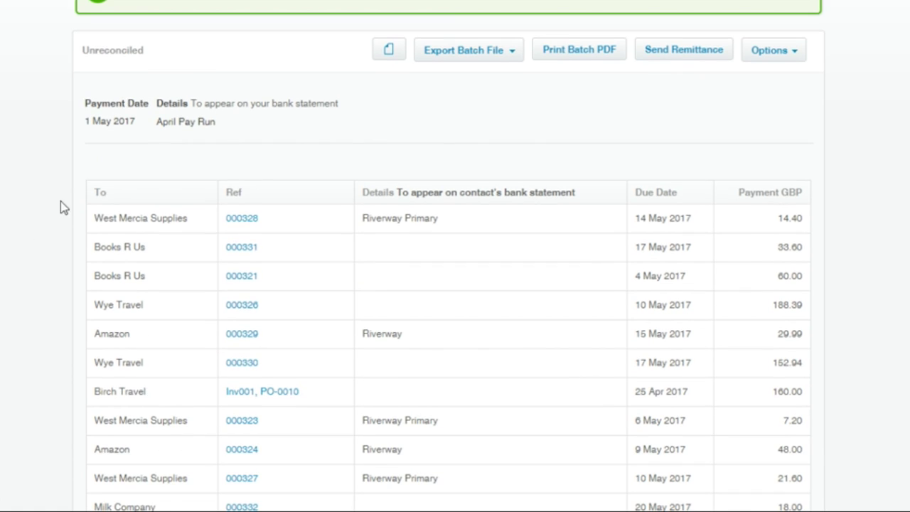
{"action": "scroll", "coordinate": [479, 319], "scroll_direction": "up", "scroll_amount": 1}
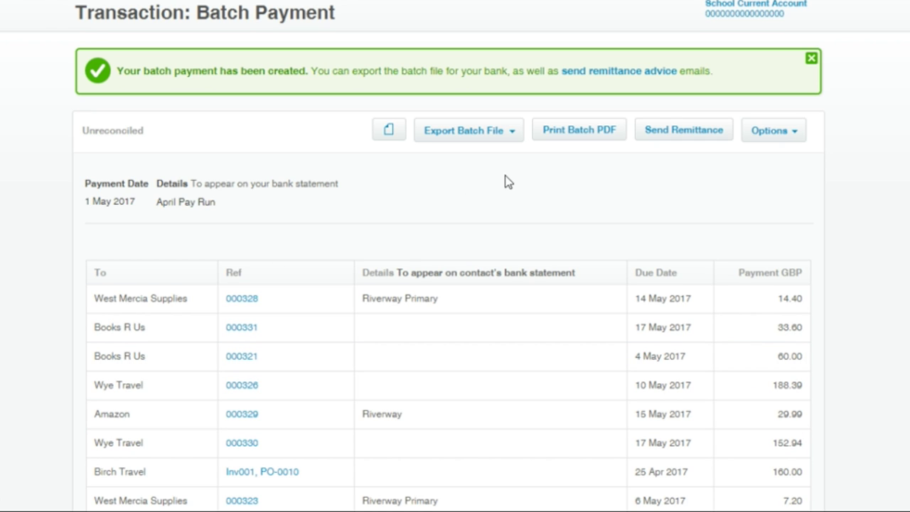
{"action": "left_click", "coordinate": [509, 135]}
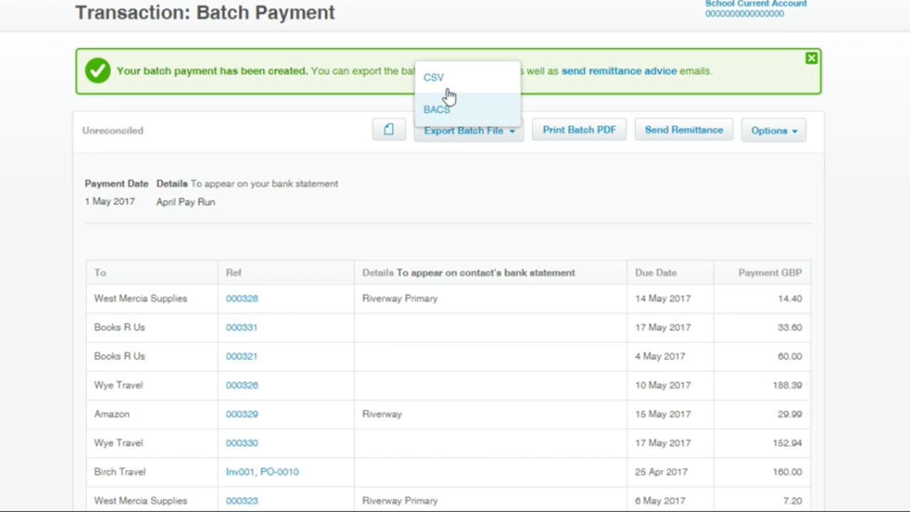
{"action": "left_click", "coordinate": [524, 185]}
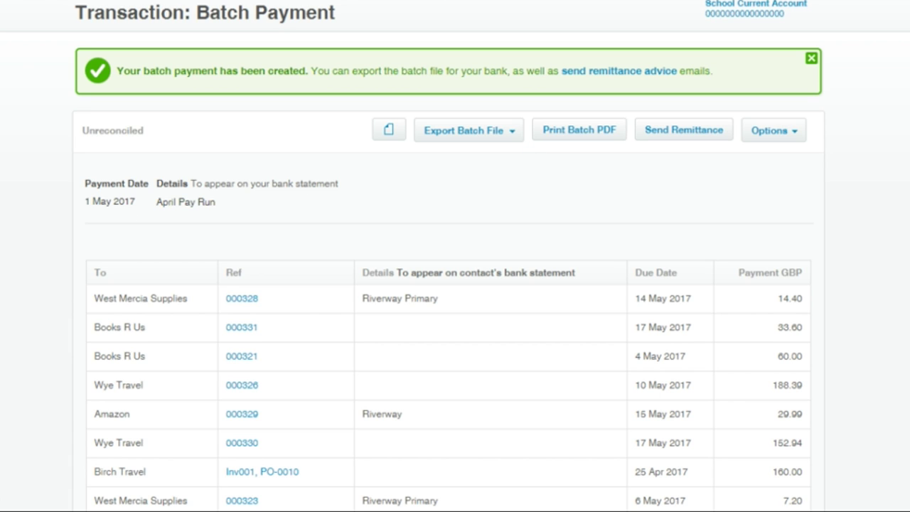
{"action": "scroll", "coordinate": [455, 284], "scroll_direction": "up", "scroll_amount": 2}
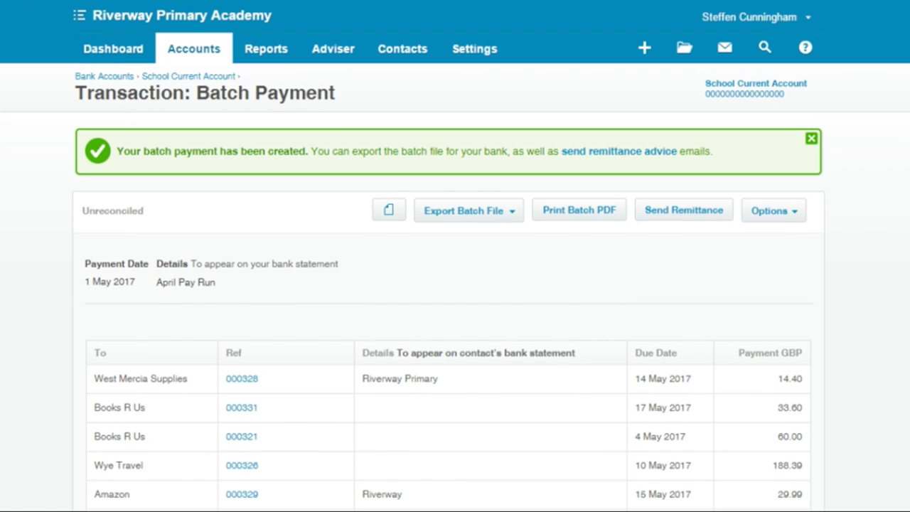
- Go to Accounts > Bank Accounts to view School Current Account's 374,466.90 balance and 11 unreconciled items
{"action": "left_click", "coordinate": [204, 56]}
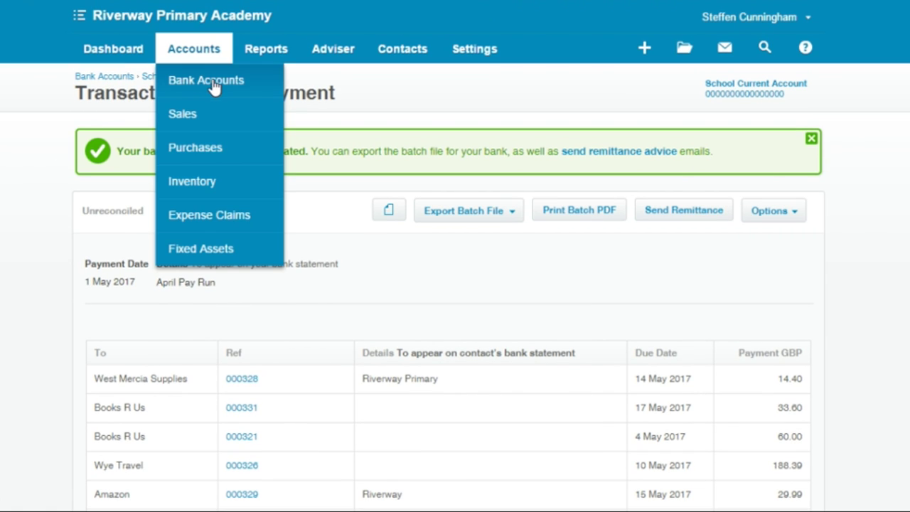
{"action": "left_click", "coordinate": [213, 83]}
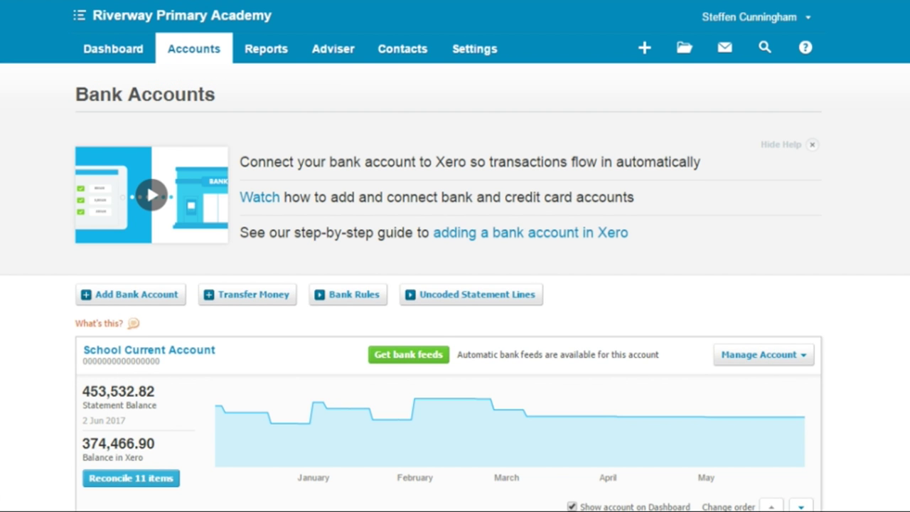
{"action": "scroll", "coordinate": [455, 285], "scroll_direction": "down", "scroll_amount": 1}
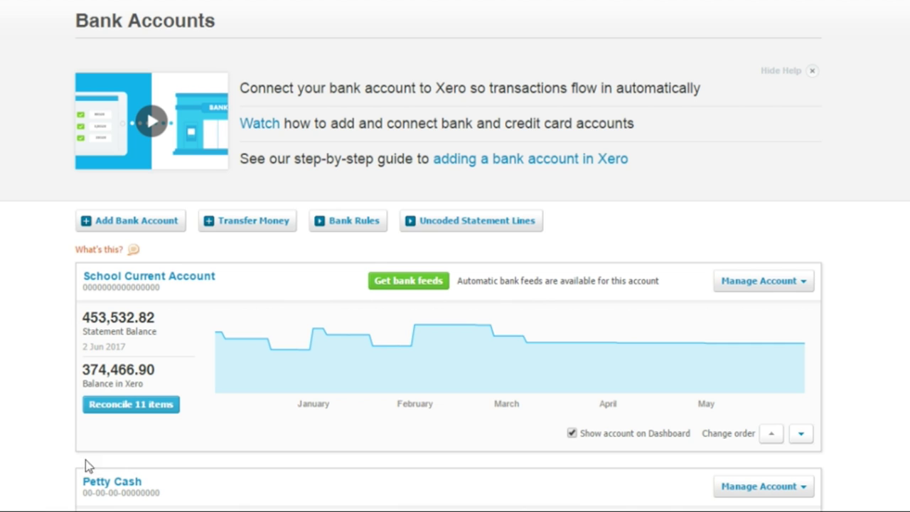
- Start reconciling the School Current Account's 11 statement lines, beginning with the 160,430.00 EFA receipt
{"action": "left_click", "coordinate": [134, 406]}
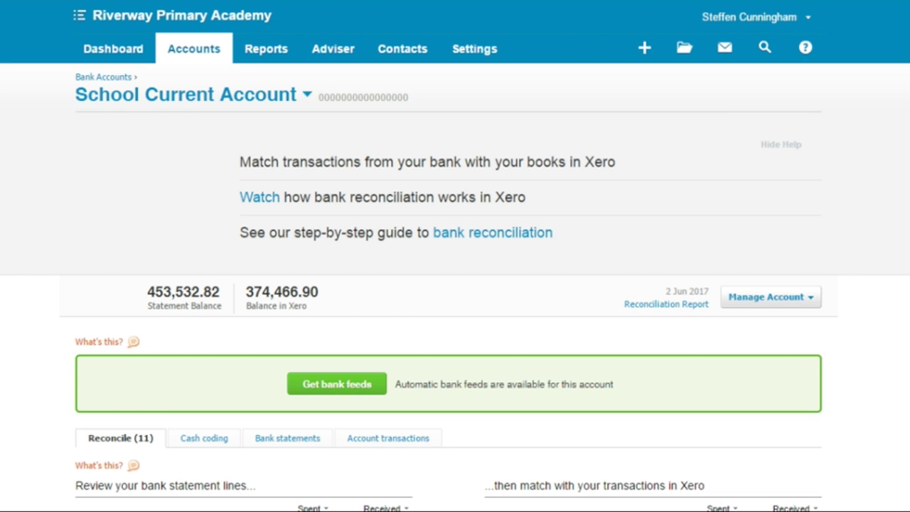
{"action": "scroll", "coordinate": [99, 197], "scroll_direction": "down", "scroll_amount": 5}
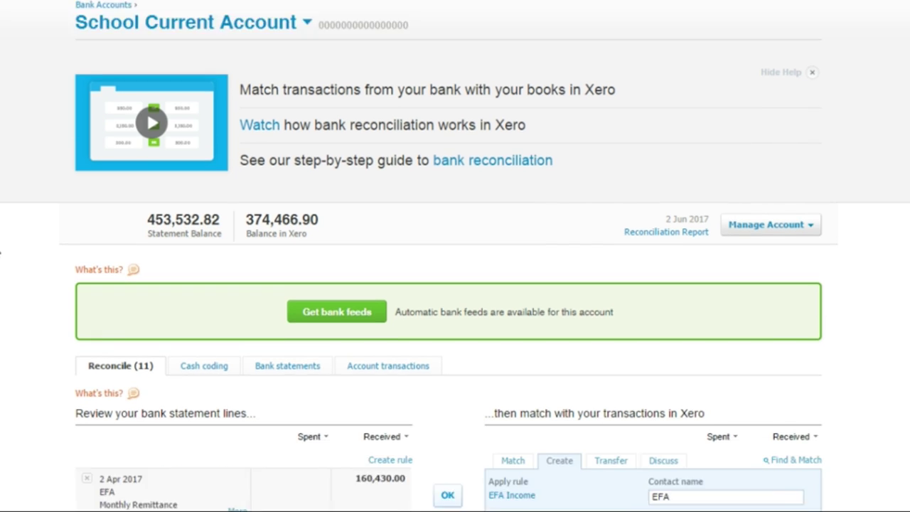
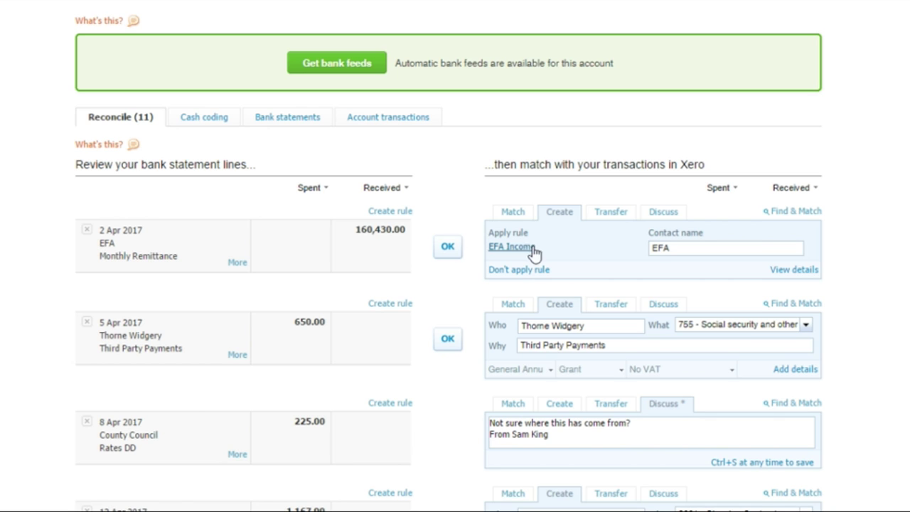
- Reconcile the EFA remittance, 650.00 Third Party Payments, Rates DD (new transaction), cleaning and 13 Apr meal lines
{"action": "left_click", "coordinate": [447, 248]}
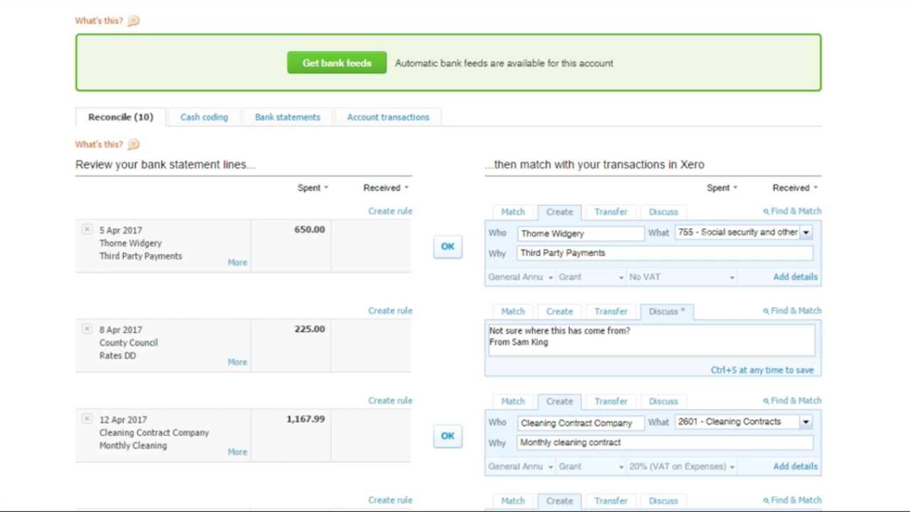
{"action": "left_click", "coordinate": [447, 249]}
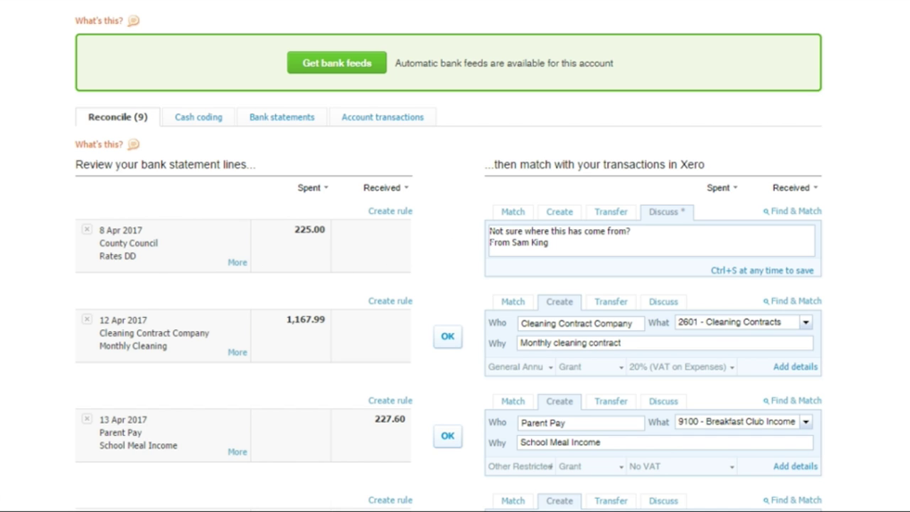
{"action": "left_click", "coordinate": [560, 213]}
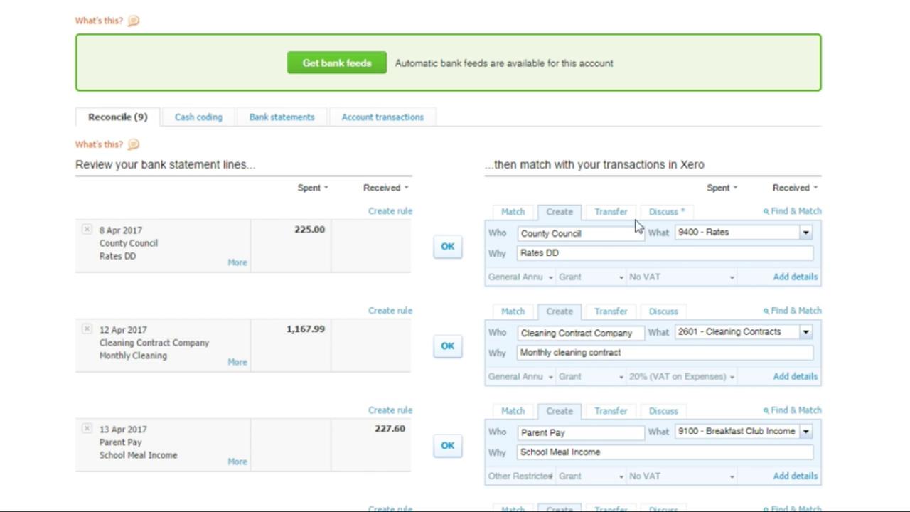
{"action": "left_click", "coordinate": [447, 247]}
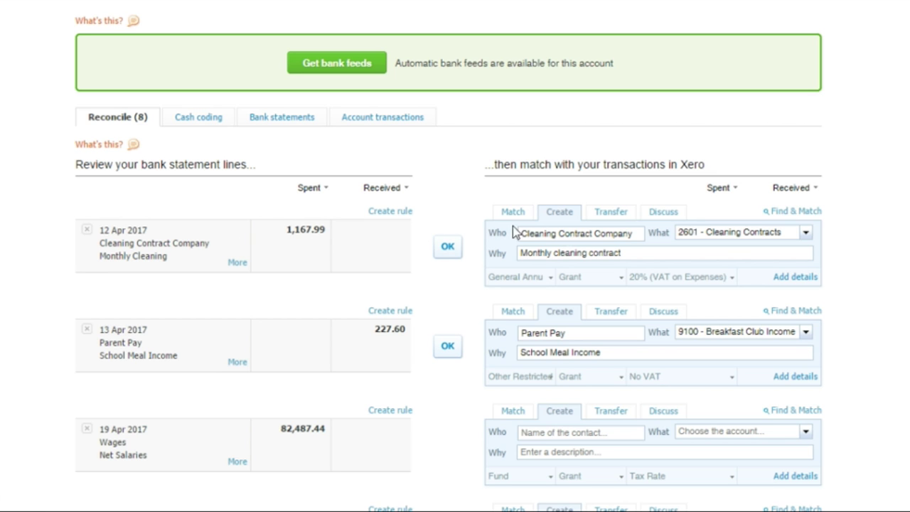
{"action": "left_click", "coordinate": [451, 248]}
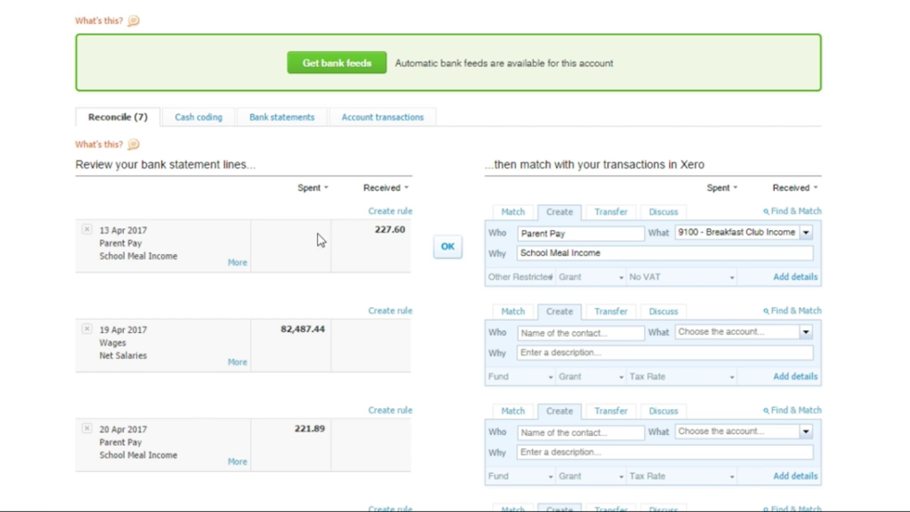
{"action": "left_click", "coordinate": [448, 250]}
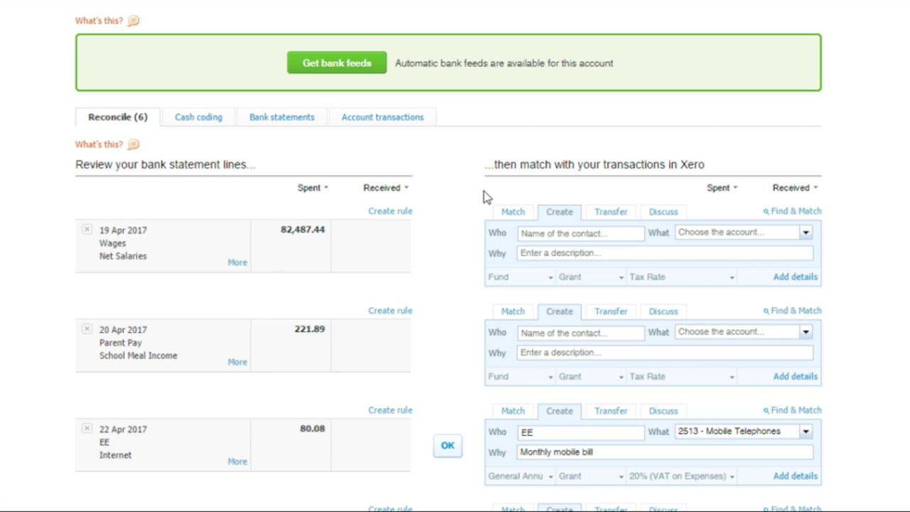
- Reconcile the Wages net salaries line to contact Wages, account 756 - Net wages control, description 'Wages'
{"action": "type", "text": "Wages"}
{"action": "key", "text": "Tab"}
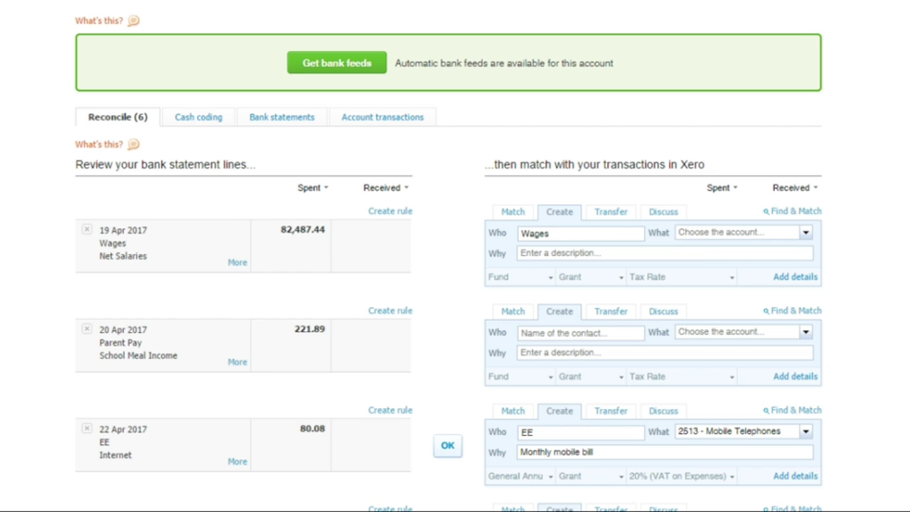
{"action": "type", "text": "756"}
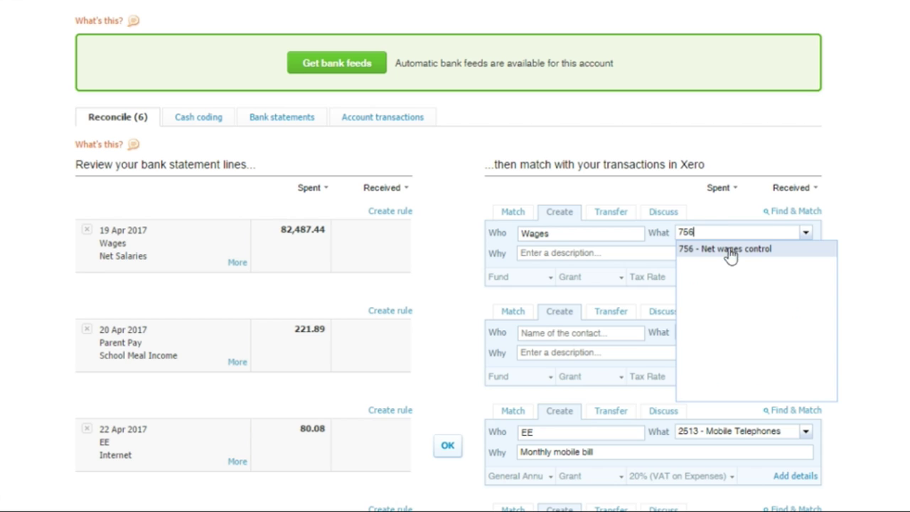
{"action": "left_click", "coordinate": [731, 249]}
{"action": "type", "text": "Wages"}
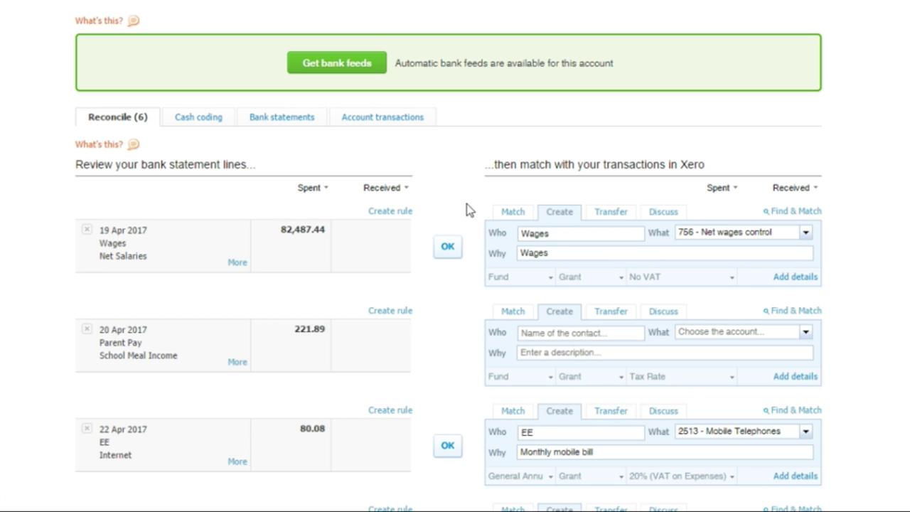
{"action": "left_click", "coordinate": [448, 248]}
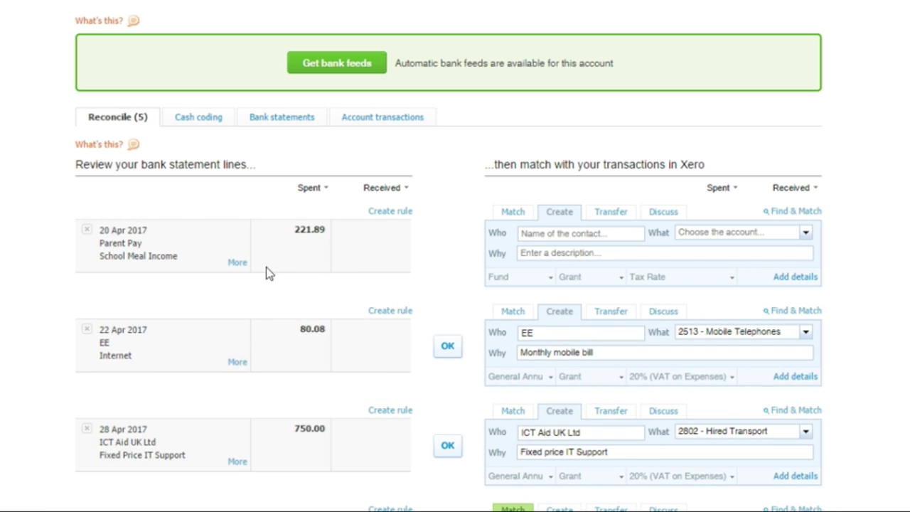
- Reconcile the 20 Apr line to contact Parent Pay, account 1000 - Teachers Basic, description 'Parent Pay'
{"action": "left_click", "coordinate": [522, 233]}
{"action": "type", "text": "Paren"}
{"action": "left_click", "coordinate": [539, 259]}
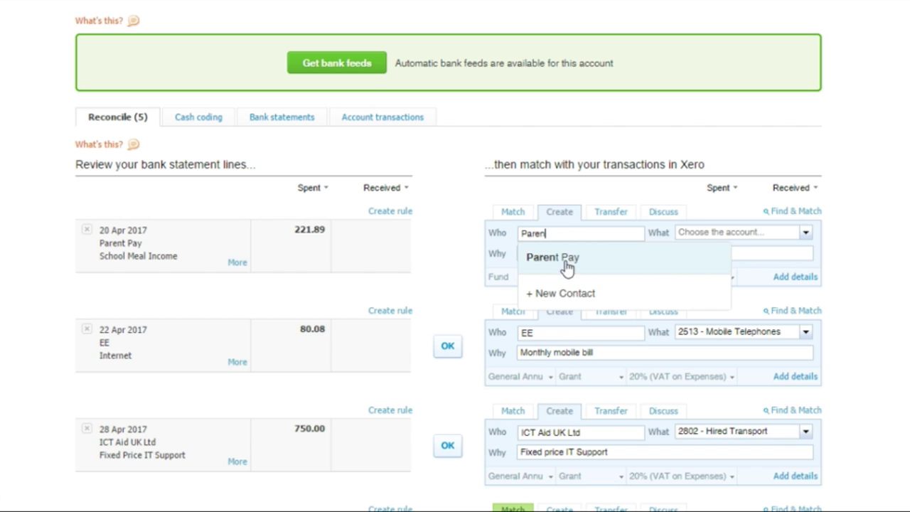
{"action": "left_click", "coordinate": [701, 231]}
{"action": "type", "text": "Pare"}
{"action": "key", "text": "BackSpace"}
{"action": "key", "text": "BackSpace"}
{"action": "key", "text": "BackSpace"}
{"action": "key", "text": "BackSpace"}
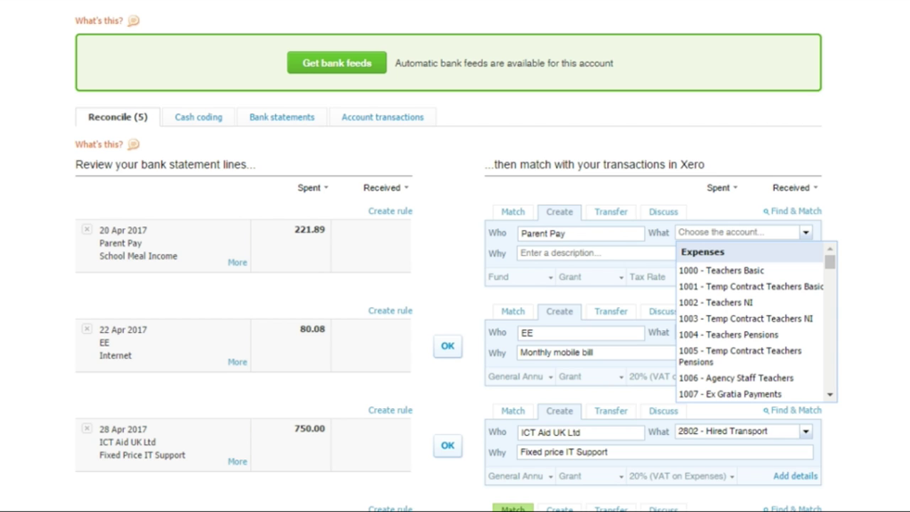
{"action": "left_click", "coordinate": [739, 271]}
{"action": "key", "text": "Tab"}
{"action": "type", "text": "Parent Pay"}
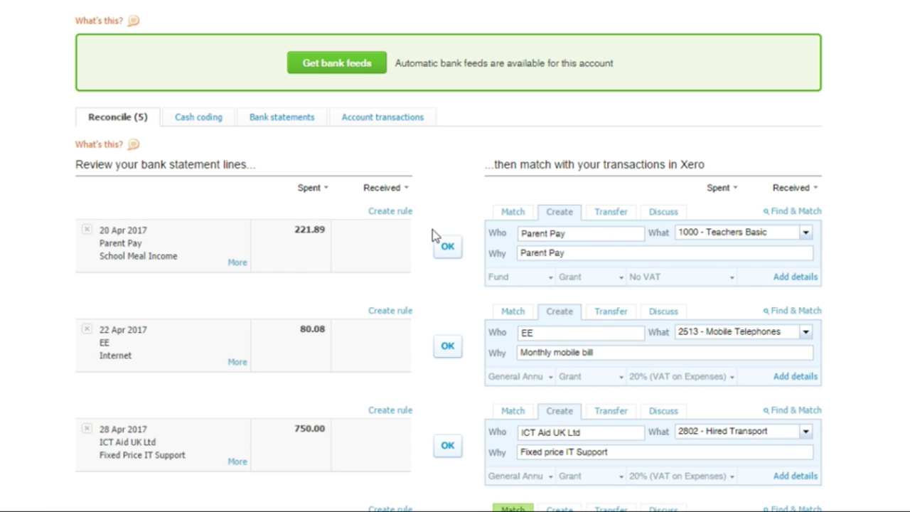
{"action": "left_click", "coordinate": [447, 246]}
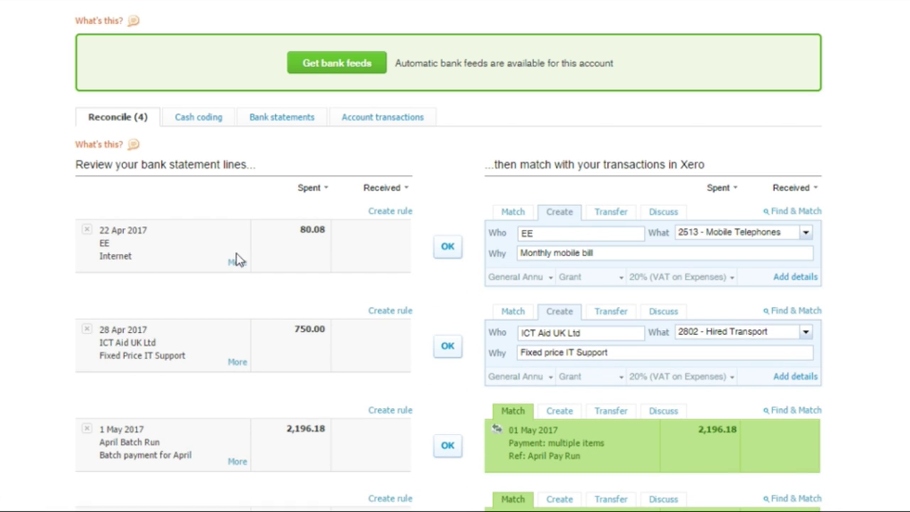
- Reconcile the EE internet, ICT Aid UK Ltd, April Batch Run and West Mercia Supplies statement lines
{"action": "left_click", "coordinate": [448, 246]}
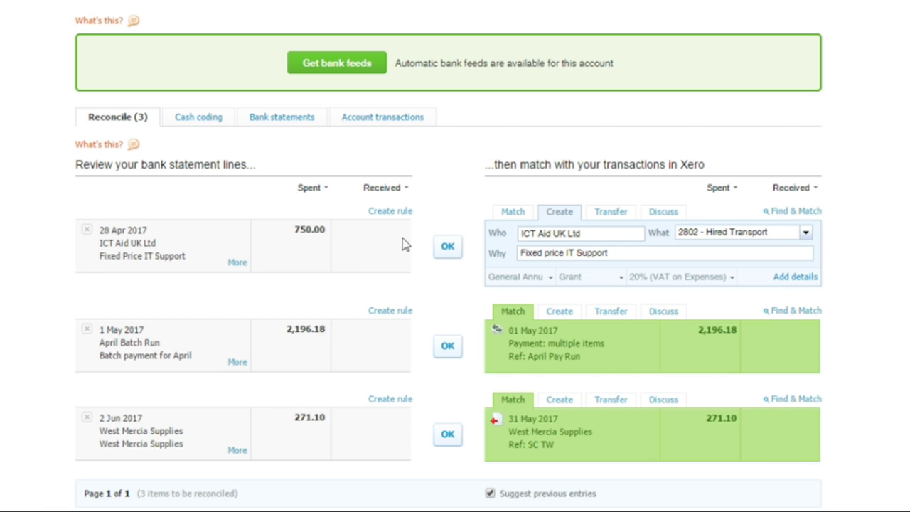
{"action": "left_click", "coordinate": [447, 247]}
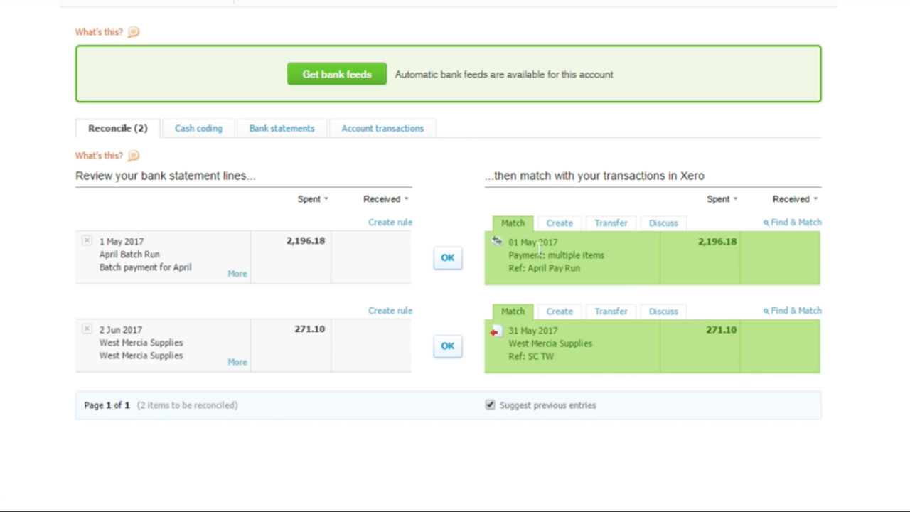
{"action": "left_click", "coordinate": [448, 261]}
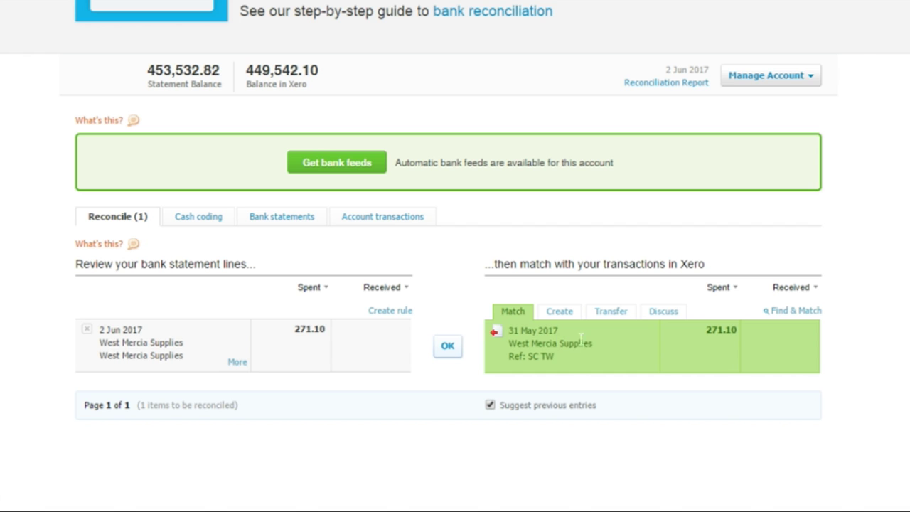
{"action": "left_click", "coordinate": [448, 348]}
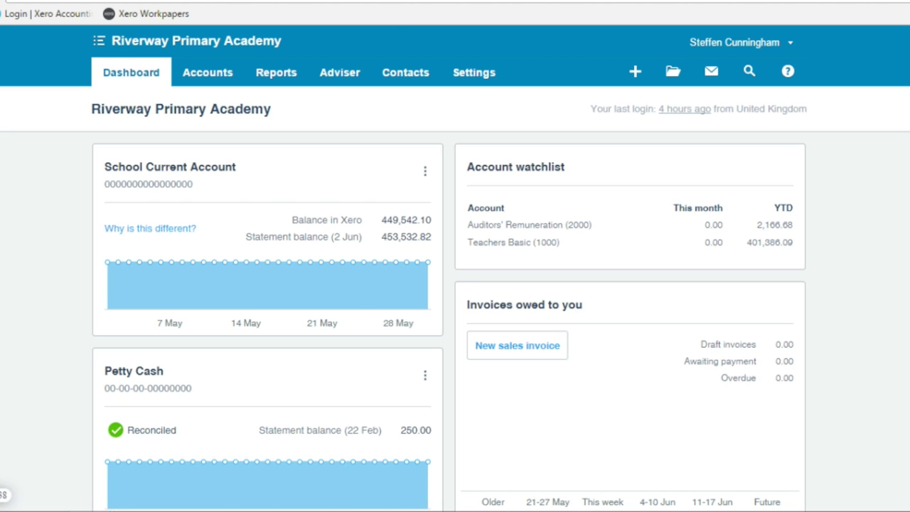
- Go to All Reports from the Reports menu and browse the report categories
{"action": "left_click", "coordinate": [300, 83]}
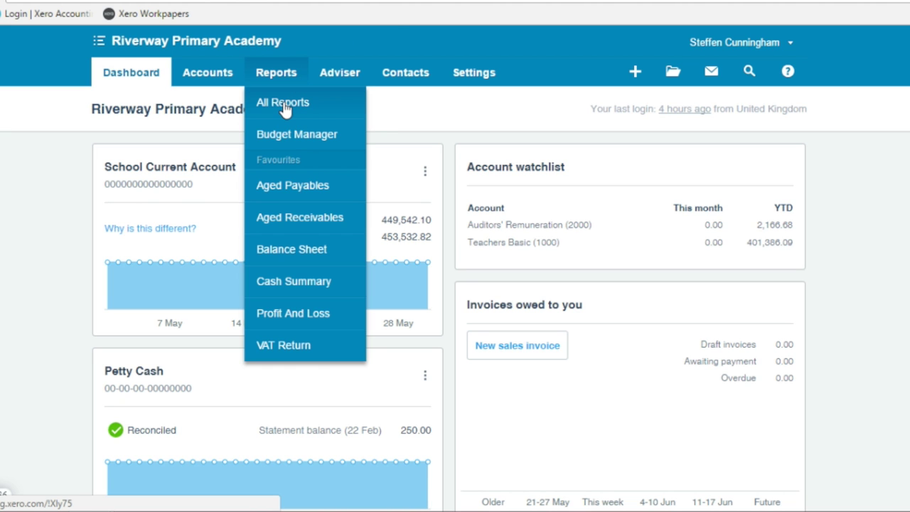
{"action": "left_click", "coordinate": [284, 104]}
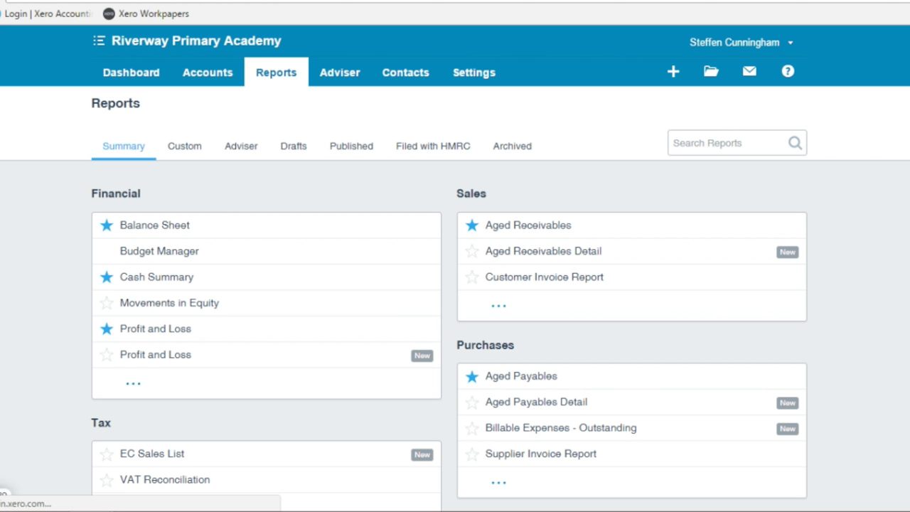
{"action": "scroll", "coordinate": [455, 268], "scroll_direction": "down", "scroll_amount": 1}
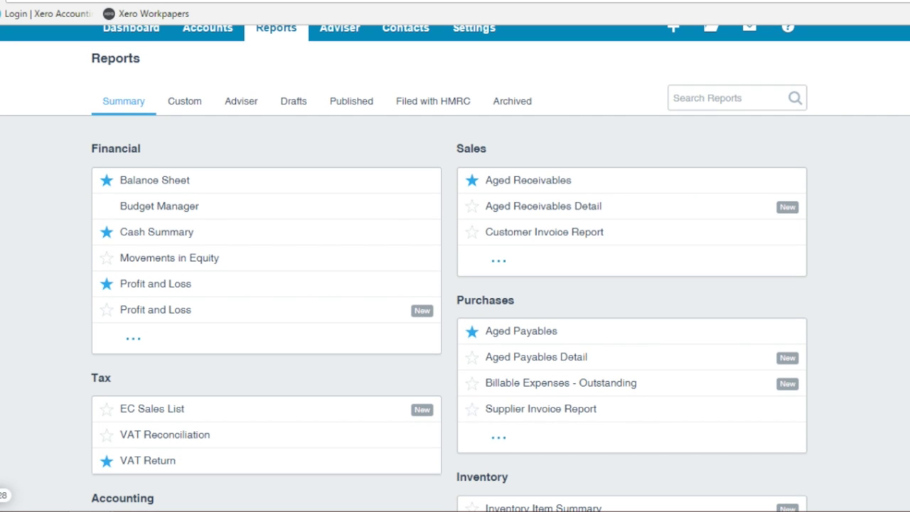
{"action": "scroll", "coordinate": [455, 269], "scroll_direction": "down", "scroll_amount": 3}
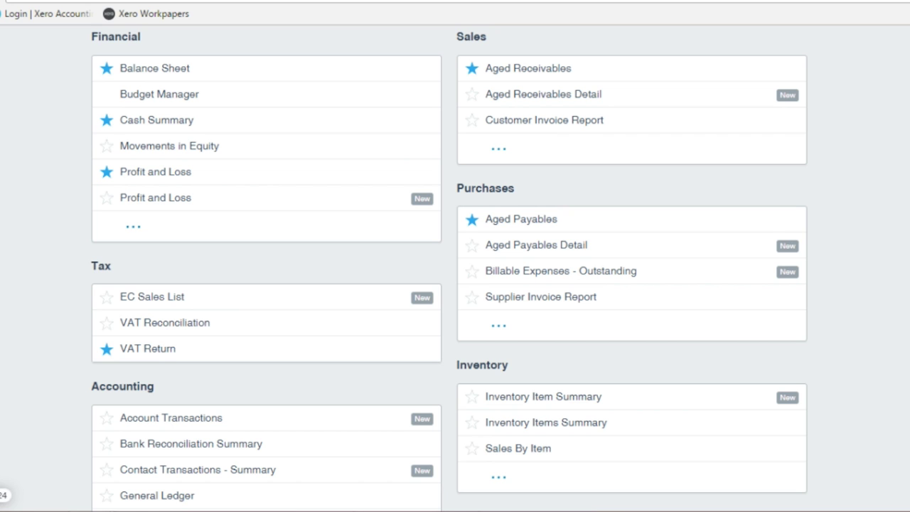
{"action": "scroll", "coordinate": [455, 268], "scroll_direction": "down", "scroll_amount": 1}
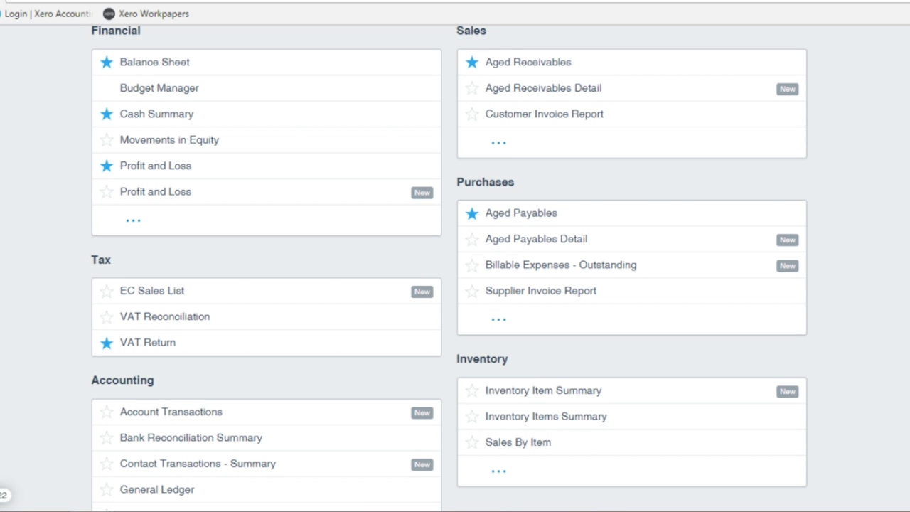
{"action": "scroll", "coordinate": [304, 375], "scroll_direction": "down", "scroll_amount": 5}
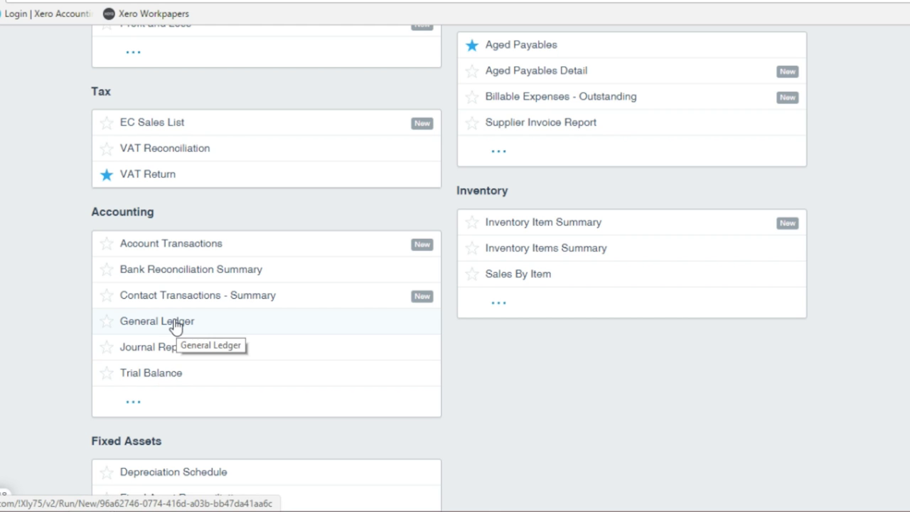
{"action": "scroll", "coordinate": [655, 281], "scroll_direction": "up", "scroll_amount": 6}
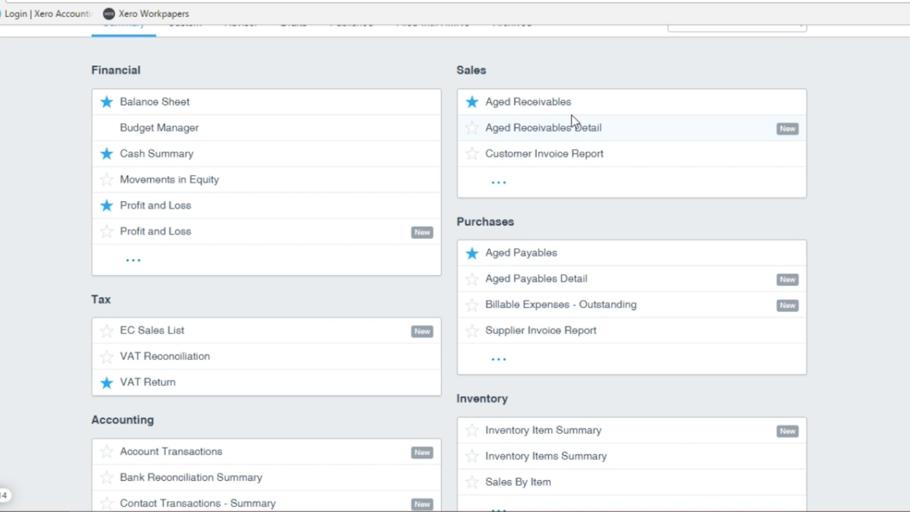
- Show the Custom reports list on the Reports page
{"action": "scroll", "coordinate": [574, 121], "scroll_direction": "up", "scroll_amount": 3}
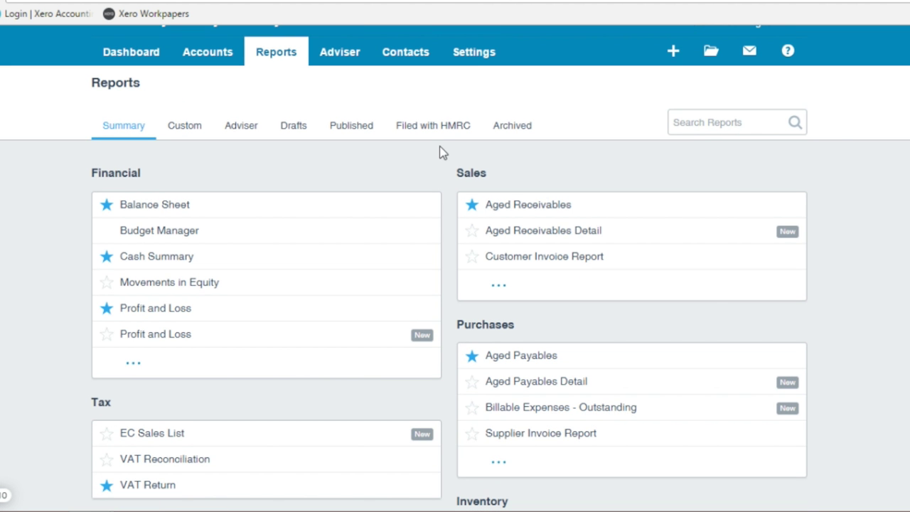
{"action": "left_click", "coordinate": [184, 135]}
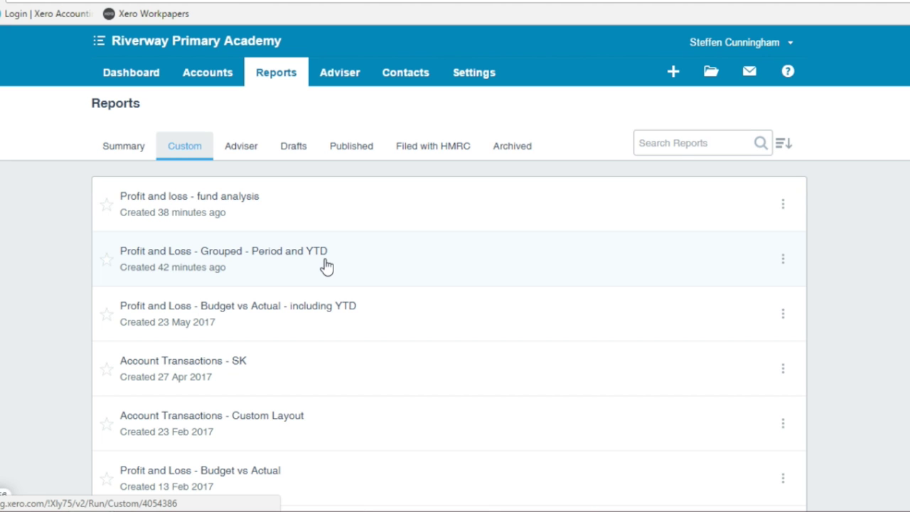
- Run Profit and Loss - Grouped - Period and YTD for 1 Sep 2016 to 31 Jan 2017
{"action": "left_click", "coordinate": [325, 260]}
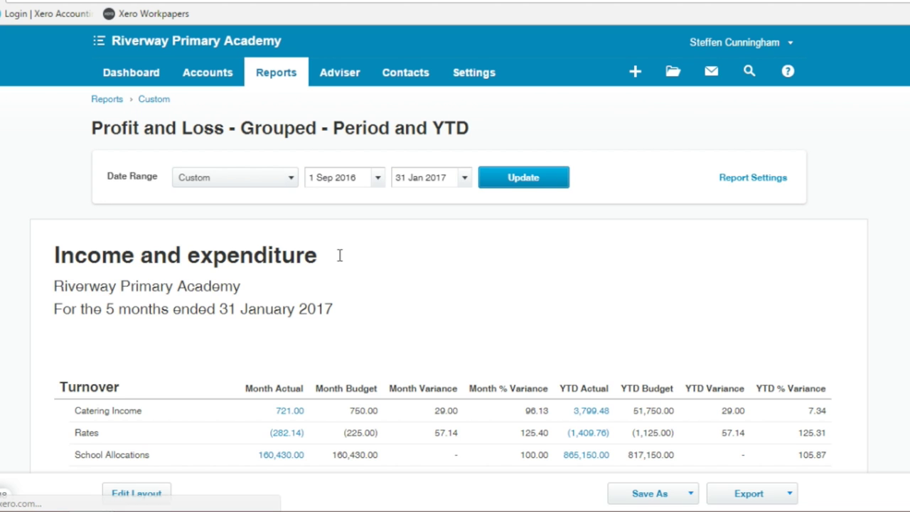
{"action": "left_click_drag", "start_coordinate": [357, 177], "coordinate": [319, 176]}
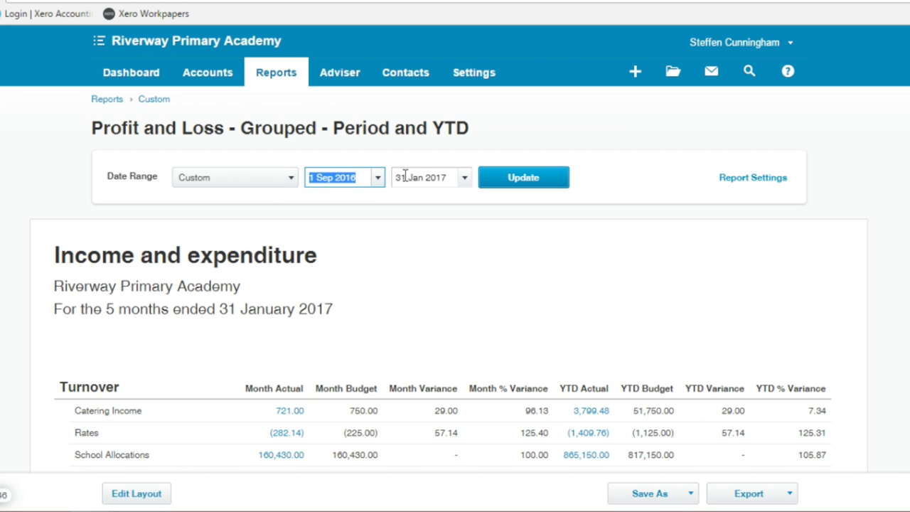
{"action": "left_click", "coordinate": [432, 177]}
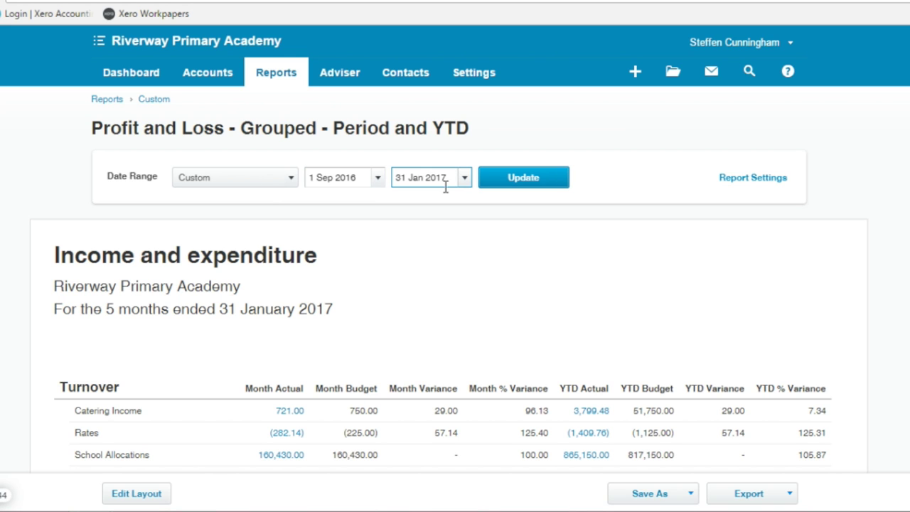
{"action": "left_click", "coordinate": [417, 235]}
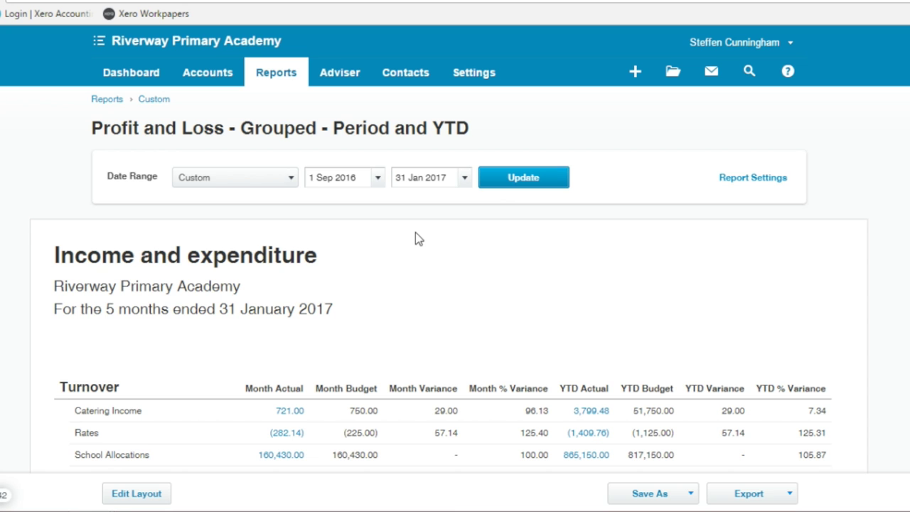
{"action": "left_click", "coordinate": [506, 187]}
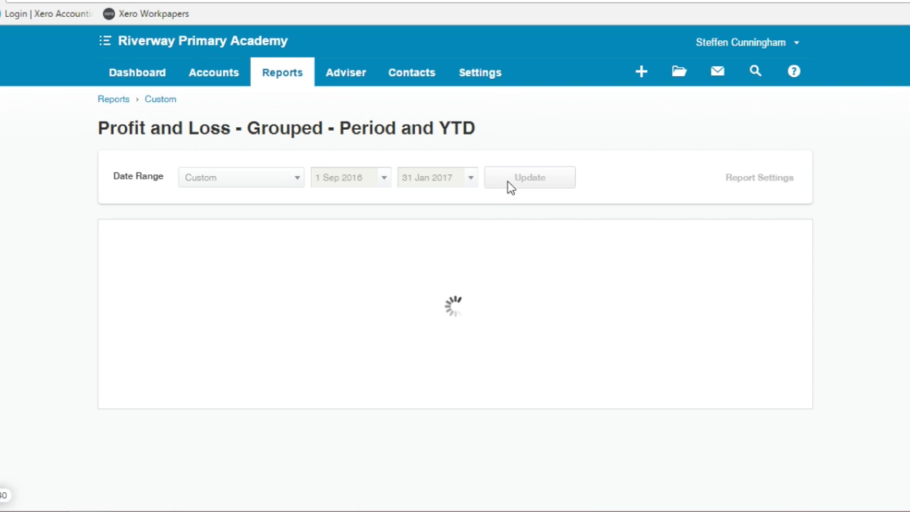
- Scroll through the report reviewing Turnover, Gross Profit and Administrative Costs figures
{"action": "scroll", "coordinate": [437, 261], "scroll_direction": "down", "scroll_amount": 1}
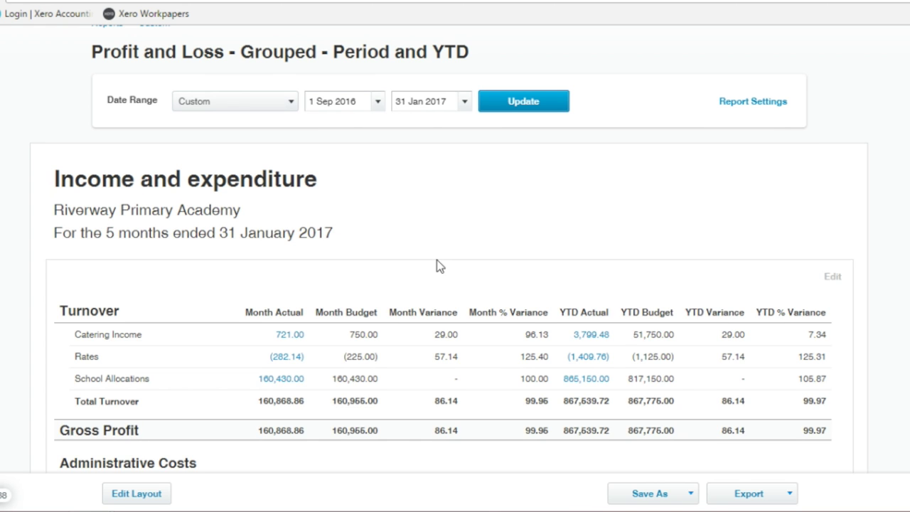
{"action": "scroll", "coordinate": [702, 179], "scroll_direction": "down", "scroll_amount": 1}
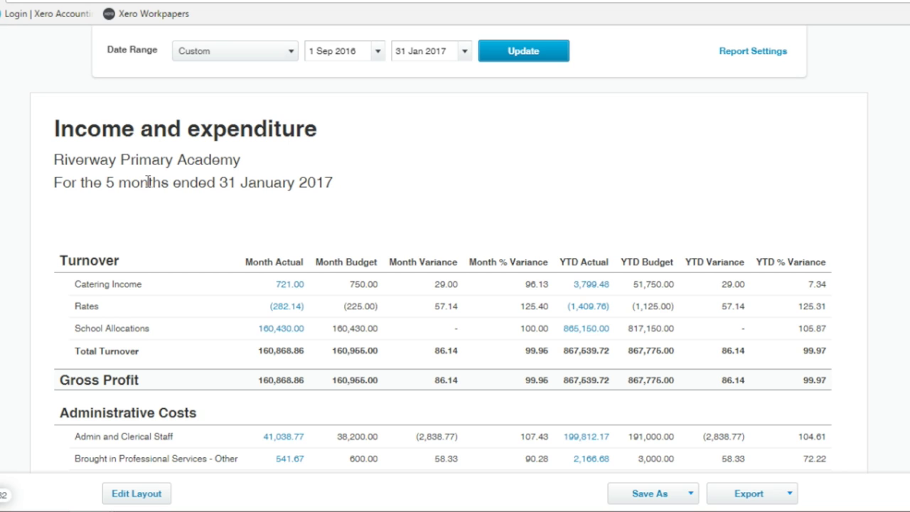
{"action": "scroll", "coordinate": [455, 285], "scroll_direction": "down", "scroll_amount": 1}
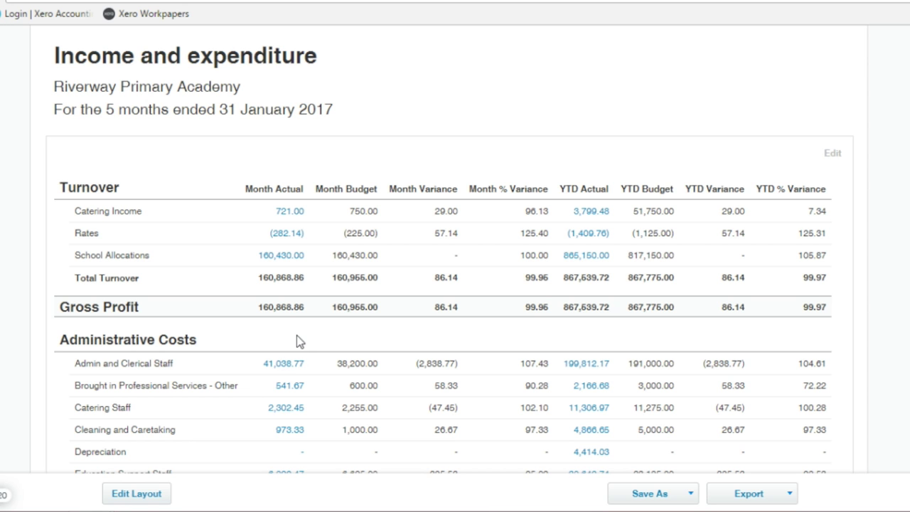
{"action": "scroll", "coordinate": [284, 263], "scroll_direction": "down", "scroll_amount": 1}
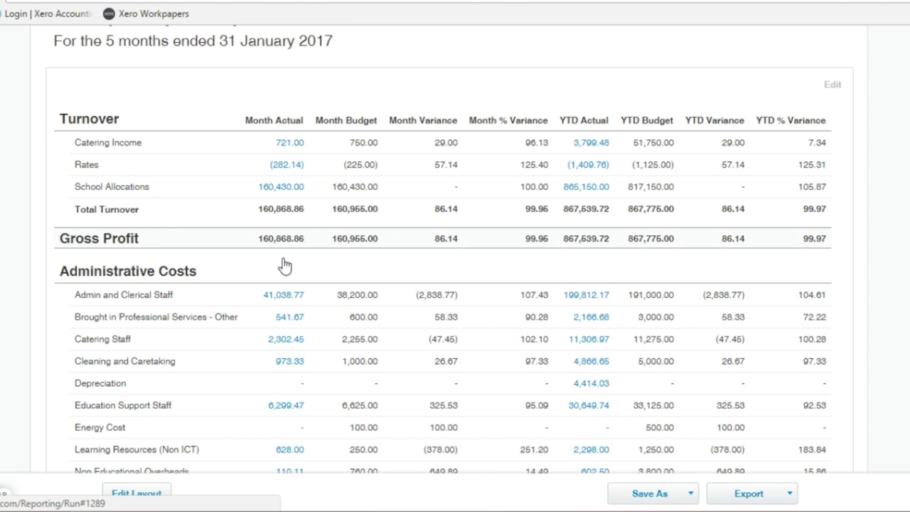
{"action": "scroll", "coordinate": [284, 265], "scroll_direction": "down", "scroll_amount": 1}
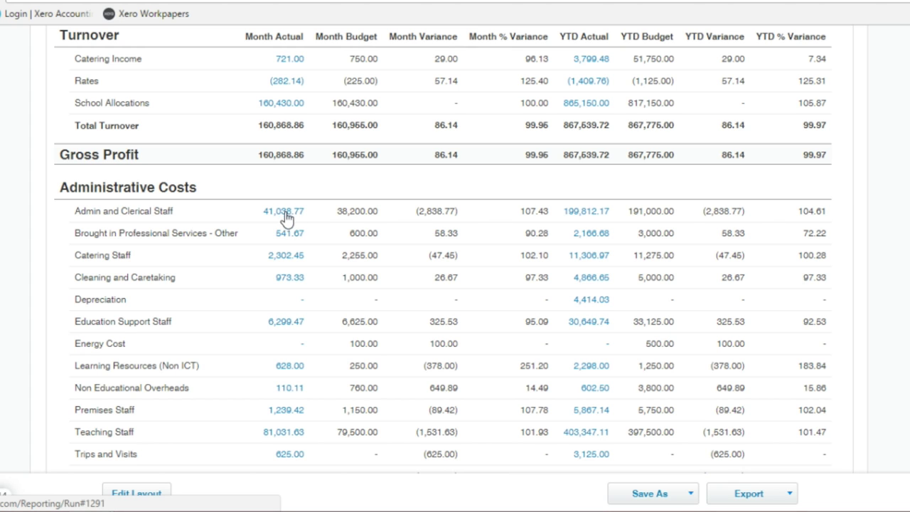
- View the Admin and Clerical transactions behind the 41,038.77 January figure, then return to the report
{"action": "right_click", "coordinate": [287, 212]}
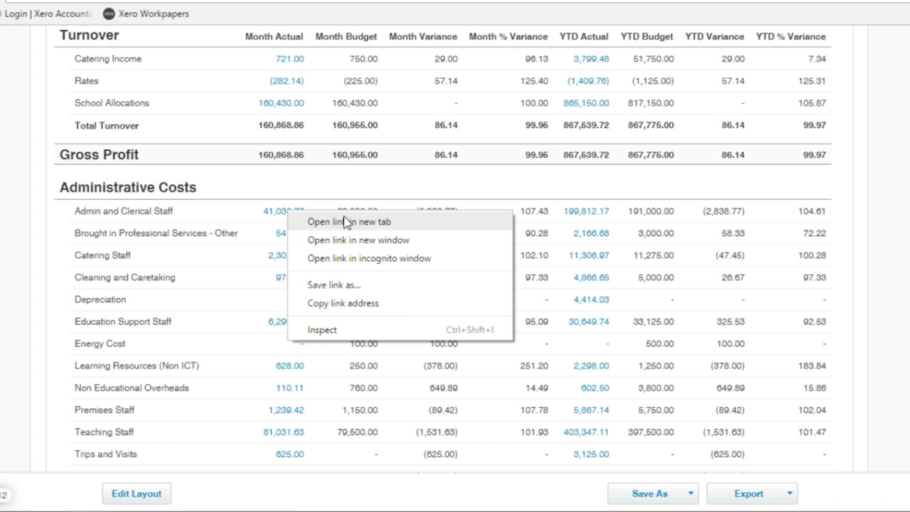
{"action": "left_click", "coordinate": [347, 223]}
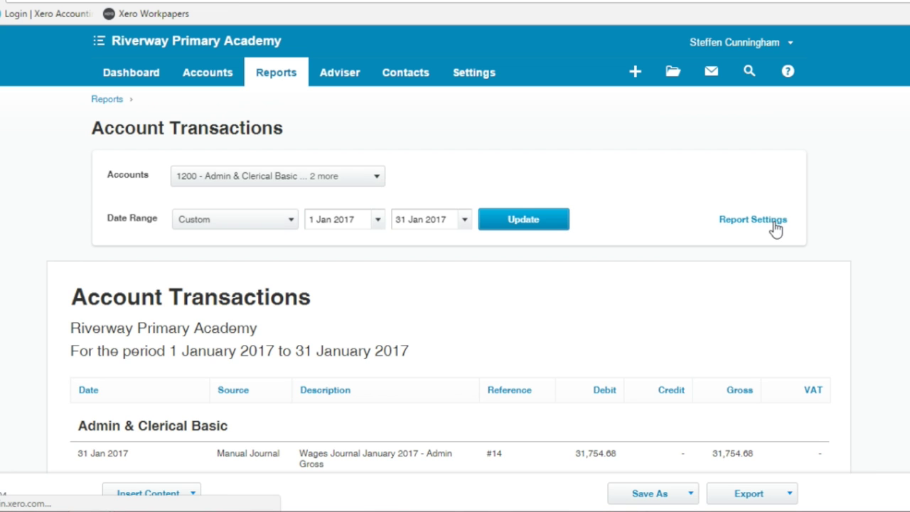
{"action": "scroll", "coordinate": [456, 285], "scroll_direction": "down", "scroll_amount": 4}
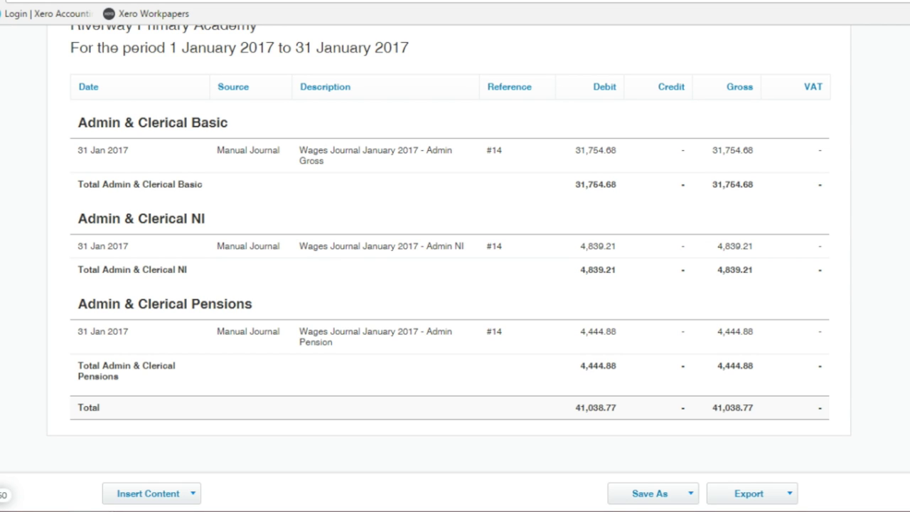
{"action": "key", "text": "alt+Left"}
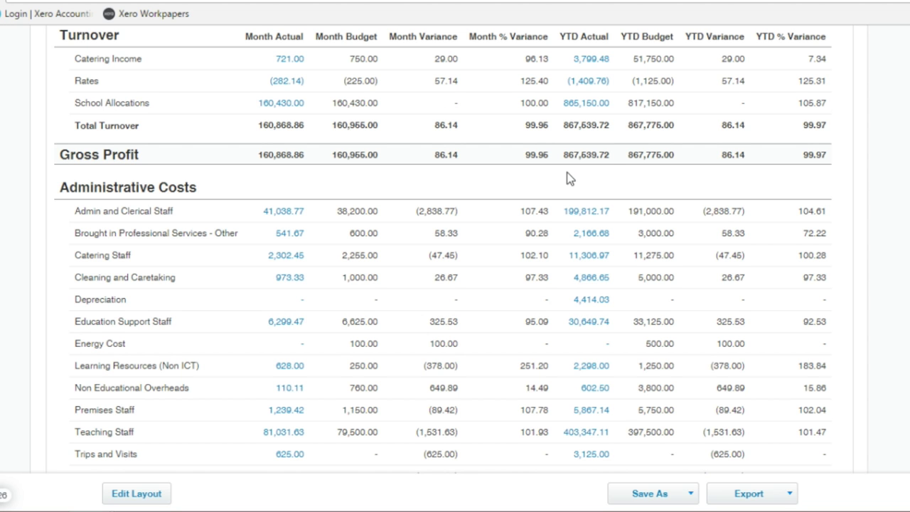
- Open the transactions behind the 865,150.00 School Allocations YTD figure in a new tab
{"action": "scroll", "coordinate": [570, 178], "scroll_direction": "up", "scroll_amount": 1}
{"action": "scroll", "coordinate": [569, 178], "scroll_direction": "up", "scroll_amount": 1}
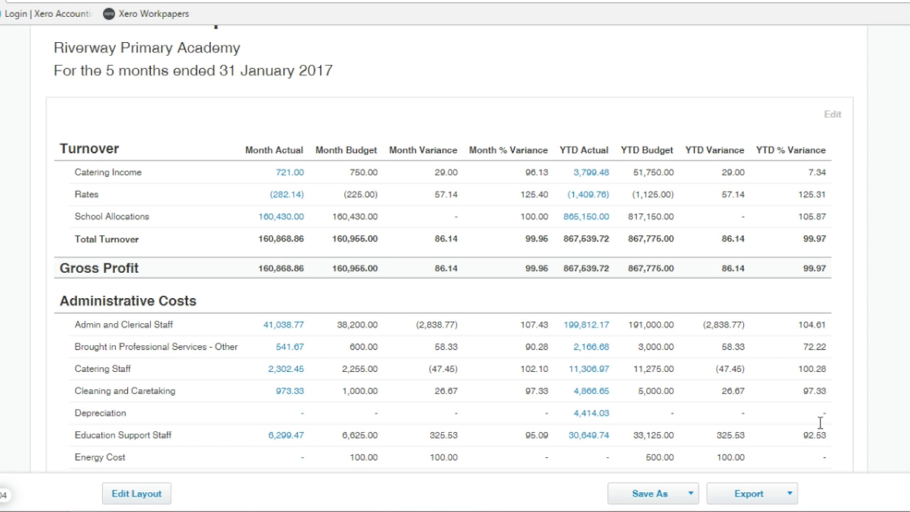
{"action": "scroll", "coordinate": [836, 341], "scroll_direction": "down", "scroll_amount": 3}
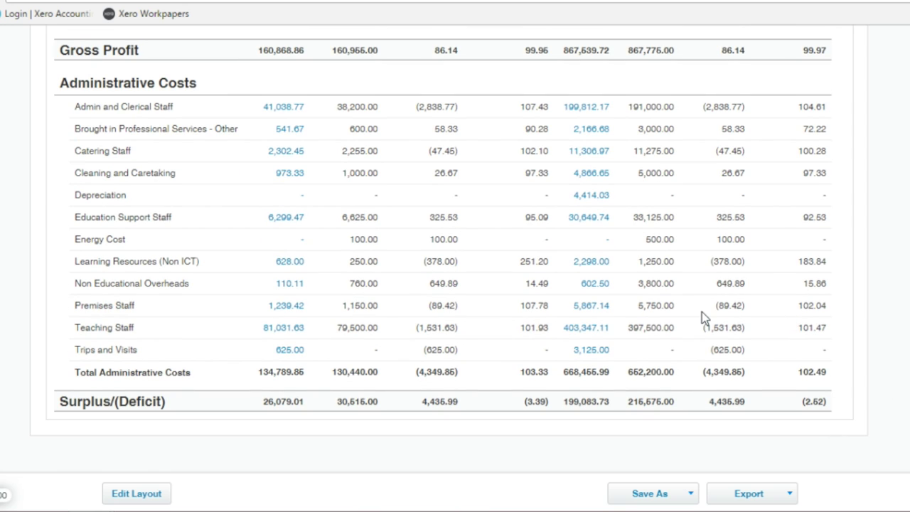
{"action": "scroll", "coordinate": [702, 316], "scroll_direction": "up", "scroll_amount": 3}
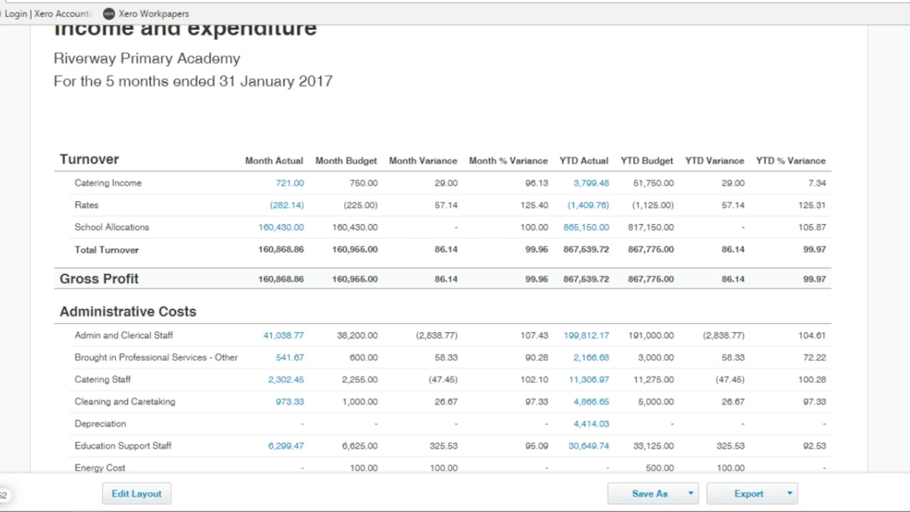
{"action": "scroll", "coordinate": [605, 206], "scroll_direction": "down", "scroll_amount": 2}
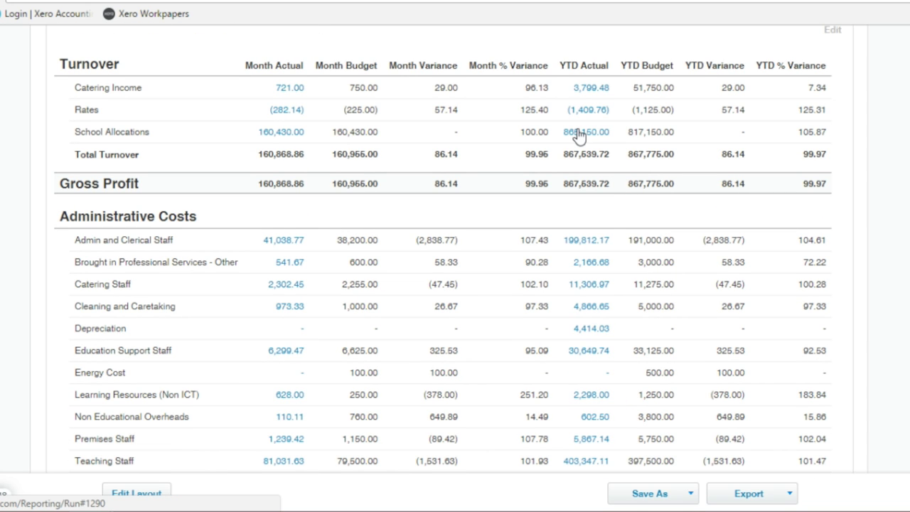
{"action": "right_click", "coordinate": [579, 136]}
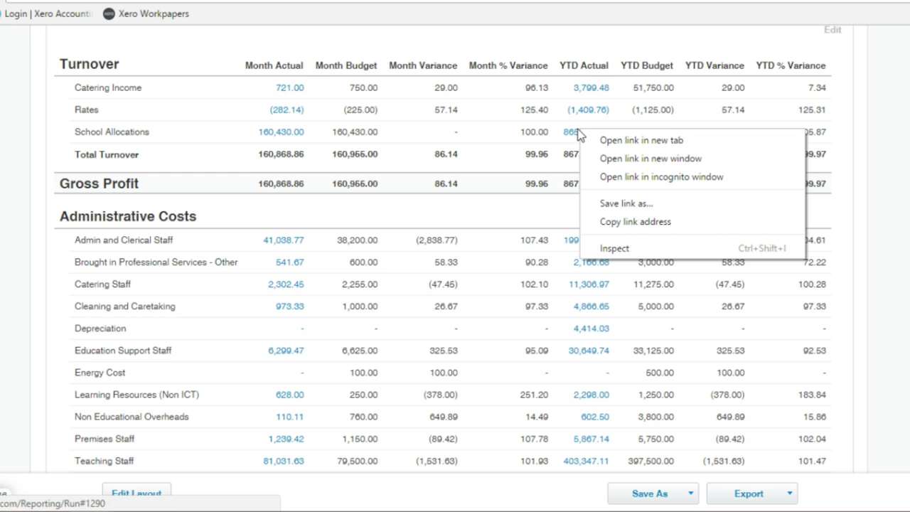
{"action": "left_click", "coordinate": [658, 140]}
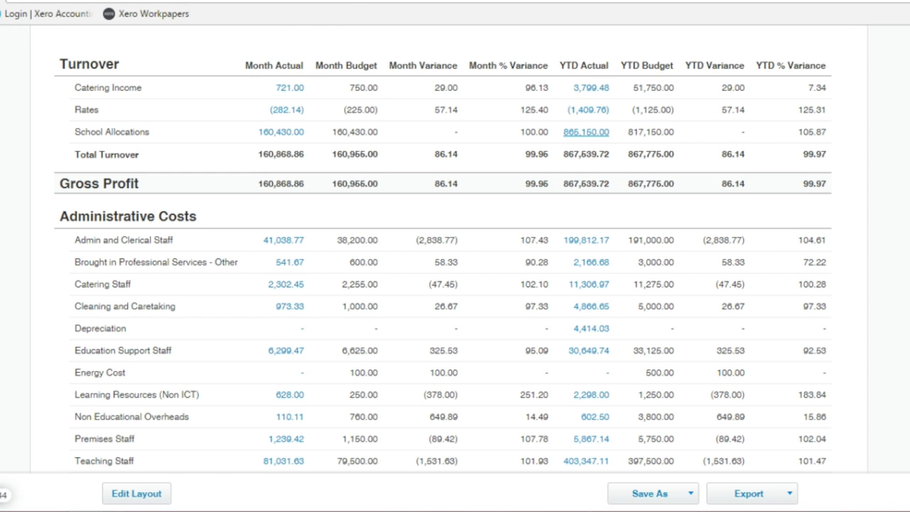
{"action": "left_click", "coordinate": [331, 4]}
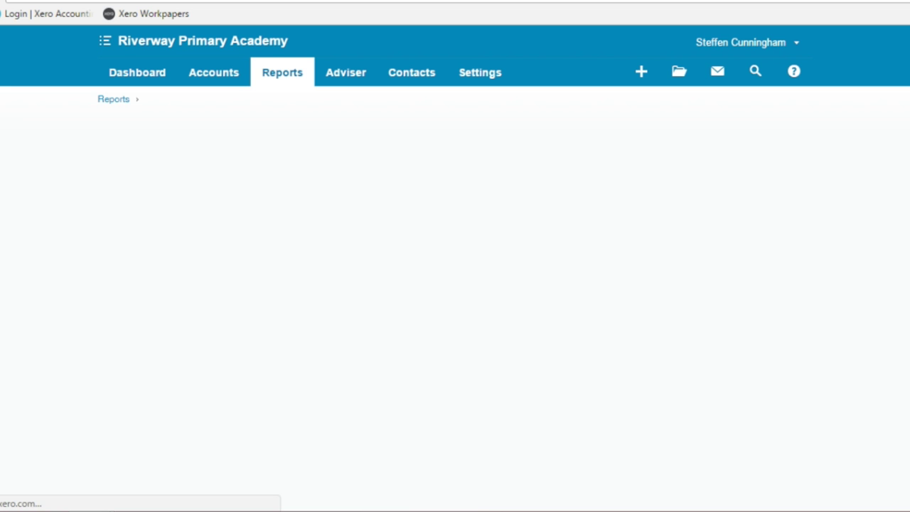